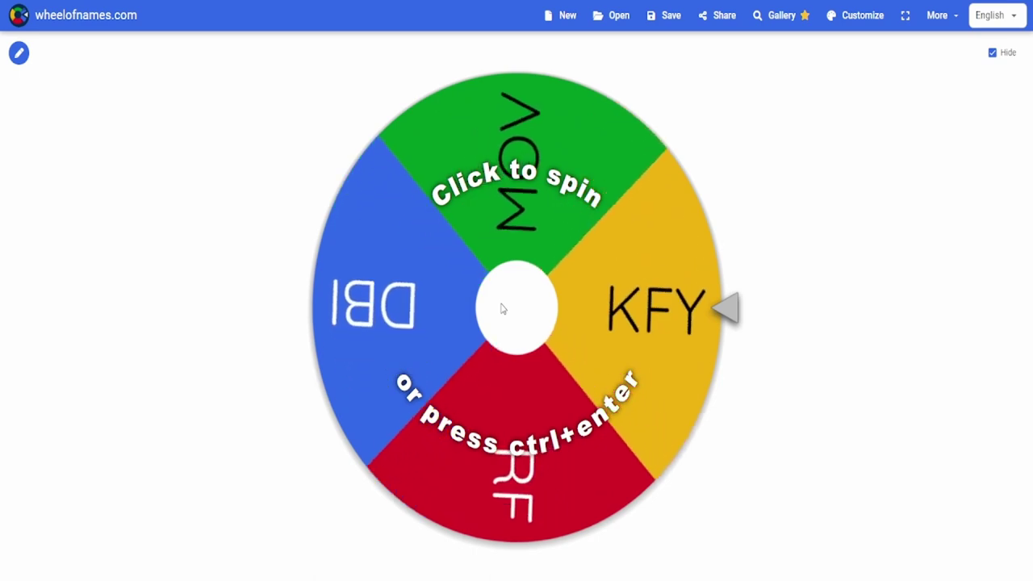
# - Spin the wheel of stock tickers and find the DBI entry in the Stock Recomendations spreadsheet's May list
pyautogui.click(501, 308)
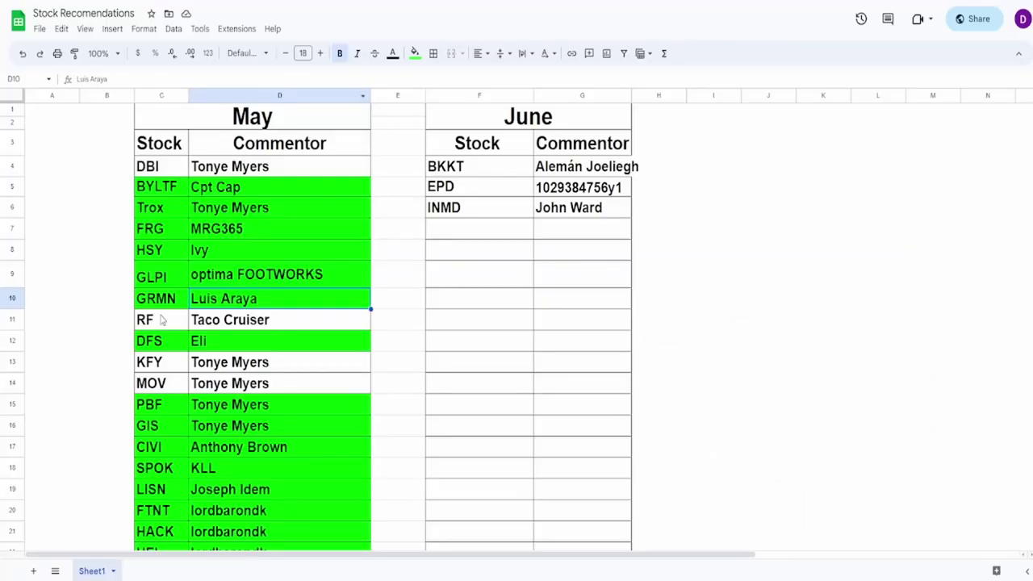
pyautogui.moveTo(166, 167); pyautogui.dragTo(232, 168)
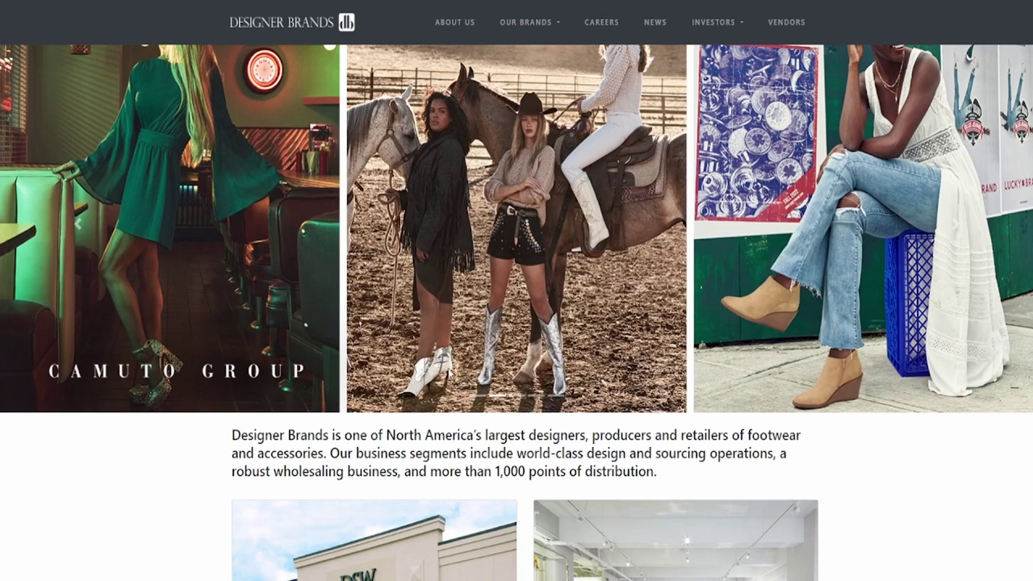
# - Switch to the Seeking Alpha company profile and read what Designer Brands sells, to whom and in which countries
pyautogui.hotkey('ctrl', 'Tab')
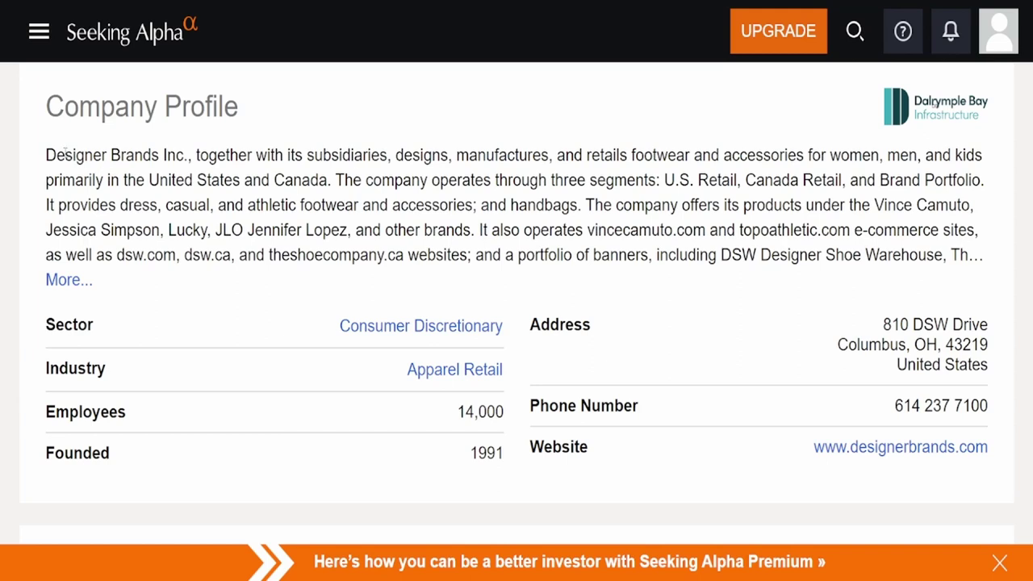
pyautogui.moveTo(66, 155); pyautogui.dragTo(494, 179)
pyautogui.click(440, 152)
pyautogui.click(648, 157)
pyautogui.moveTo(820, 153); pyautogui.dragTo(914, 154)
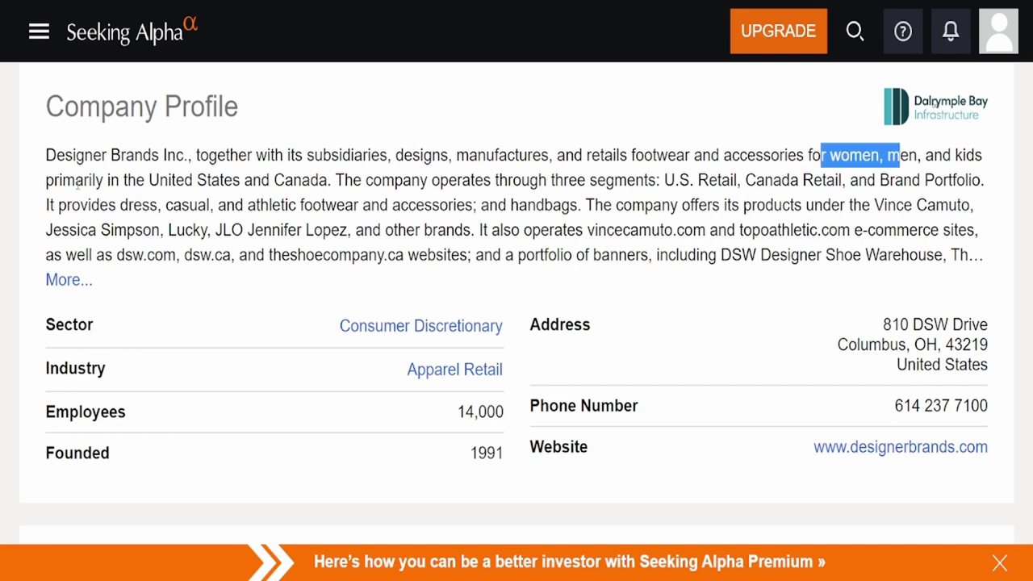
pyautogui.moveTo(102, 179); pyautogui.dragTo(555, 185)
pyautogui.click(397, 206)
pyautogui.click(687, 221)
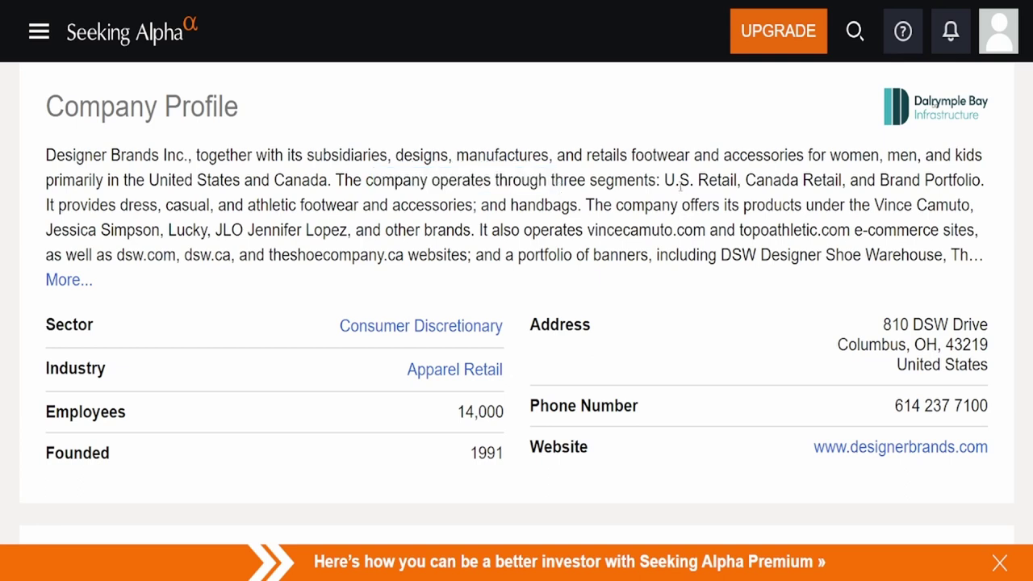
# - Read the profile's description of business segments, product types, brands and e-commerce sites
pyautogui.moveTo(681, 181); pyautogui.dragTo(817, 182)
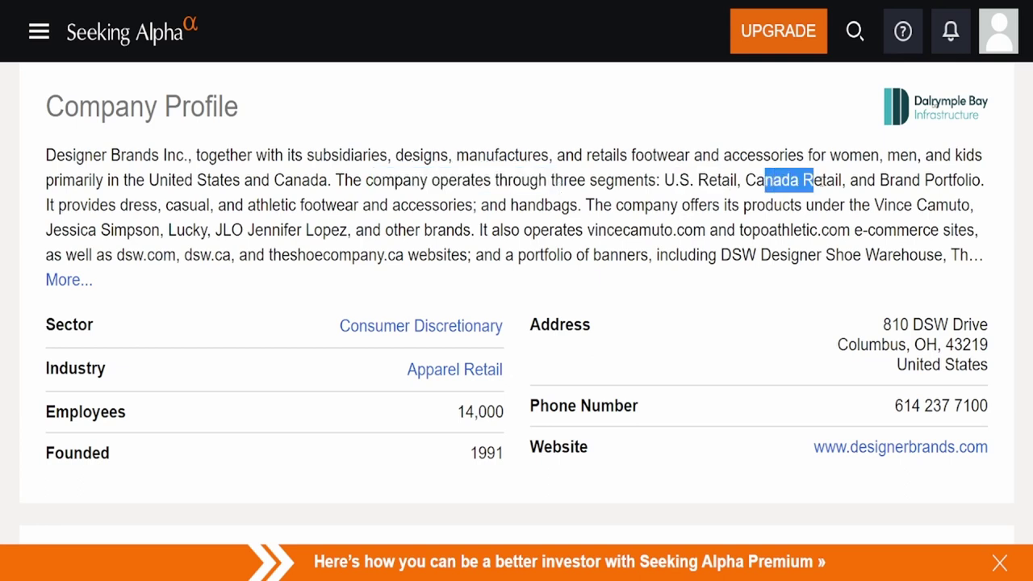
pyautogui.click(862, 184)
pyautogui.moveTo(42, 208); pyautogui.dragTo(213, 208)
pyautogui.click(213, 208)
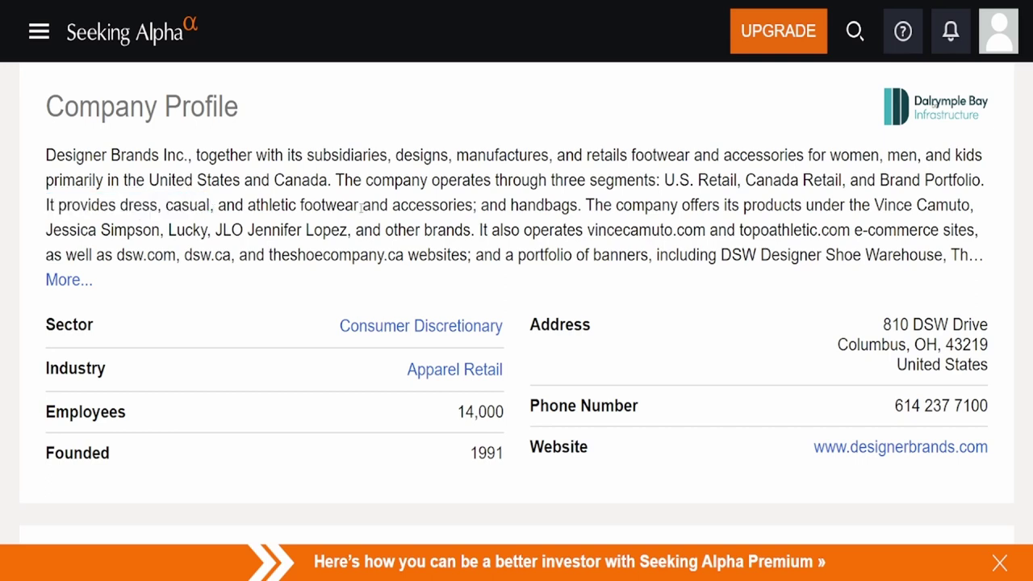
pyautogui.moveTo(361, 208); pyautogui.dragTo(455, 208)
pyautogui.click(455, 208)
pyautogui.moveTo(652, 228); pyautogui.dragTo(848, 206)
pyautogui.click(762, 222)
pyautogui.moveTo(114, 230); pyautogui.dragTo(152, 230)
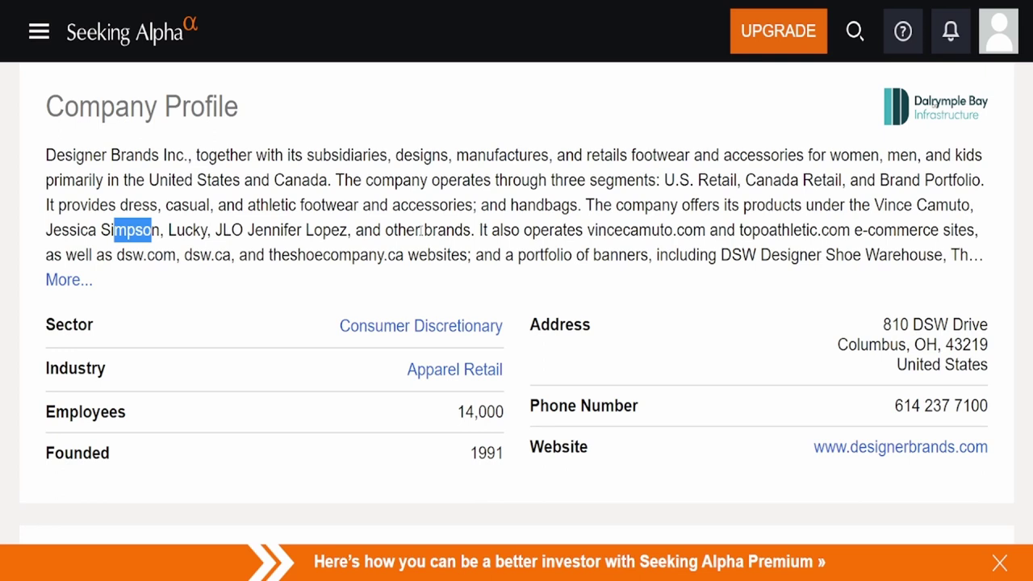
pyautogui.moveTo(481, 230); pyautogui.dragTo(618, 231)
pyautogui.click(643, 236)
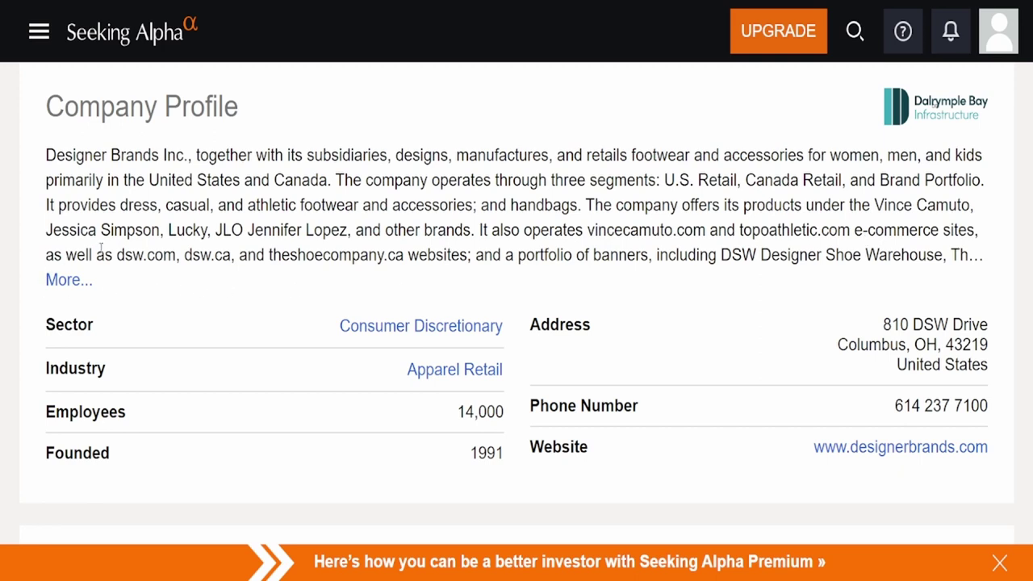
# - Read the profile's passage on the DSW and Shoe Company websites and the portfolio of store banners
pyautogui.moveTo(96, 255); pyautogui.dragTo(134, 255)
pyautogui.click(162, 257)
pyautogui.doubleClick(188, 256)
pyautogui.click(324, 251)
pyautogui.moveTo(445, 255); pyautogui.dragTo(495, 271)
pyautogui.click(495, 272)
pyautogui.moveTo(691, 260); pyautogui.dragTo(717, 256)
pyautogui.click(791, 271)
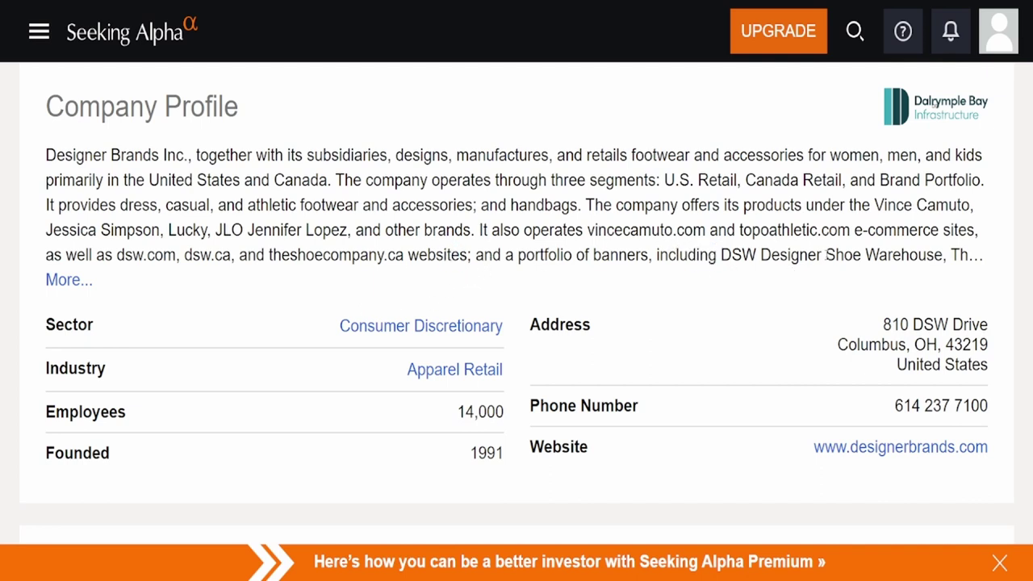
# - Expand the full company description and check the founding details and the number of employees
pyautogui.click(55, 280)
pyautogui.moveTo(115, 278); pyautogui.dragTo(212, 255)
pyautogui.click(326, 295)
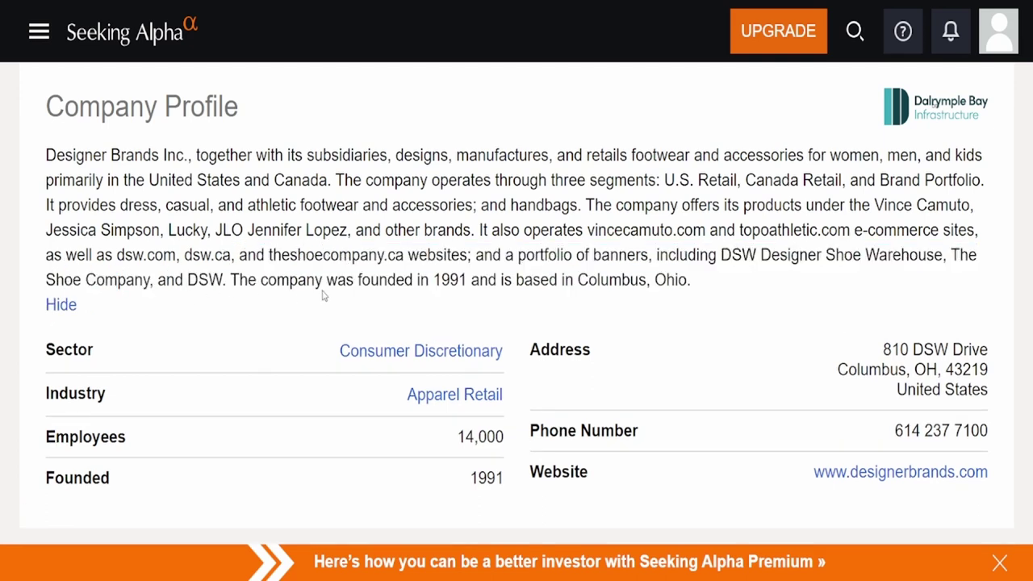
pyautogui.doubleClick(393, 277)
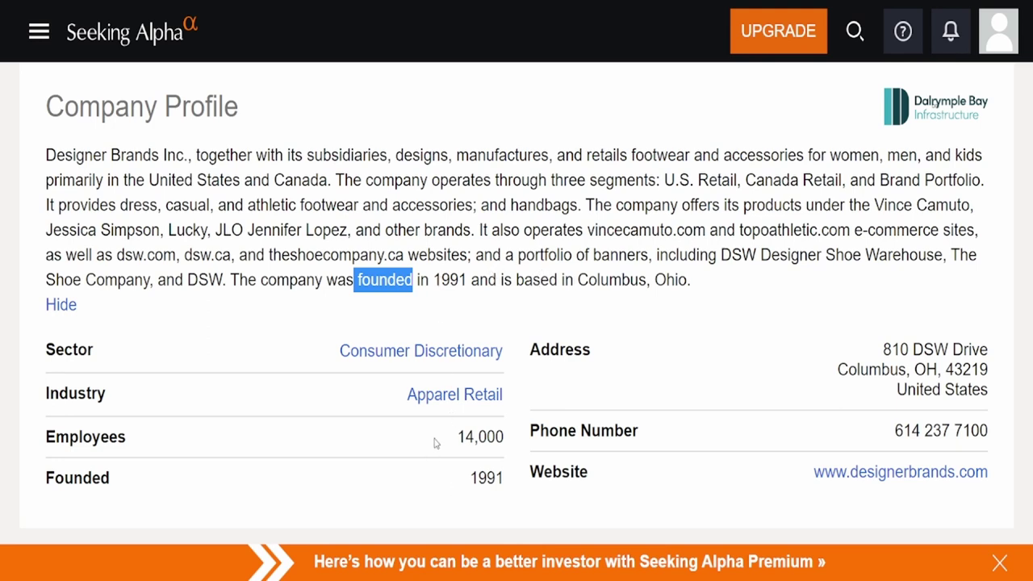
pyautogui.moveTo(446, 437); pyautogui.dragTo(485, 453)
pyautogui.click(485, 452)
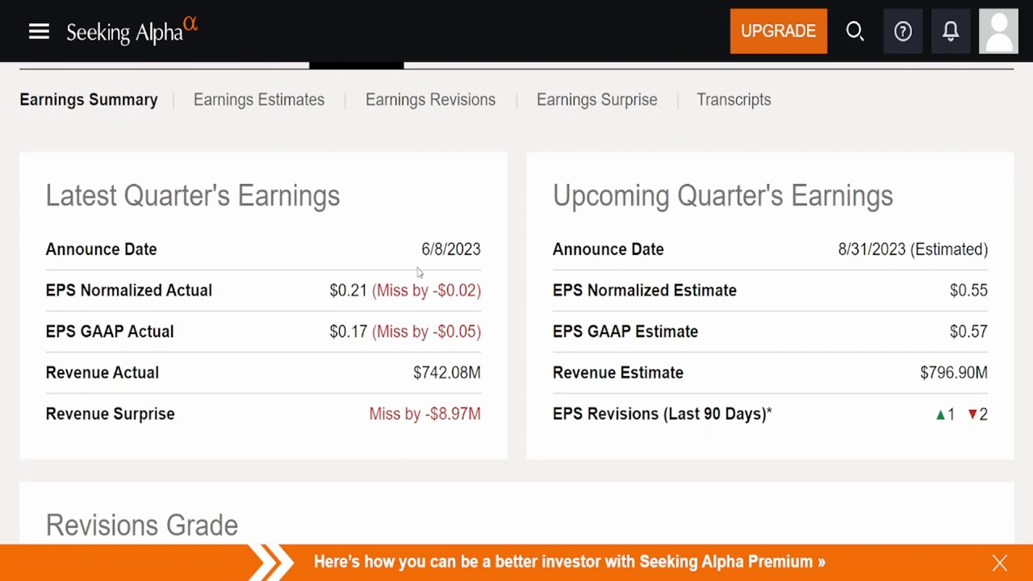
# - Examine the normalized and GAAP EPS results under Latest Quarter's Earnings
pyautogui.moveTo(339, 292); pyautogui.dragTo(406, 278)
pyautogui.click(409, 292)
pyautogui.moveTo(338, 333); pyautogui.dragTo(473, 396)
pyautogui.click(461, 339)
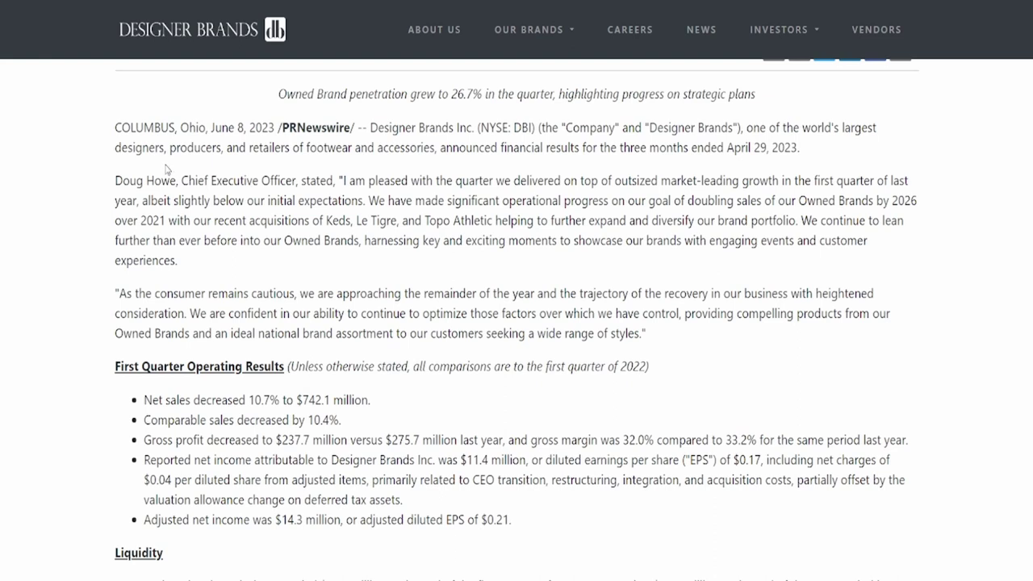
# - Read the CEO's first statement in the June 8, 2023 press release, covering quarterly performance, Owned Brands goals and acquisitions
pyautogui.moveTo(348, 179); pyautogui.dragTo(565, 180)
pyautogui.click(609, 207)
pyautogui.doubleClick(162, 201)
pyautogui.click(240, 209)
pyautogui.moveTo(398, 201); pyautogui.dragTo(558, 202)
pyautogui.click(603, 206)
pyautogui.moveTo(636, 201); pyautogui.dragTo(715, 200)
pyautogui.click(750, 204)
pyautogui.moveTo(134, 215); pyautogui.dragTo(200, 220)
pyautogui.click(195, 222)
pyautogui.moveTo(320, 221); pyautogui.dragTo(347, 220)
pyautogui.moveTo(176, 240); pyautogui.dragTo(239, 240)
pyautogui.click(293, 257)
pyautogui.moveTo(314, 240); pyautogui.dragTo(331, 240)
pyautogui.moveTo(398, 242); pyautogui.dragTo(493, 240)
pyautogui.click(494, 240)
# - Read the CEO's second statement on the cautious consumer, the business recovery and the brand assortment
pyautogui.moveTo(164, 293); pyautogui.dragTo(299, 293)
pyautogui.click(299, 293)
pyautogui.moveTo(379, 294); pyautogui.dragTo(456, 295)
pyautogui.click(456, 295)
pyautogui.moveTo(557, 293); pyautogui.dragTo(570, 294)
pyautogui.click(622, 294)
pyautogui.moveTo(698, 293); pyautogui.dragTo(787, 296)
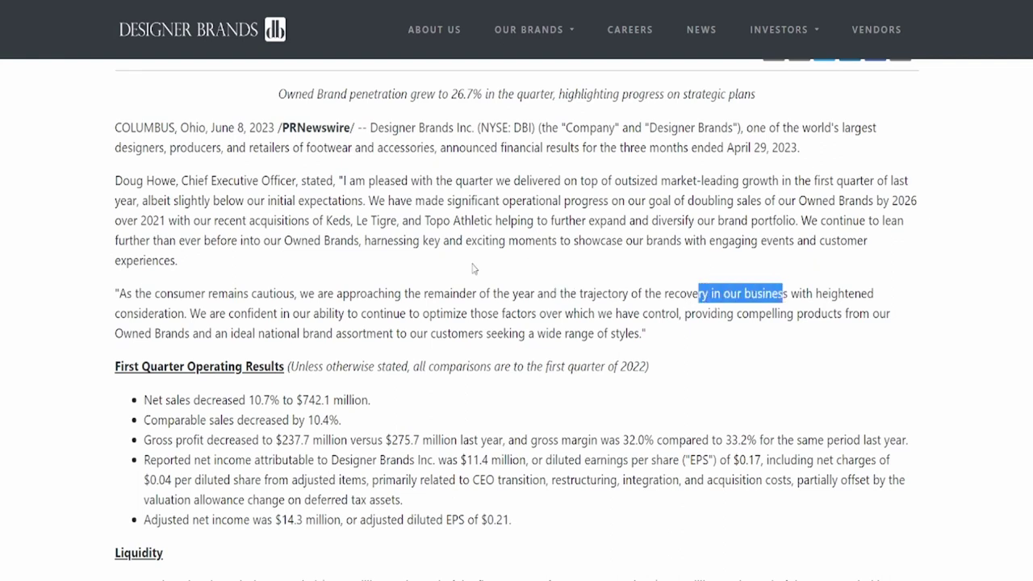
pyautogui.moveTo(217, 313); pyautogui.dragTo(289, 314)
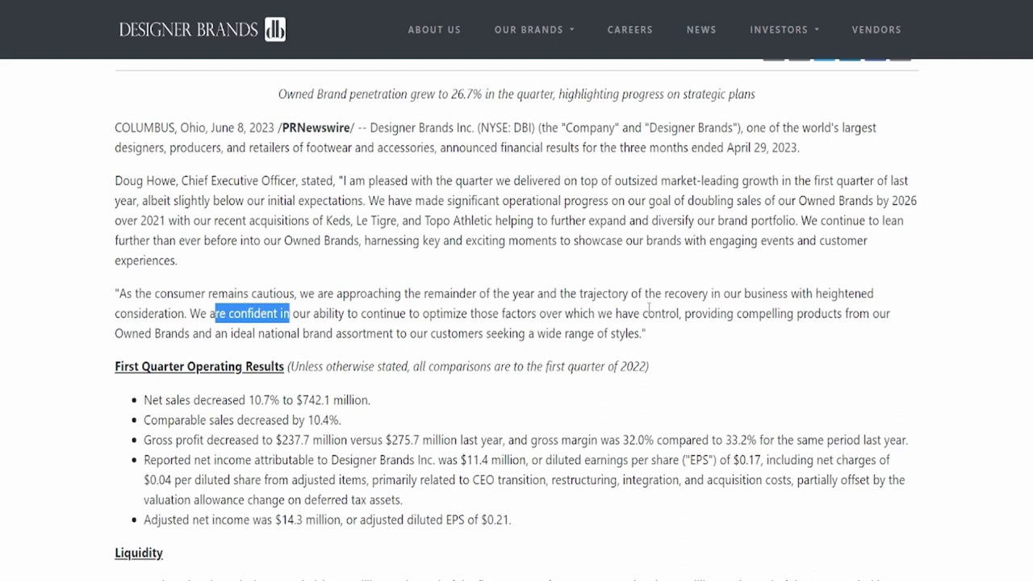
pyautogui.moveTo(708, 314); pyautogui.dragTo(815, 314)
pyautogui.click(154, 343)
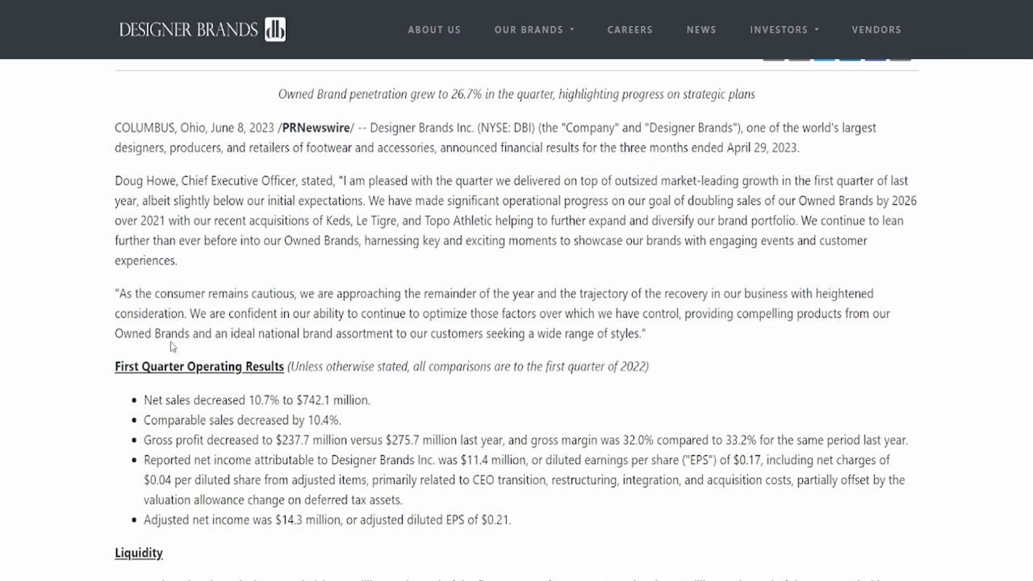
pyautogui.moveTo(276, 335); pyautogui.dragTo(401, 347)
pyautogui.click(402, 345)
# - Examine the net sales, comparable sales and gross profit figures under First Quarter Operating Results
pyautogui.scroll(-3, 368, 370)
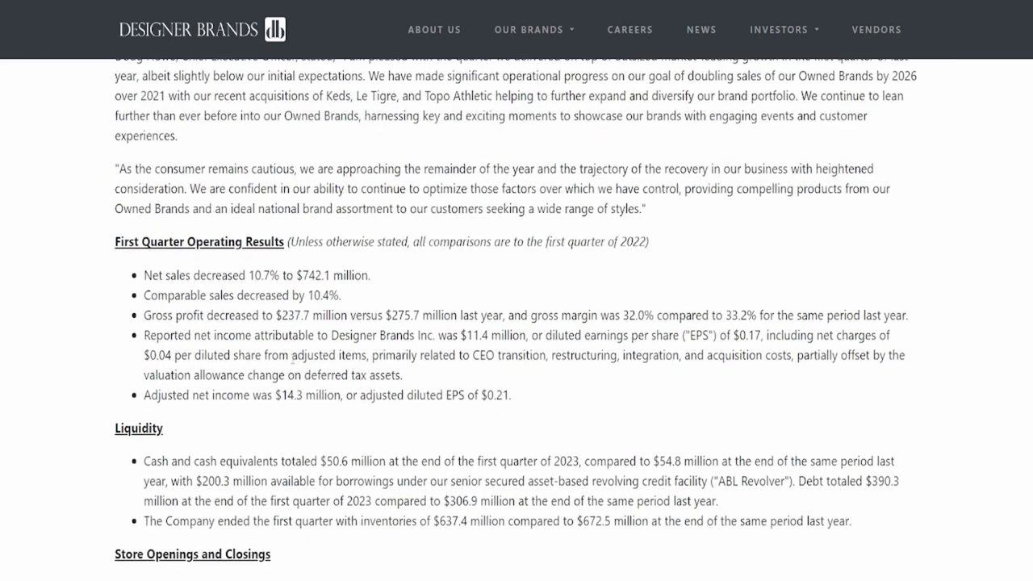
pyautogui.scroll(-3, 292, 358)
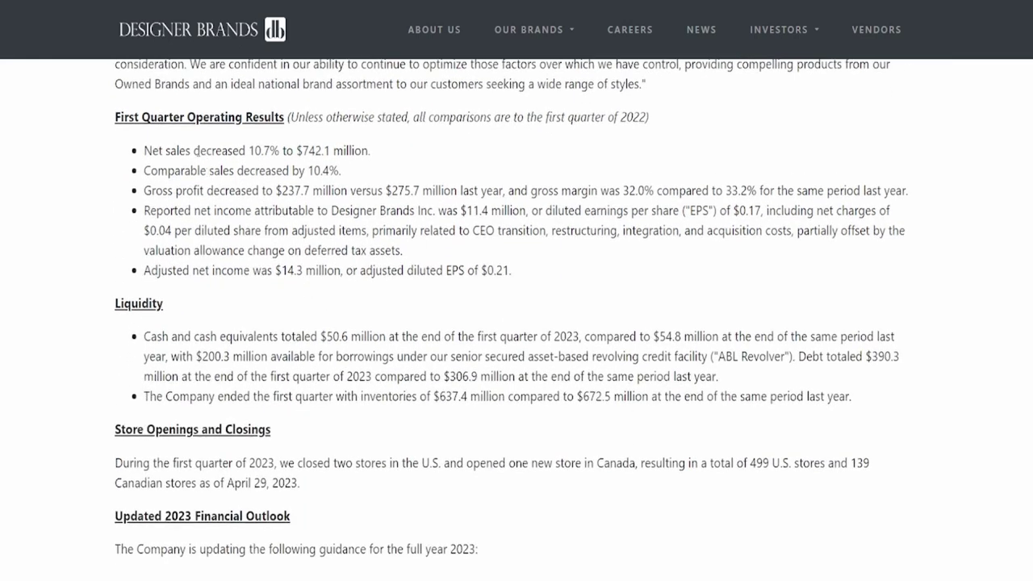
pyautogui.moveTo(196, 150); pyautogui.dragTo(365, 146)
pyautogui.click(294, 189)
pyautogui.click(339, 193)
pyautogui.moveTo(163, 190); pyautogui.dragTo(360, 210)
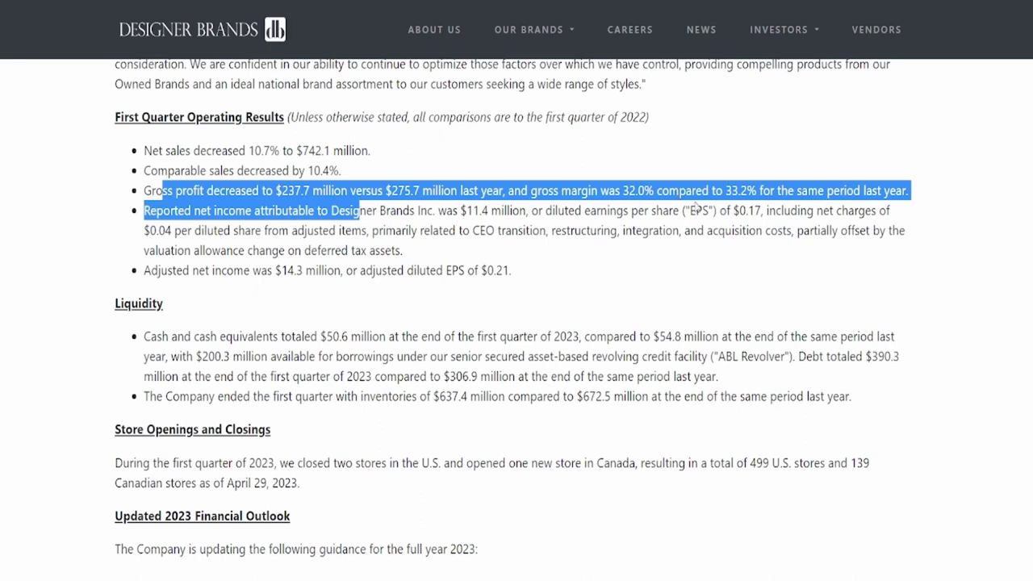
pyautogui.click(784, 196)
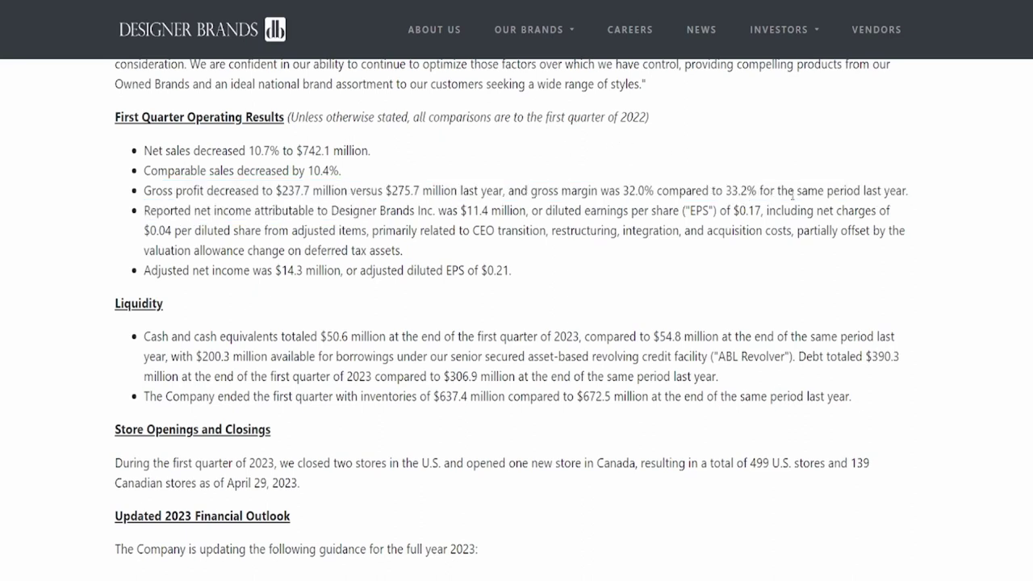
# - Examine the reported and adjusted net income and diluted EPS figures in the first quarter results
pyautogui.moveTo(146, 210); pyautogui.dragTo(331, 211)
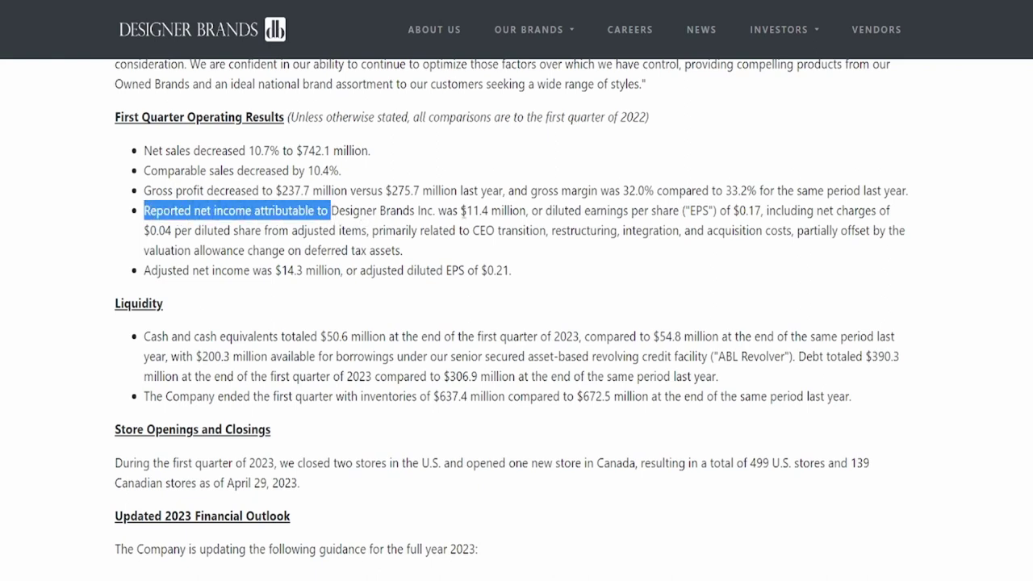
pyautogui.click(472, 213)
pyautogui.doubleClick(482, 211)
pyautogui.click(759, 211)
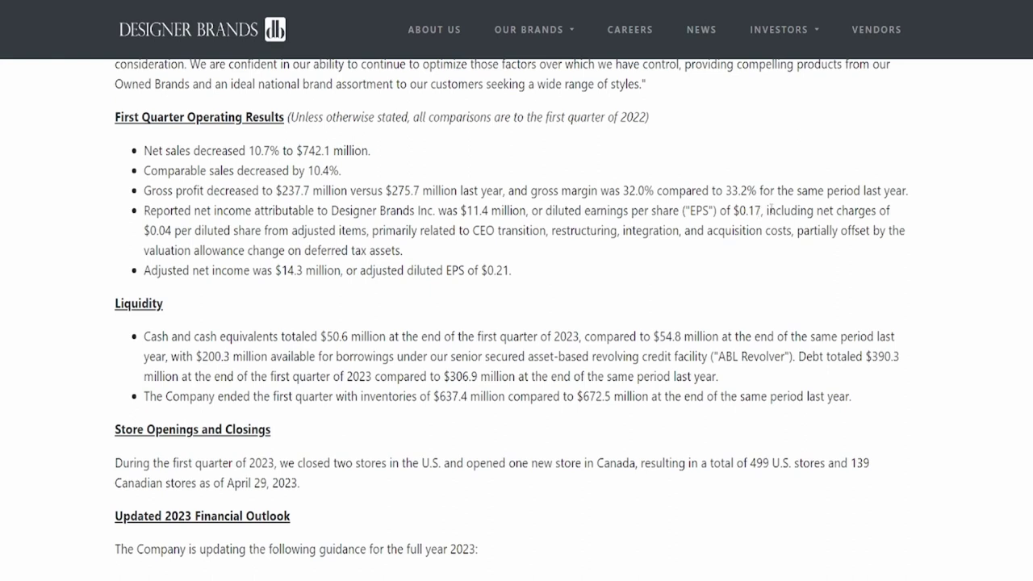
pyautogui.moveTo(173, 231); pyautogui.dragTo(308, 232)
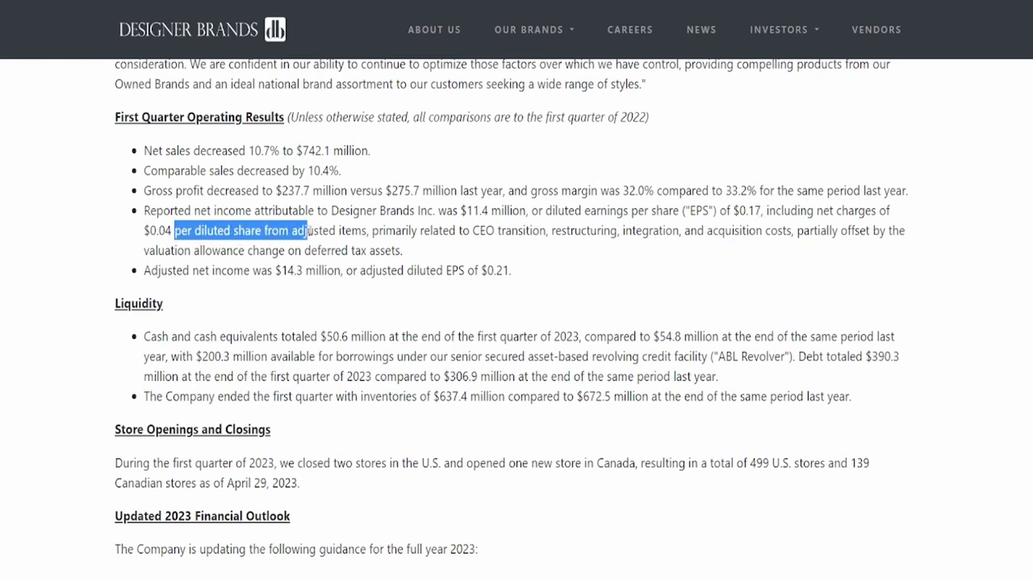
pyautogui.moveTo(144, 272); pyautogui.dragTo(265, 272)
pyautogui.click(293, 276)
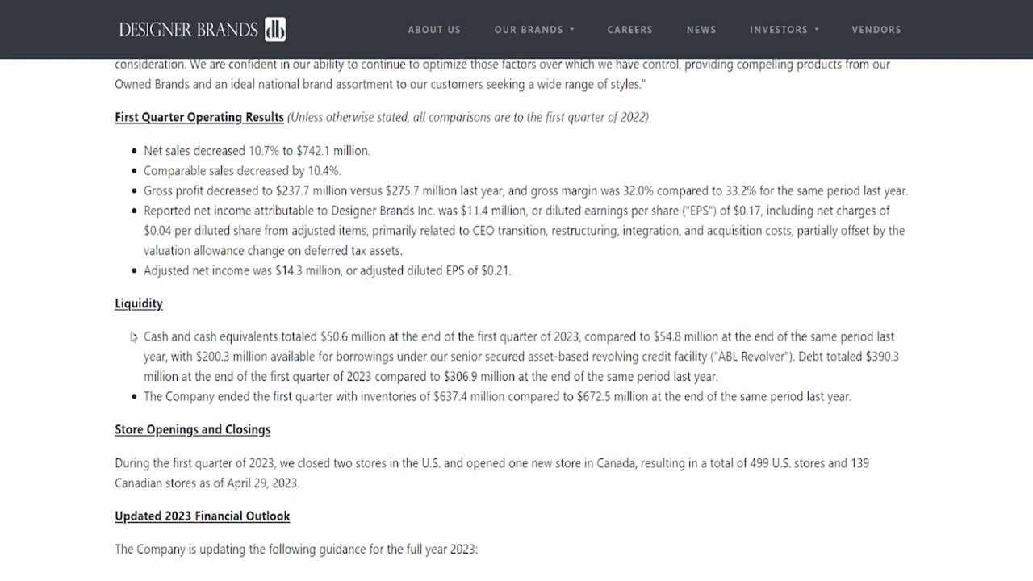
# - Read the Liquidity section's bullet on cash, available borrowings under the revolving credit facility and debt
pyautogui.moveTo(144, 337); pyautogui.dragTo(389, 338)
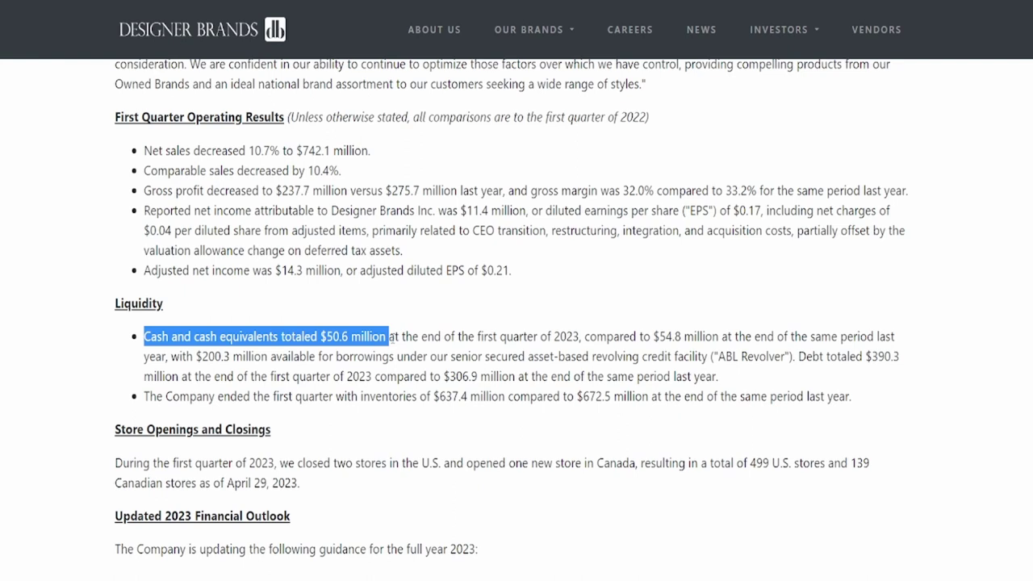
pyautogui.click(854, 335)
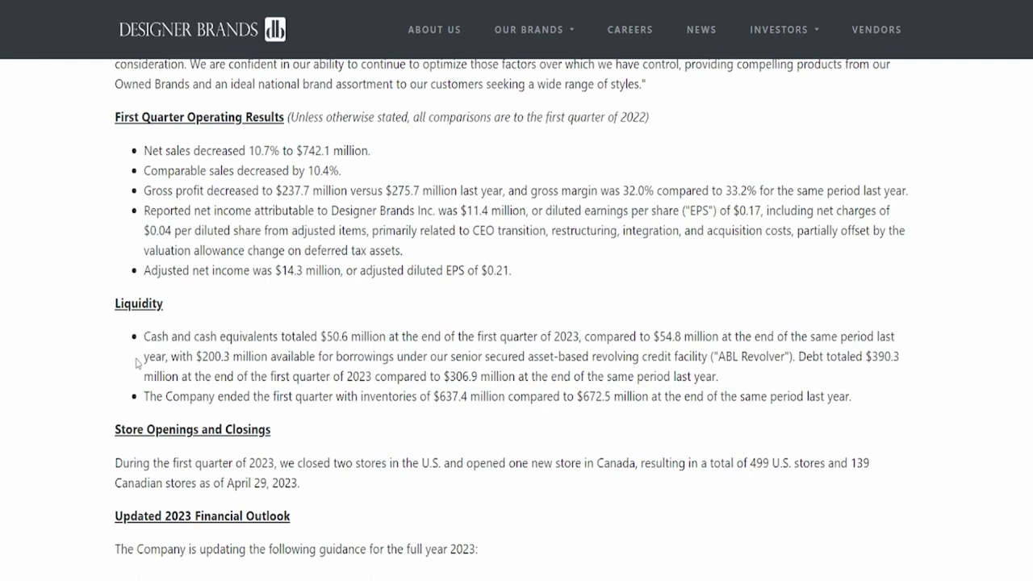
pyautogui.moveTo(167, 363); pyautogui.dragTo(233, 357)
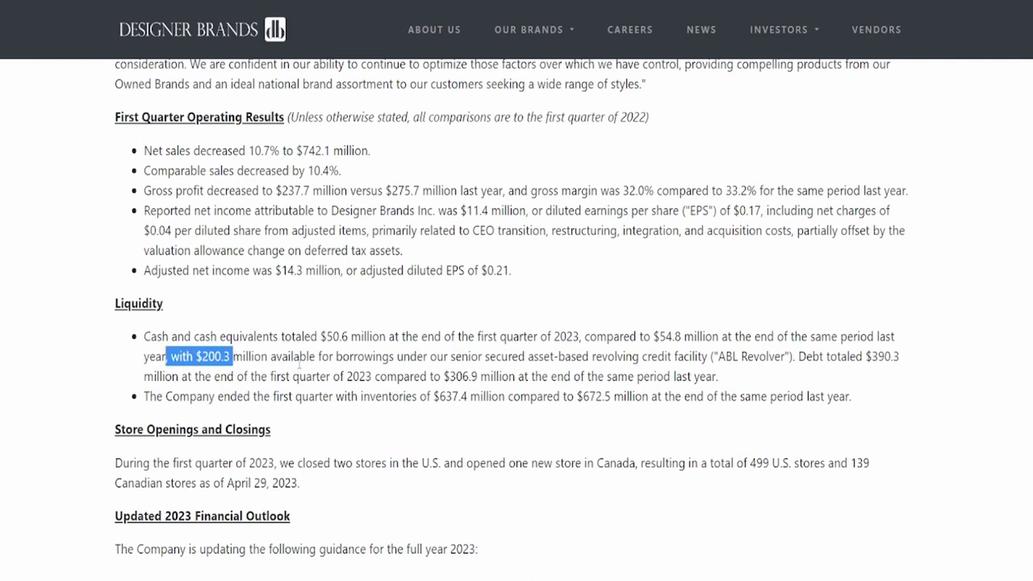
pyautogui.moveTo(311, 359); pyautogui.dragTo(391, 359)
pyautogui.moveTo(455, 357); pyautogui.dragTo(404, 376)
pyautogui.moveTo(527, 356); pyautogui.dragTo(666, 360)
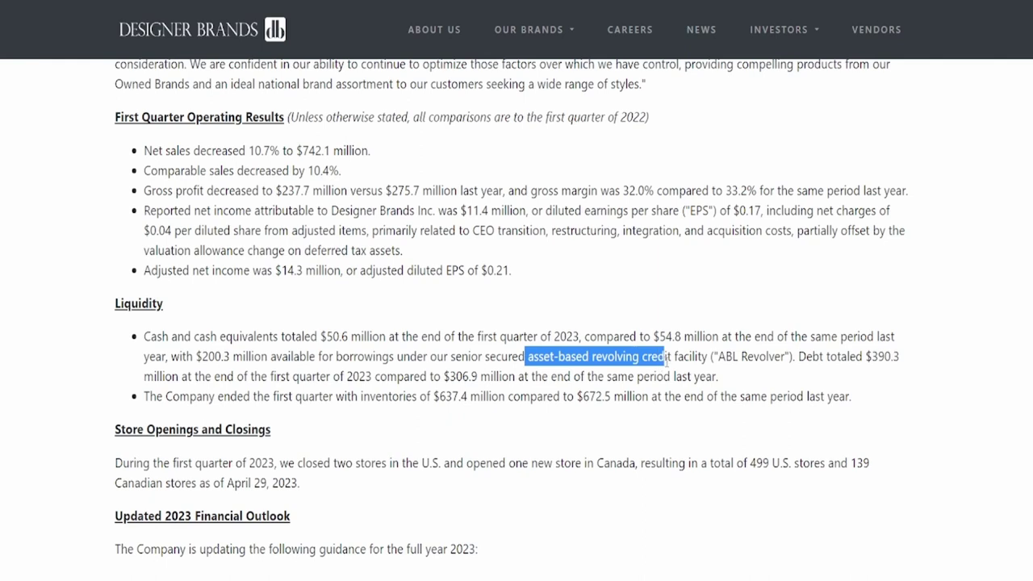
pyautogui.click(724, 372)
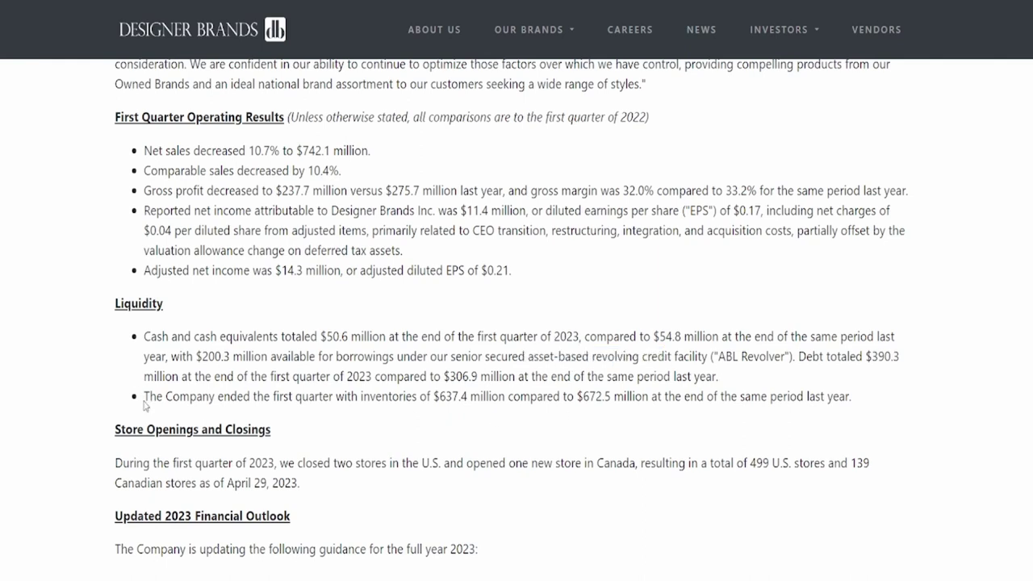
# - Compare the first quarter's ending inventories with the same period last year in the Liquidity section
pyautogui.moveTo(146, 406); pyautogui.dragTo(289, 399)
pyautogui.click(367, 411)
pyautogui.moveTo(371, 397); pyautogui.dragTo(581, 396)
pyautogui.click(494, 397)
pyautogui.click(606, 413)
# - Read the Store Openings and Closings paragraph on first quarter 2023 store changes in the U.S. and Canada
pyautogui.scroll(-2, 392, 411)
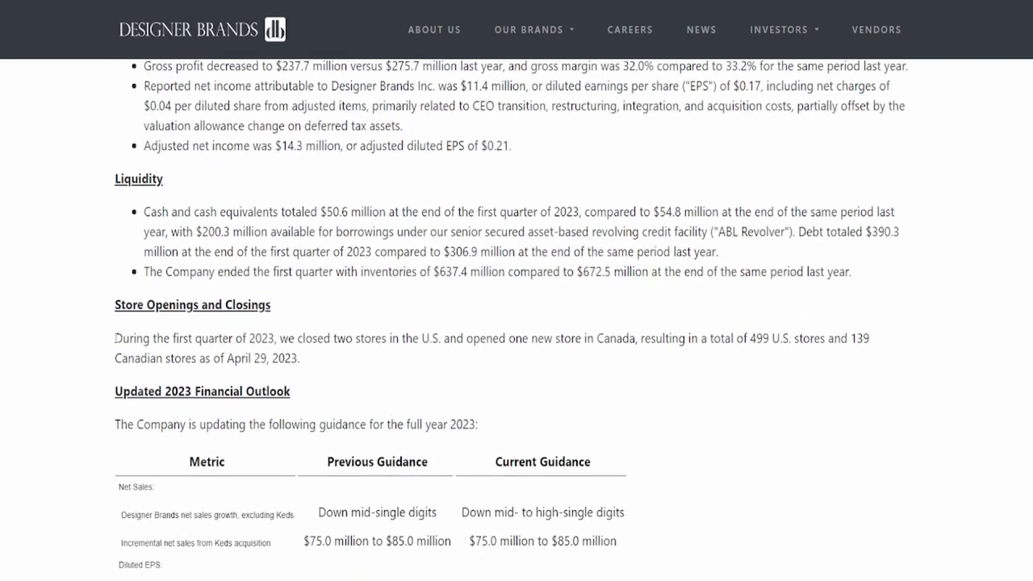
pyautogui.moveTo(115, 338); pyautogui.dragTo(322, 341)
pyautogui.click(322, 342)
pyautogui.moveTo(155, 340); pyautogui.dragTo(281, 339)
pyautogui.click(310, 349)
pyautogui.moveTo(500, 338); pyautogui.dragTo(714, 339)
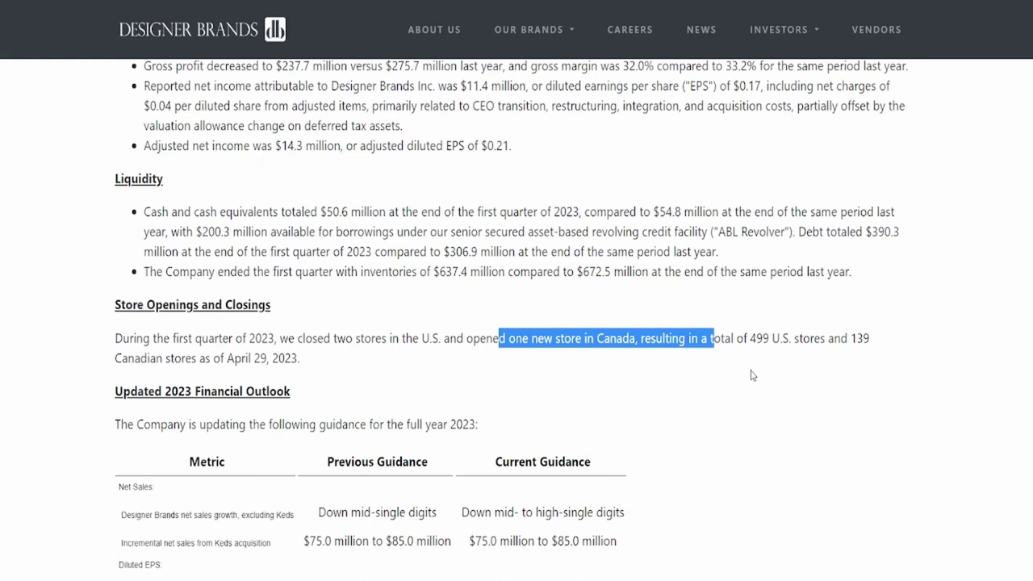
# - Compare the previous and current net sales guidance in the Updated 2023 Financial Outlook table, including the Keds acquisition row
pyautogui.scroll(-3, 334, 388)
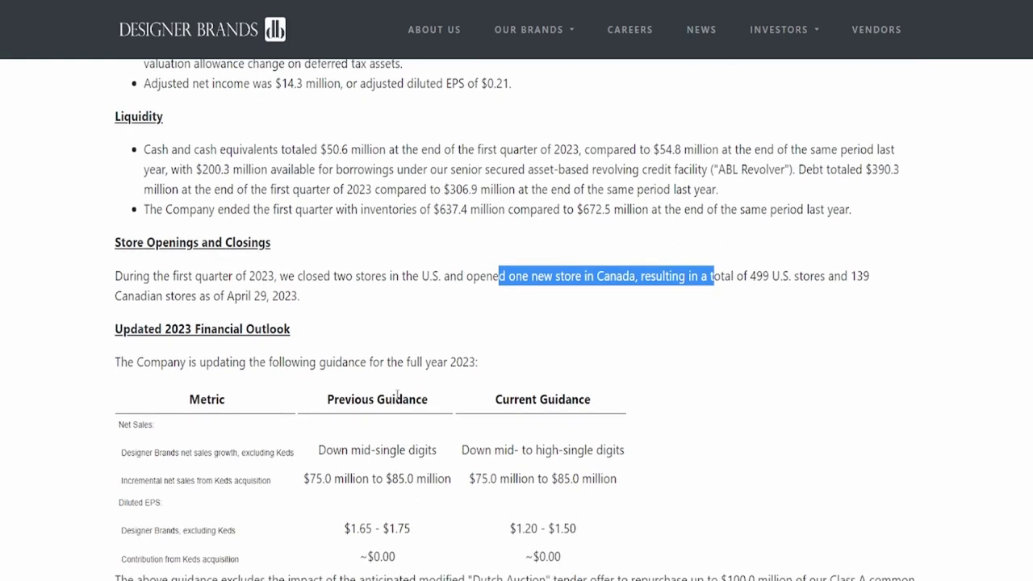
pyautogui.scroll(-1, 334, 388)
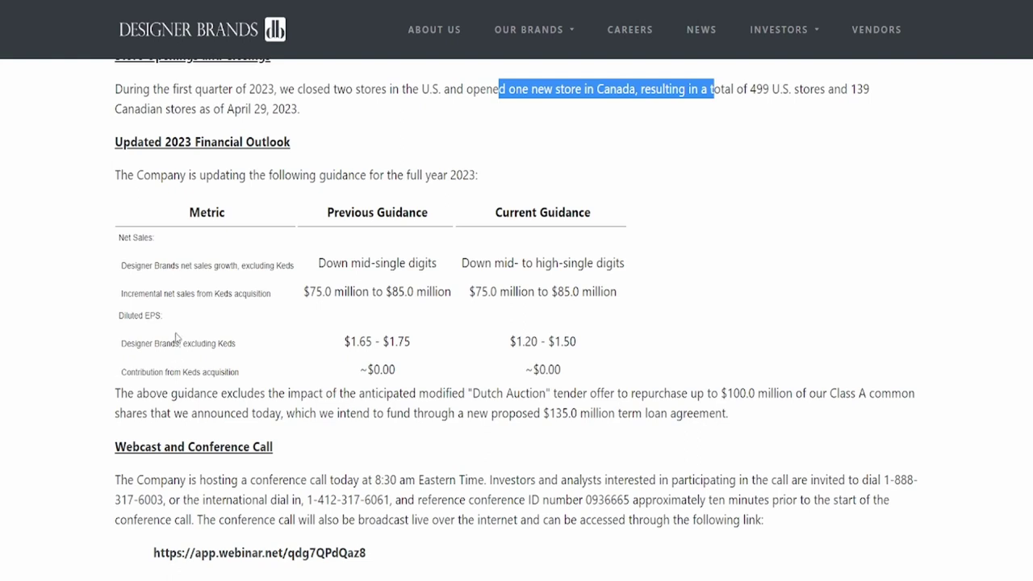
pyautogui.click(127, 267)
pyautogui.moveTo(127, 267); pyautogui.dragTo(437, 263)
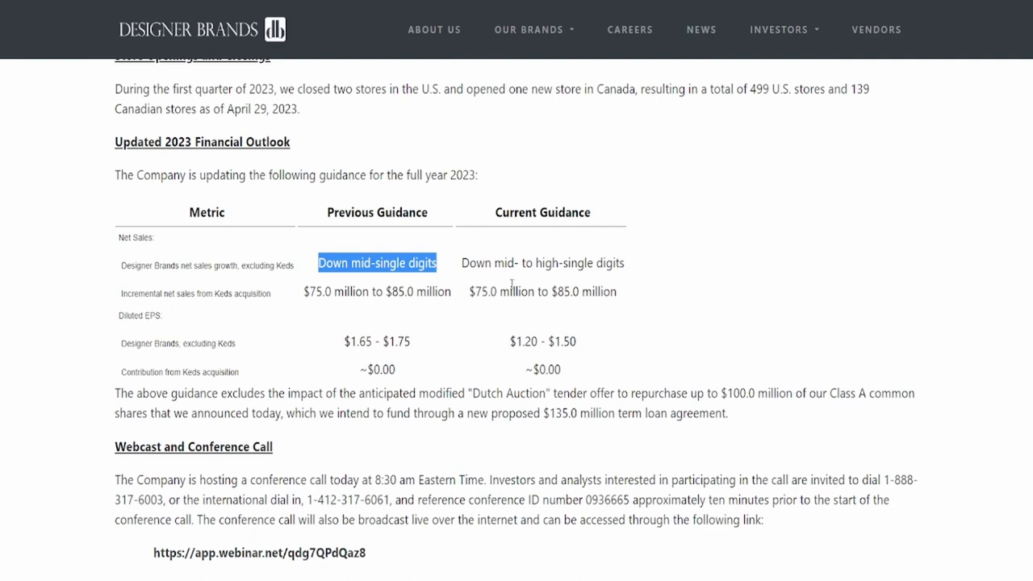
pyautogui.moveTo(496, 263); pyautogui.dragTo(661, 269)
pyautogui.click(442, 299)
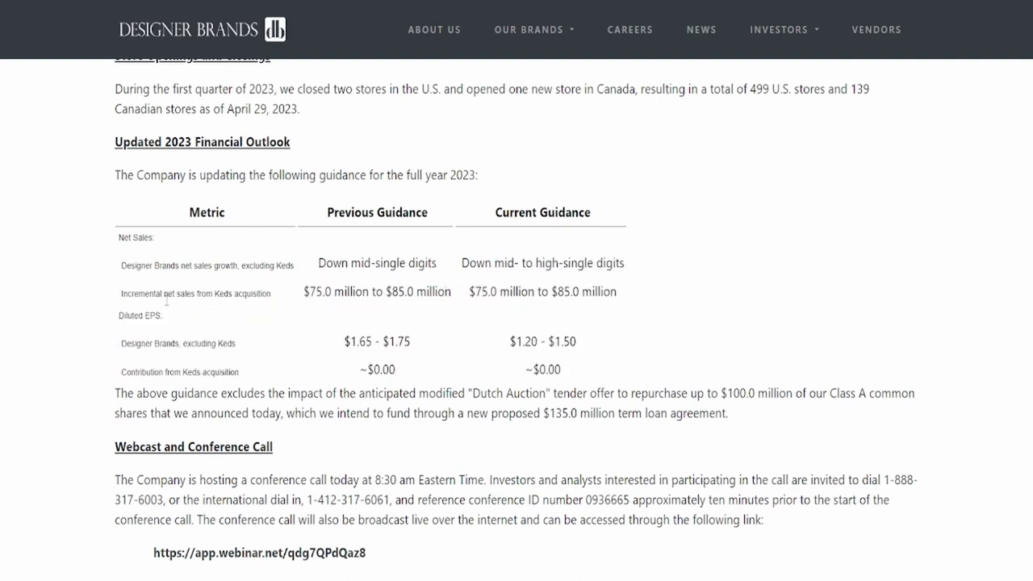
pyautogui.moveTo(148, 294); pyautogui.dragTo(433, 293)
pyautogui.click(258, 294)
pyautogui.click(459, 294)
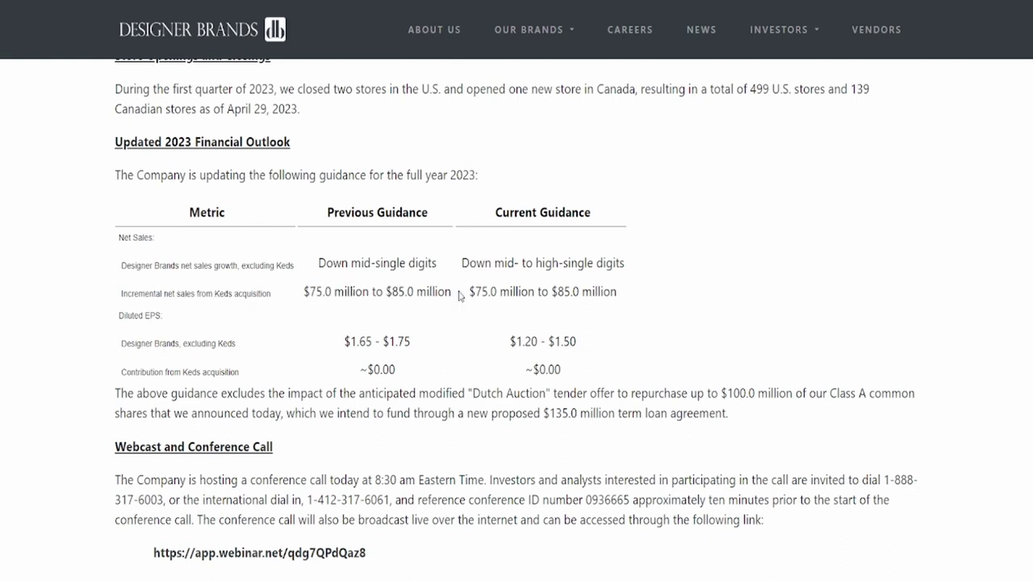
# - Read the diluted EPS guidance for Designer Brands excluding Keds in the outlook table
pyautogui.tripleClick(133, 345)
pyautogui.click(139, 328)
pyautogui.moveTo(123, 344); pyautogui.dragTo(214, 357)
pyautogui.click(214, 357)
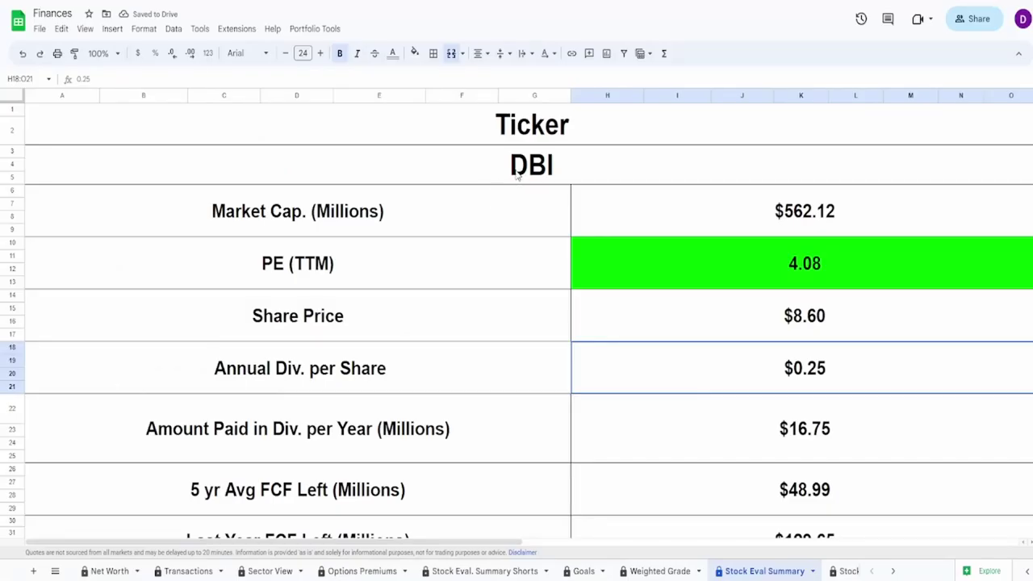
# - Review DBI's ticker, market cap, PE (TTM) and share price on the Stock Eval Summary sheet of the Finances spreadsheet
pyautogui.click(519, 173)
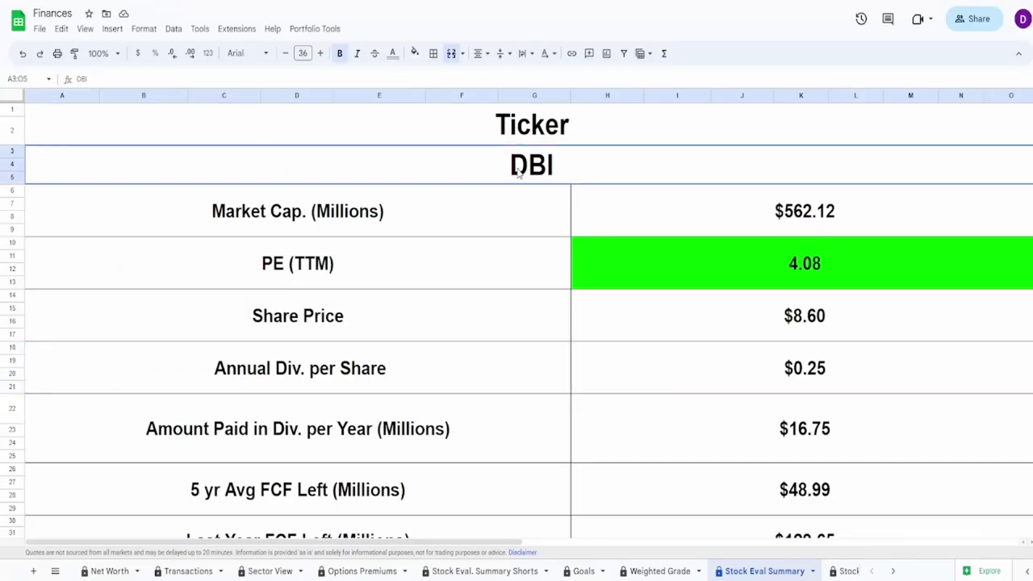
pyautogui.click(653, 223)
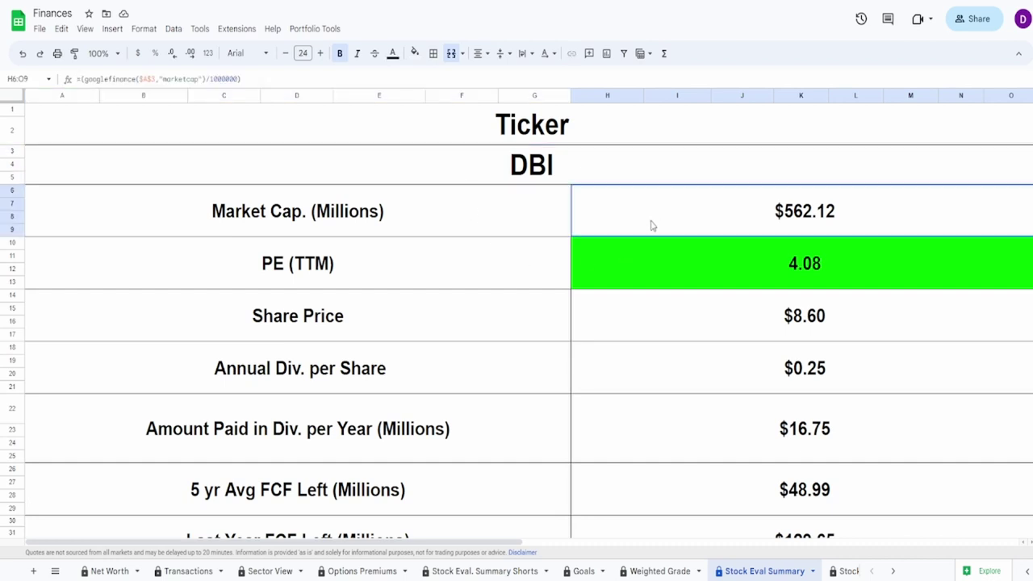
pyautogui.click(660, 256)
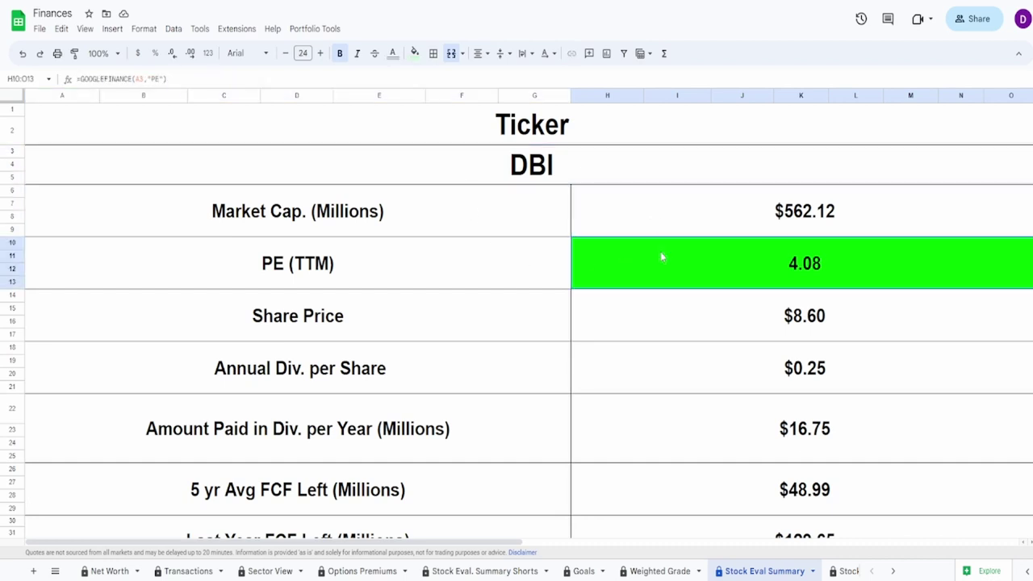
pyautogui.click(650, 321)
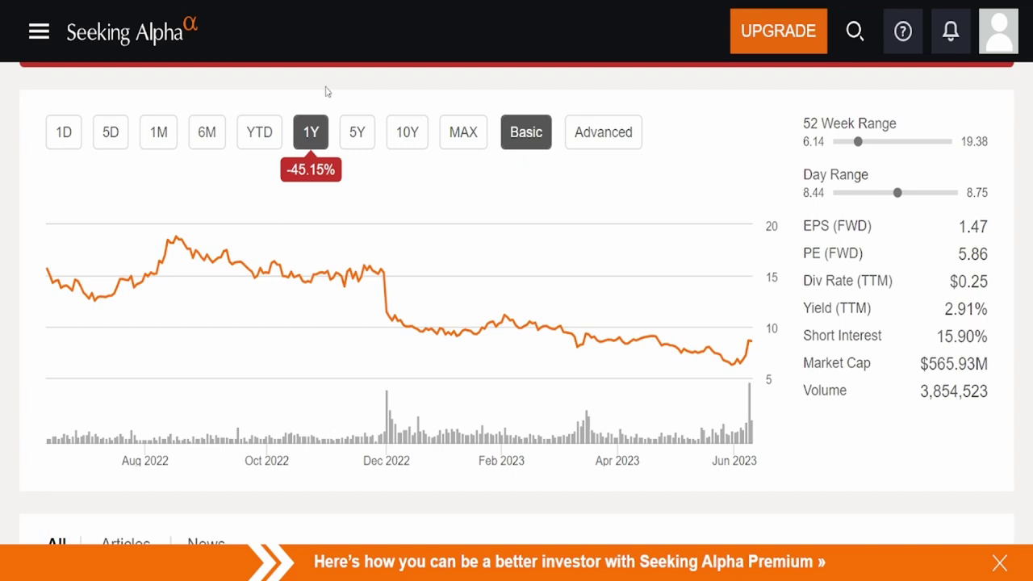
# - View DBI's Seeking Alpha price chart year to date, and over five days
pyautogui.click(272, 132)
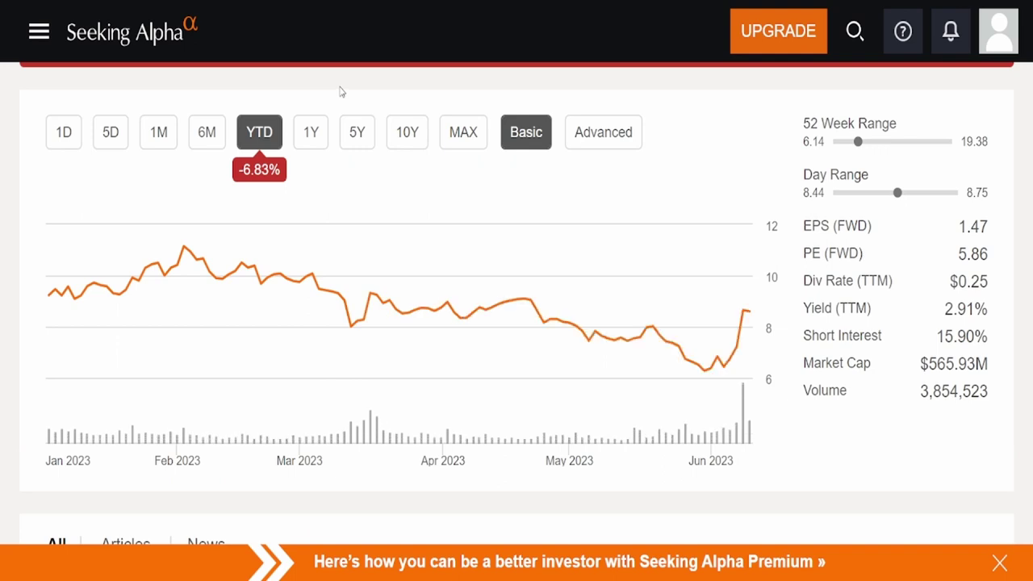
pyautogui.click(117, 136)
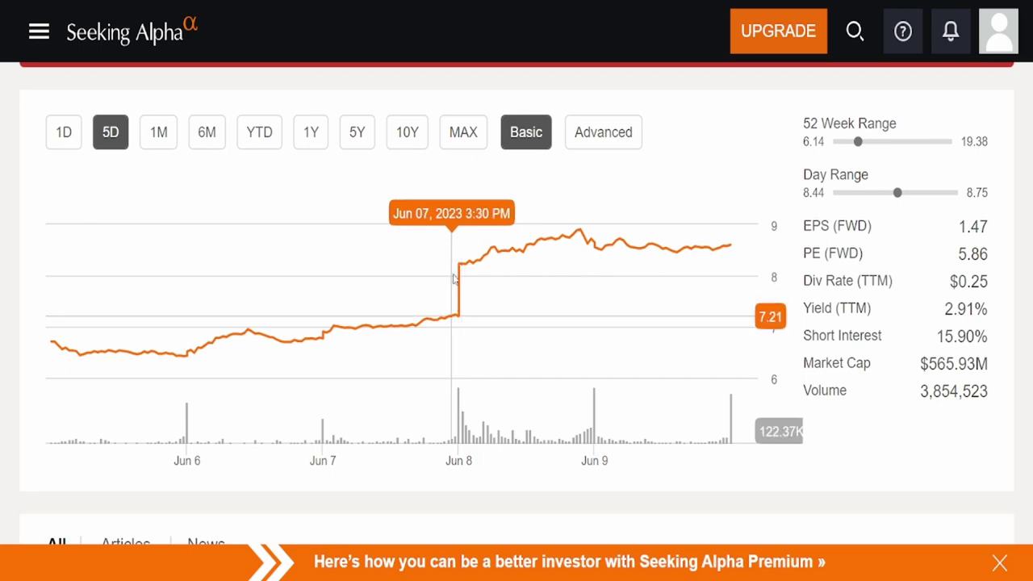
# - Compare DBI's current share price with its 52-week range on the Seeking Alpha summary page
pyautogui.scroll(5, 428, 266)
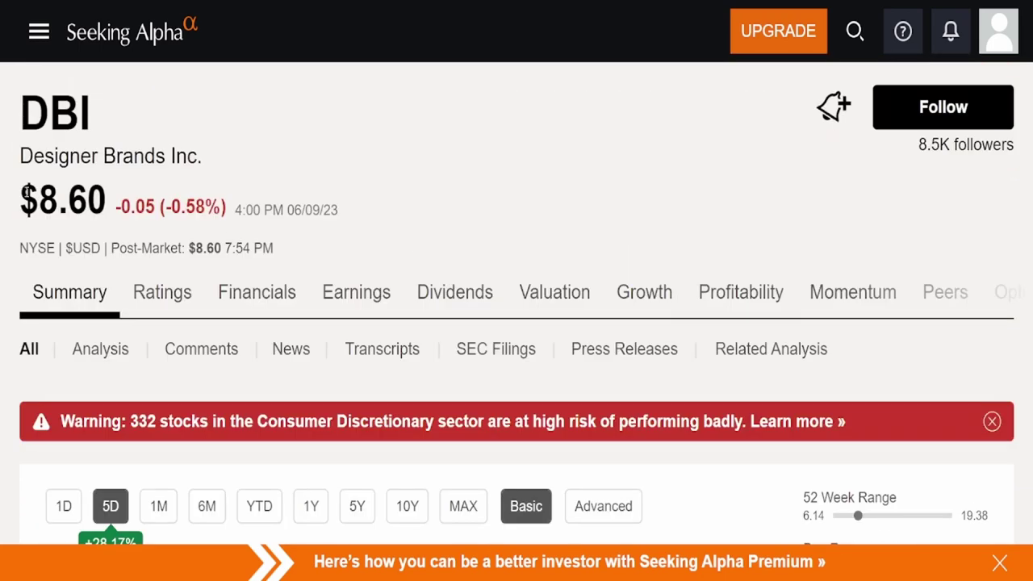
pyautogui.moveTo(23, 197); pyautogui.dragTo(172, 207)
pyautogui.click(176, 206)
pyautogui.scroll(-4, 500, 266)
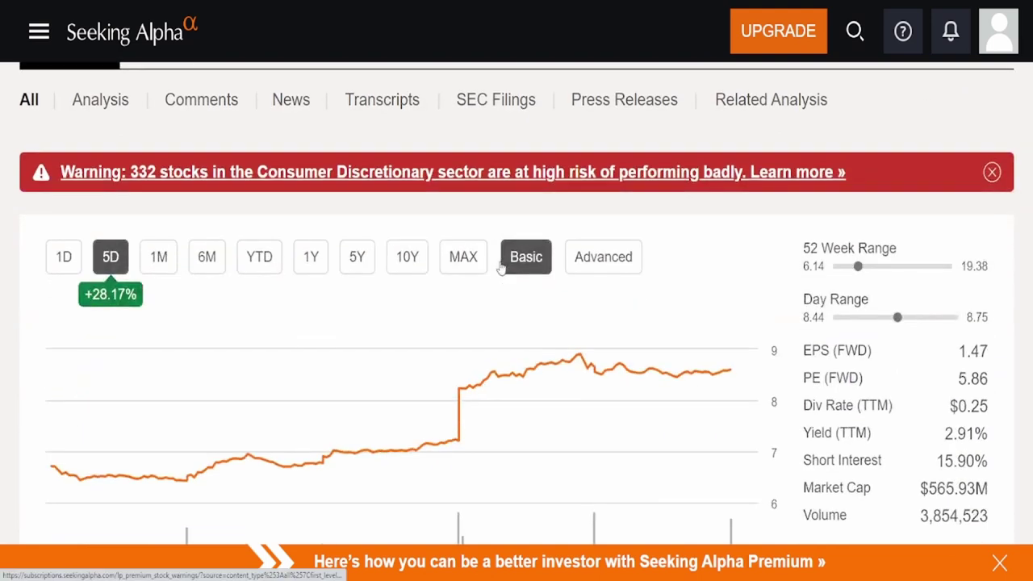
pyautogui.scroll(-1, 501, 266)
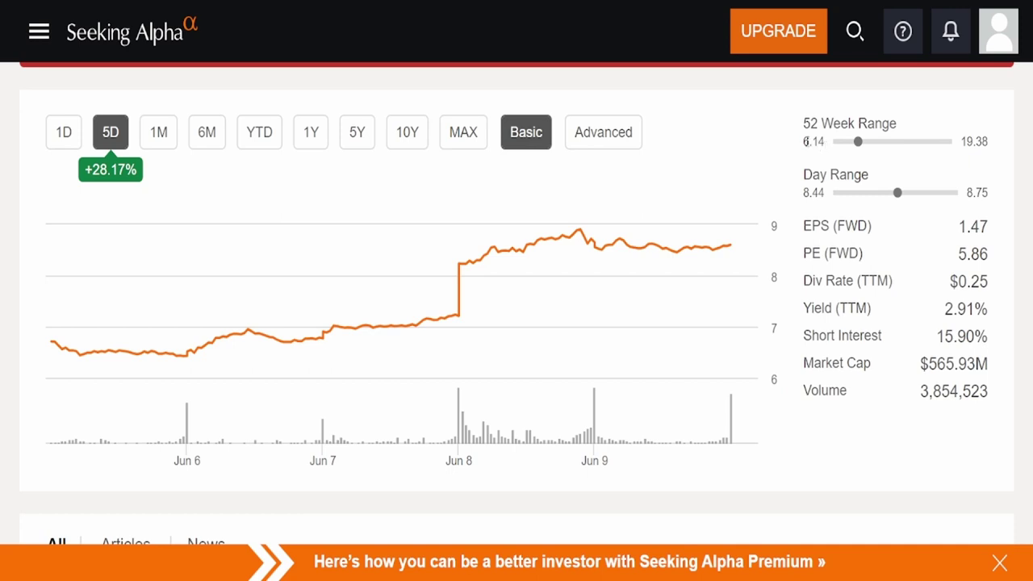
pyautogui.moveTo(960, 144); pyautogui.dragTo(1002, 152)
pyautogui.click(977, 136)
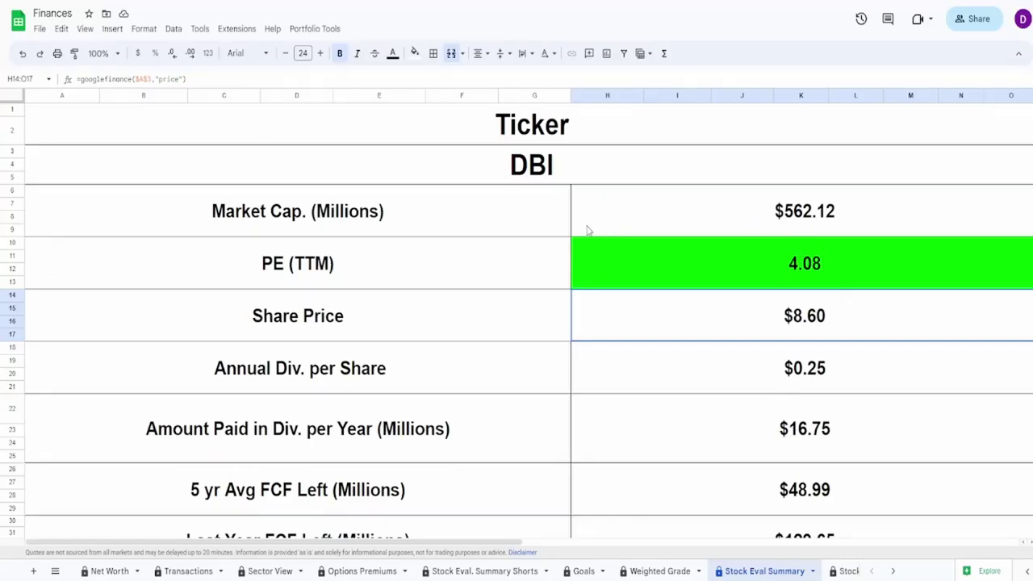
# - Check the sheet's annual dividend per share, and read the yield, payout ratio and 5-year growth rate in Seeking Alpha's Dividend Summary
pyautogui.click(688, 386)
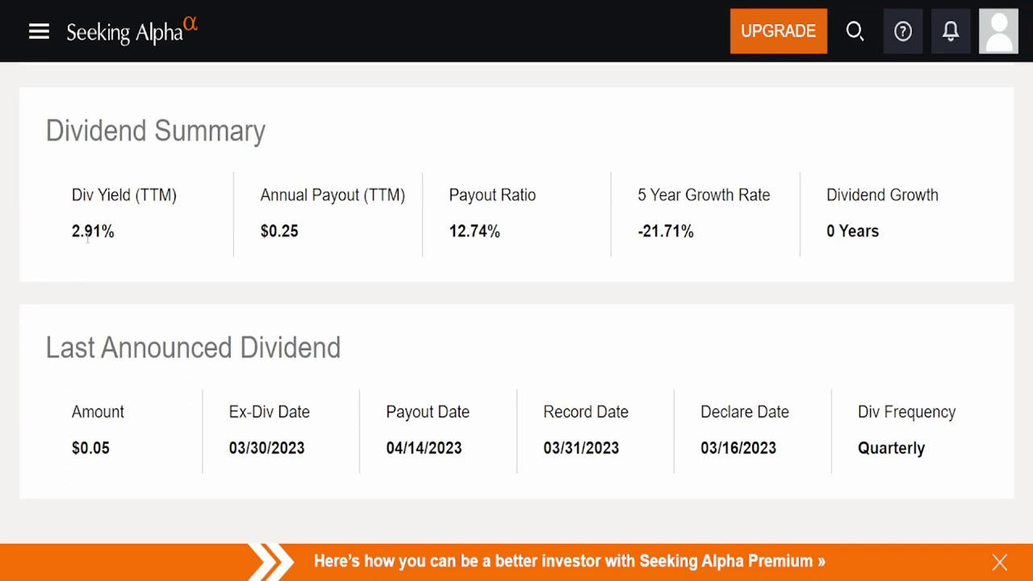
pyautogui.moveTo(71, 234); pyautogui.dragTo(185, 243)
pyautogui.click(513, 226)
pyautogui.moveTo(461, 236); pyautogui.dragTo(696, 235)
pyautogui.click(658, 209)
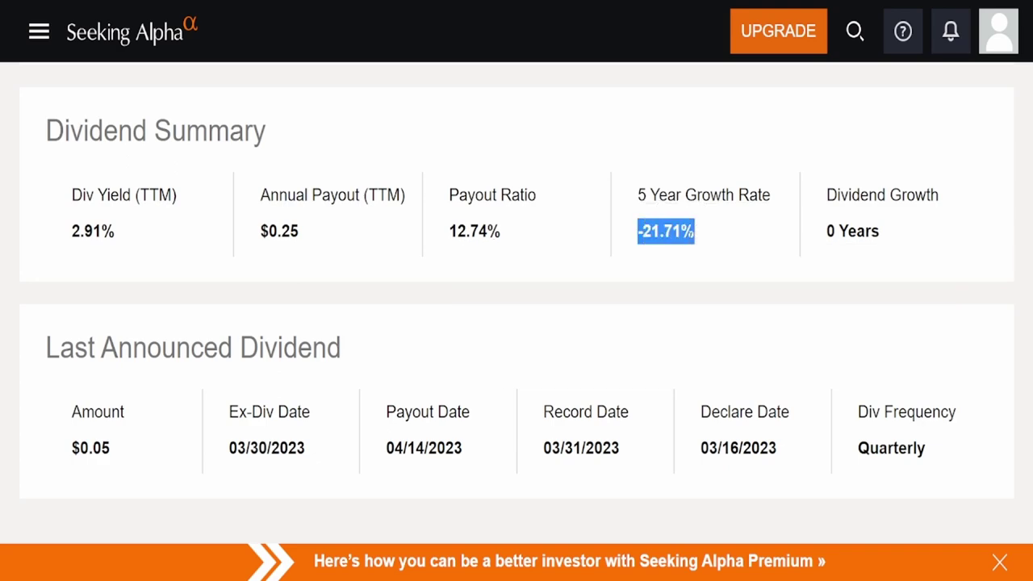
# - Open DBI's Dividend History and inspect individual payments on the five-year chart from 2019 through 2022
pyautogui.scroll(10, 676, 273)
pyautogui.click(686, 349)
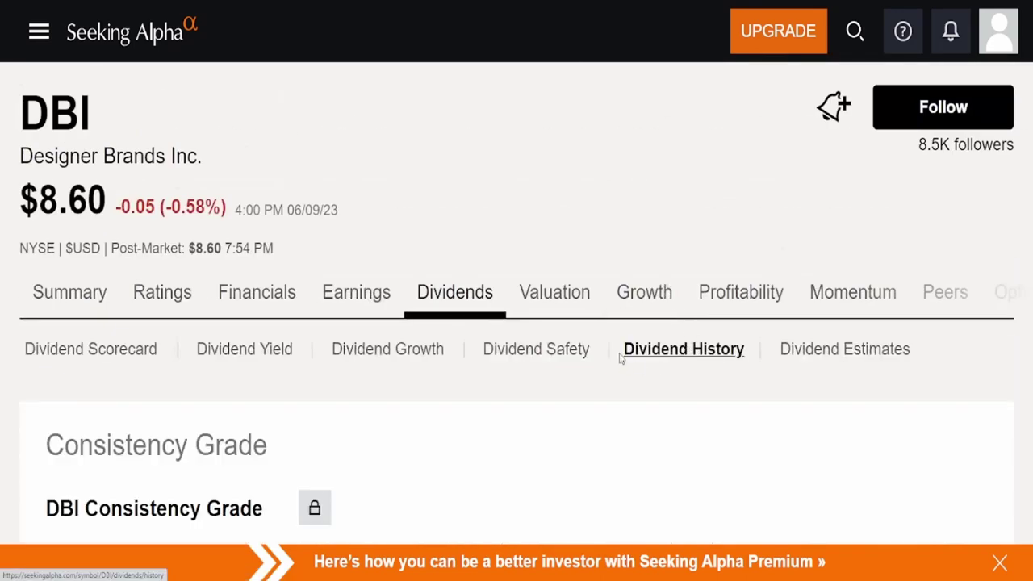
pyautogui.scroll(-2, 613, 342)
pyautogui.scroll(-8, 611, 308)
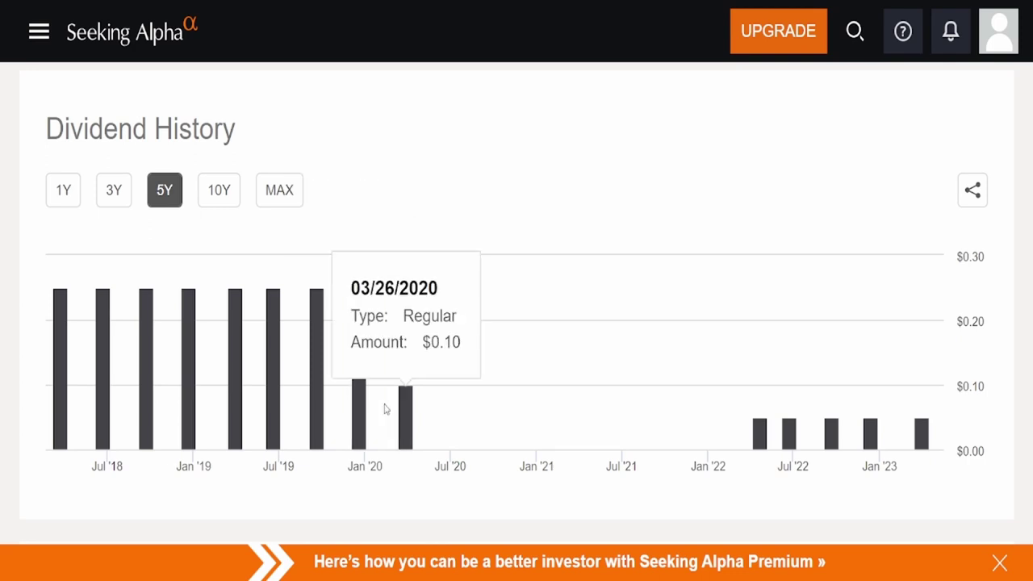
pyautogui.moveTo(356, 395)
pyautogui.moveTo(408, 425)
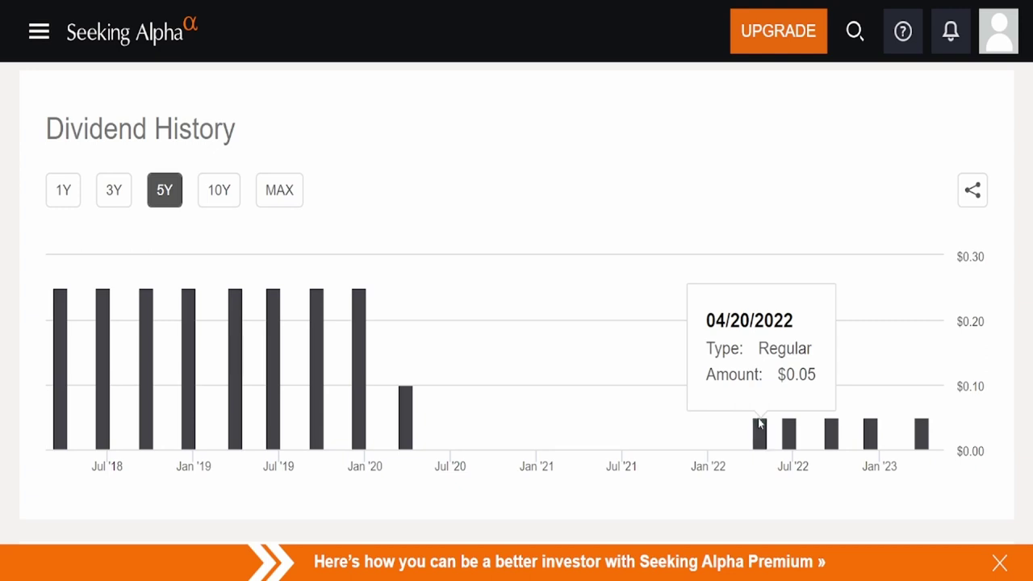
pyautogui.moveTo(357, 343)
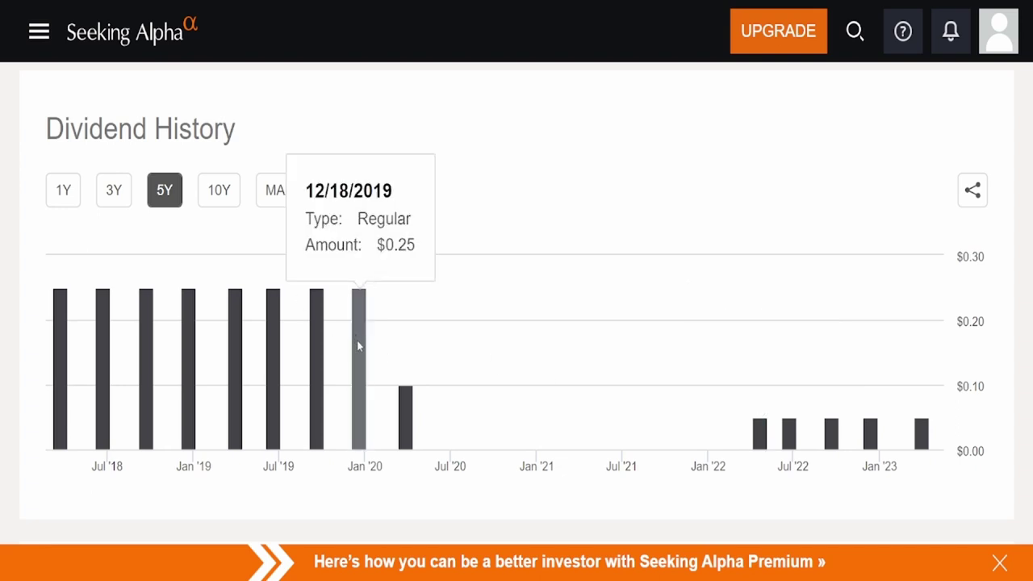
pyautogui.moveTo(791, 440)
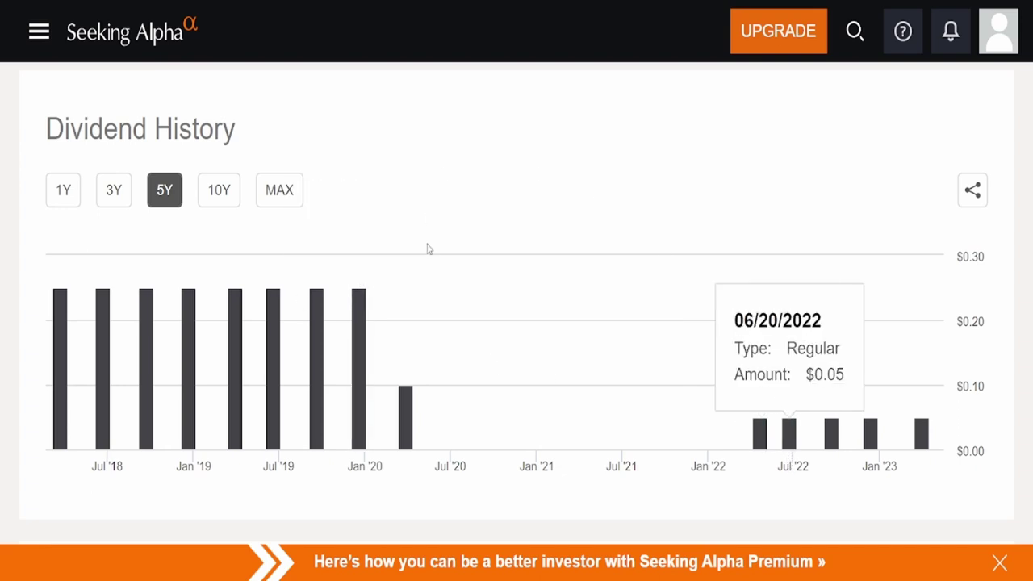
# - Return to DBI's Dividend Scorecard and look through its lower sections
pyautogui.scroll(10, 427, 251)
pyautogui.click(125, 350)
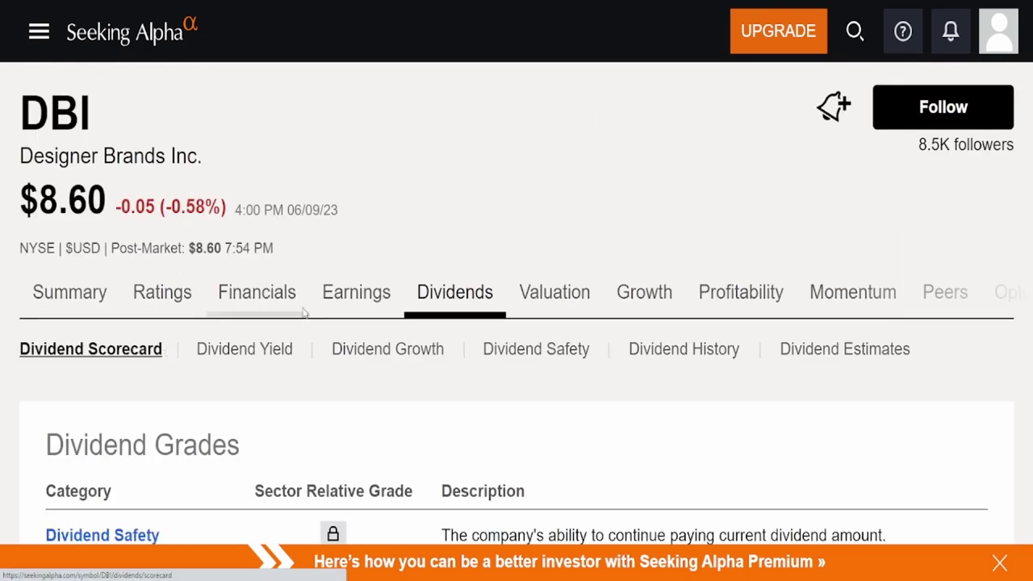
pyautogui.scroll(-10, 306, 306)
pyautogui.scroll(2, 313, 311)
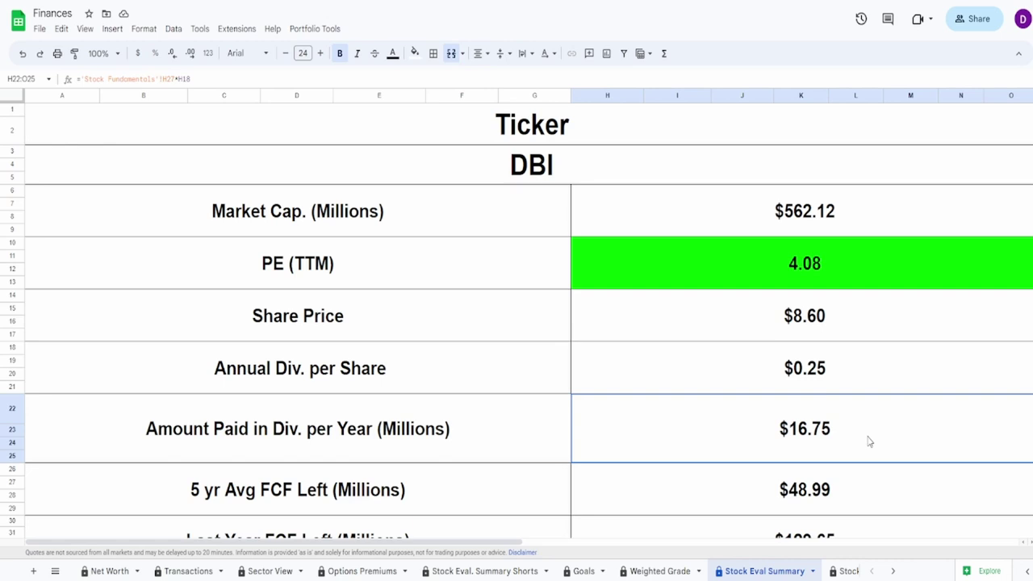
# - Check the 5-year average and last-year free cash flow left after dividends in the Finances spreadsheet
pyautogui.click(863, 483)
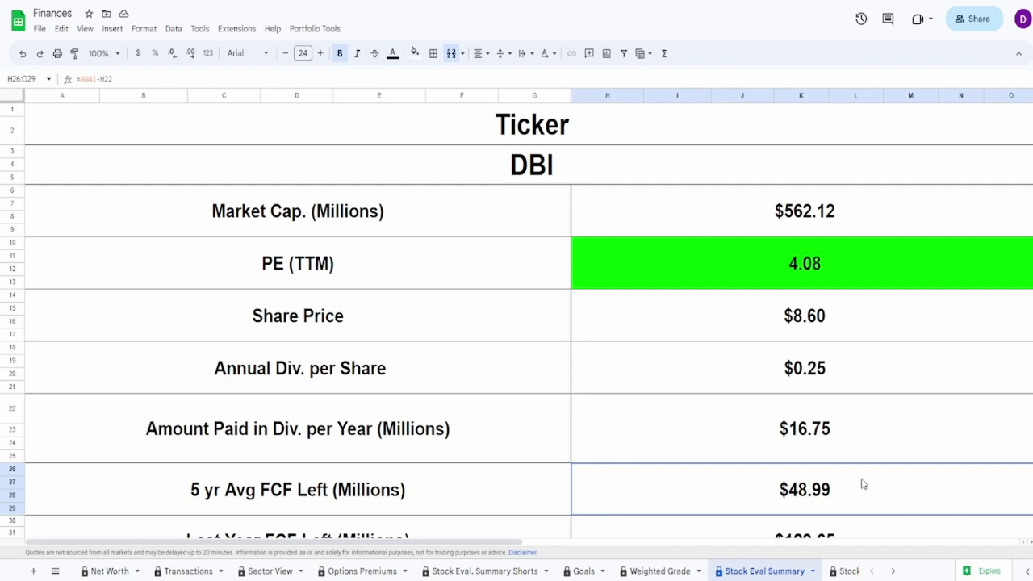
pyautogui.scroll(-2, 860, 482)
pyautogui.click(847, 466)
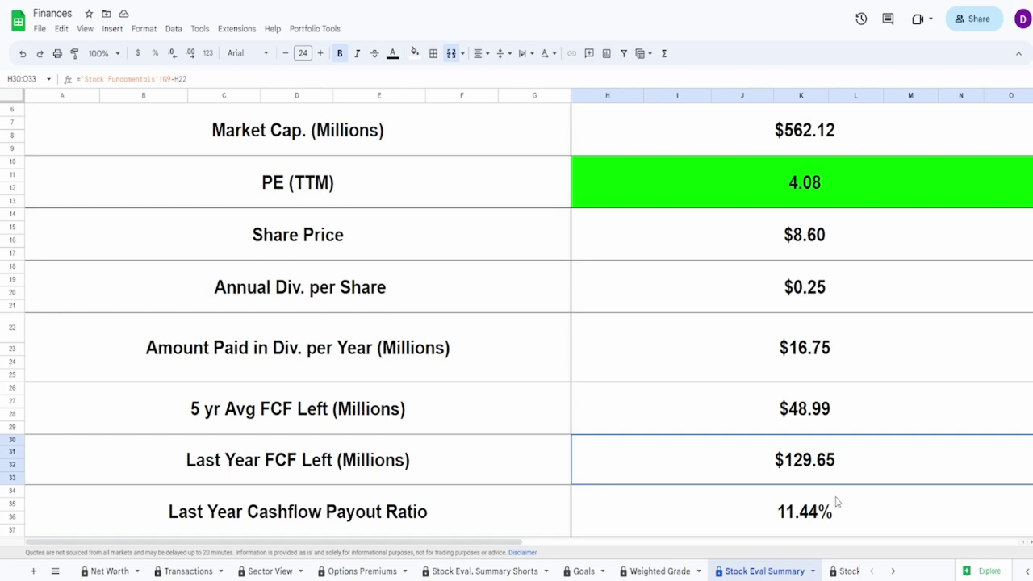
# - Compare the last-year and 5-year average cash flow payout ratios on the Stock Eval Summary sheet
pyautogui.scroll(-1, 839, 484)
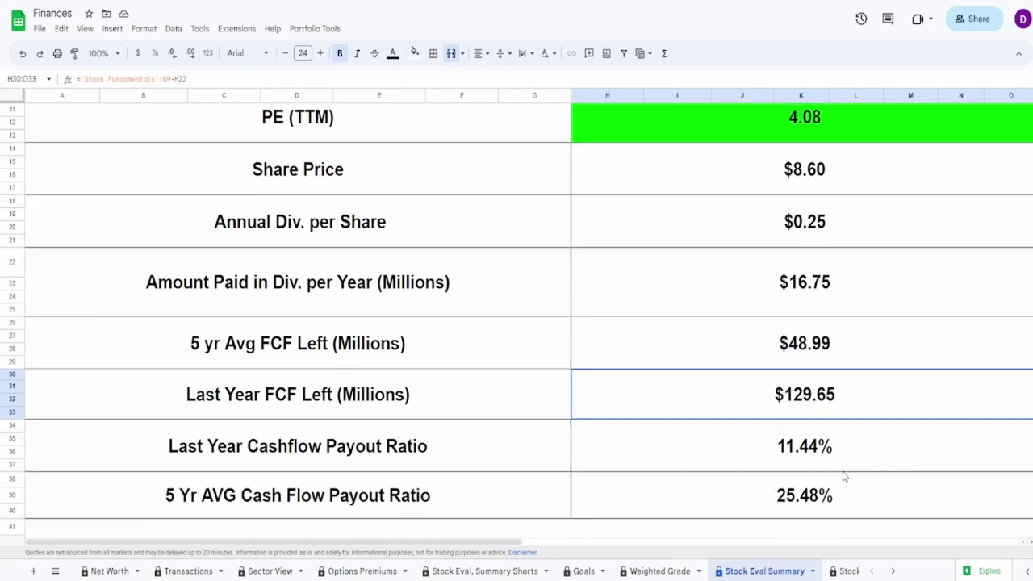
pyautogui.click(848, 445)
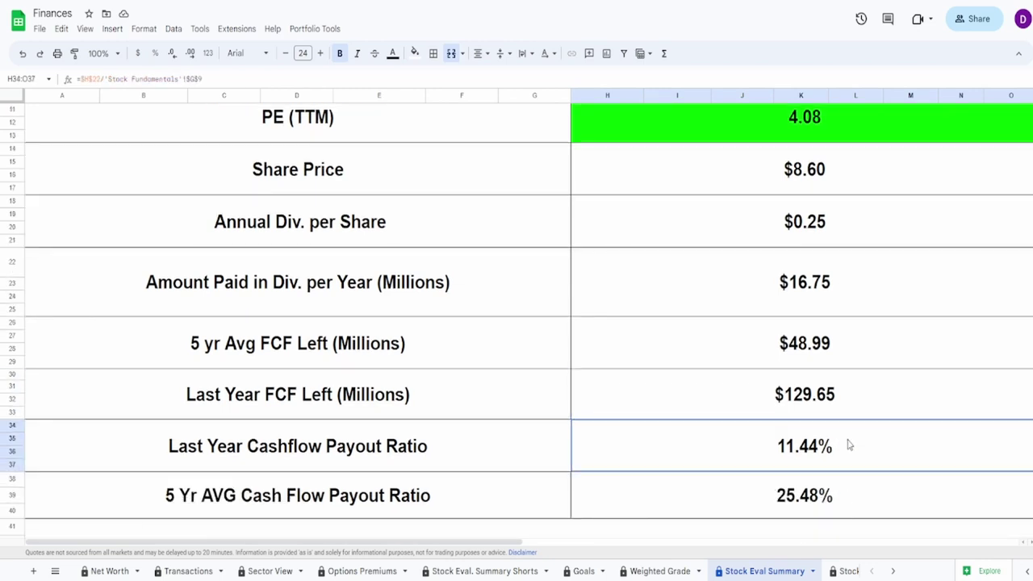
pyautogui.click(776, 504)
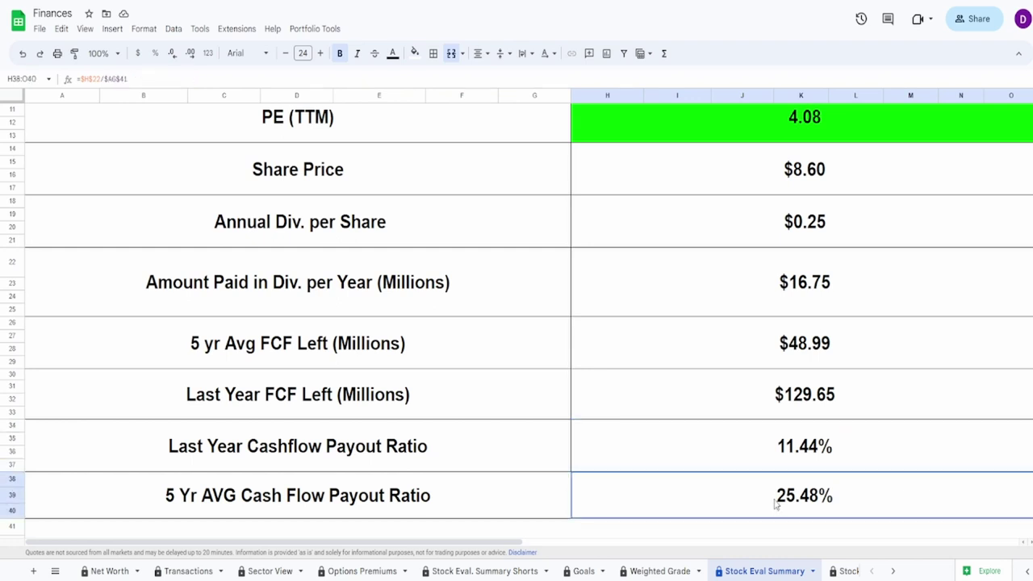
pyautogui.click(731, 458)
pyautogui.click(723, 504)
# - Examine the five-year Net Income chart and its percentage change cell, including the loss three years ago
pyautogui.hscroll(10, 718, 360)
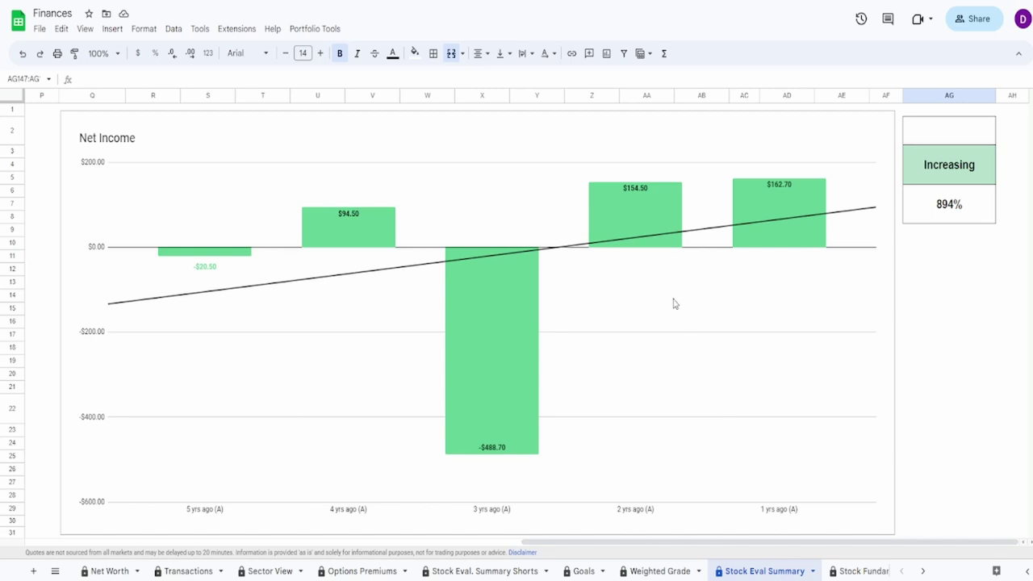
pyautogui.click(198, 223)
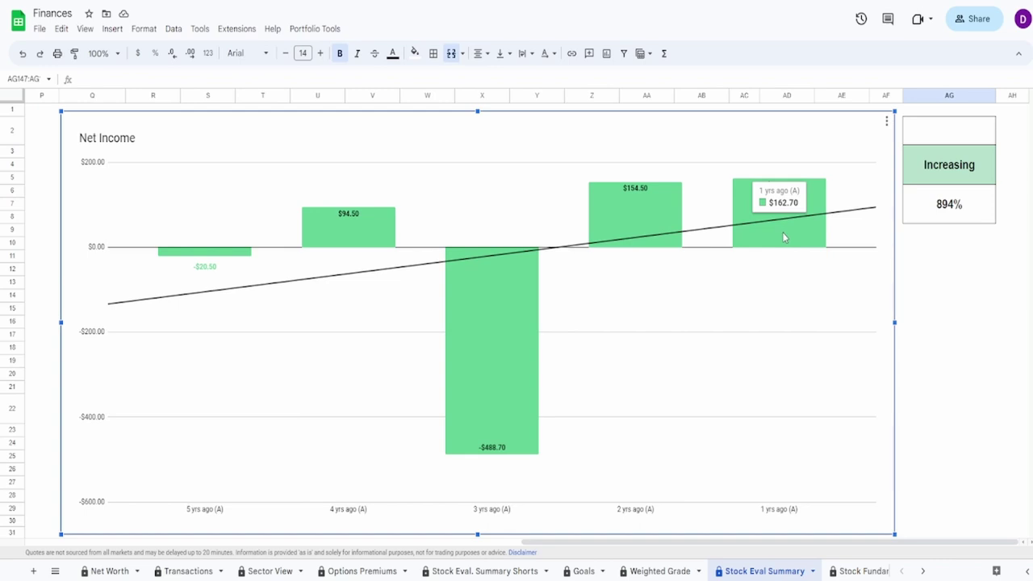
pyautogui.click(952, 214)
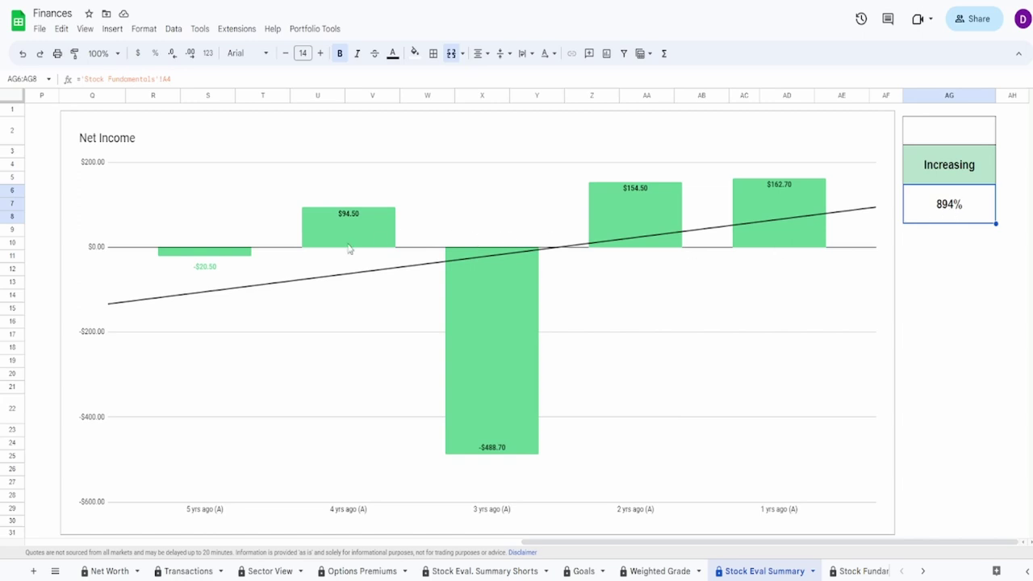
pyautogui.click(206, 270)
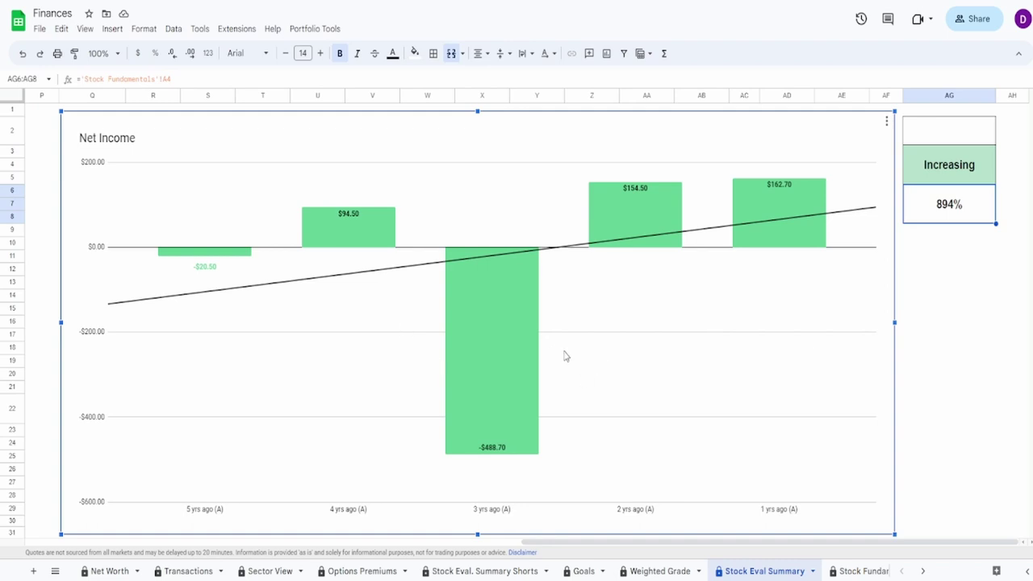
pyautogui.moveTo(474, 370)
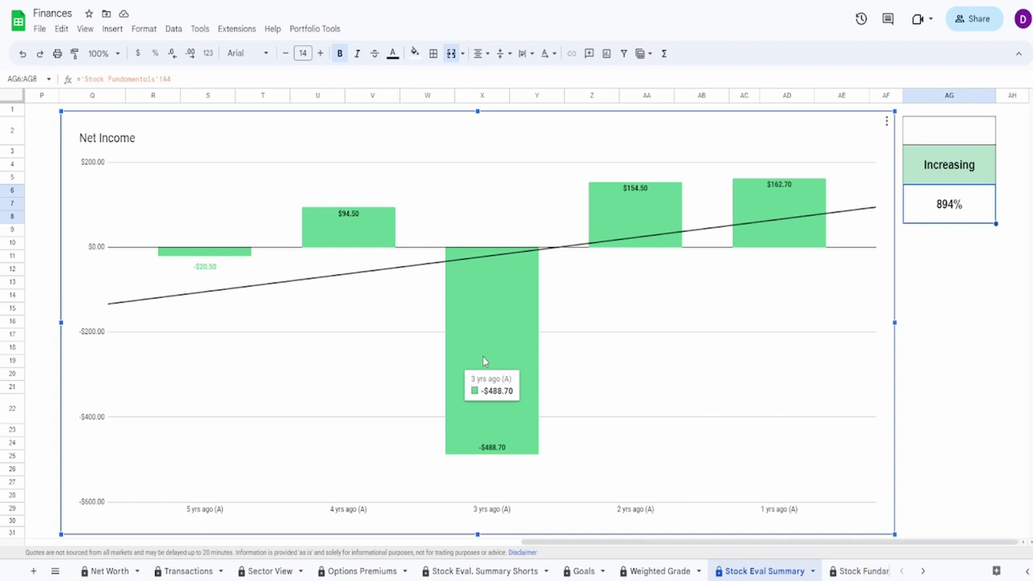
# - Review the Net Income bars and enter a percentage grade in the blank cell above the chart's Increasing label
pyautogui.moveTo(213, 272)
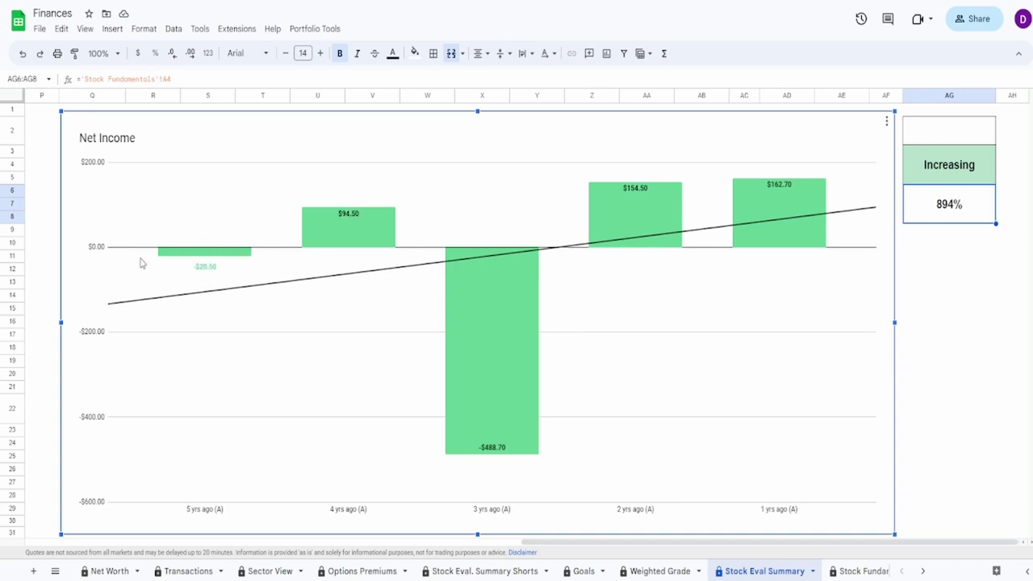
pyautogui.moveTo(385, 206)
pyautogui.click(925, 141)
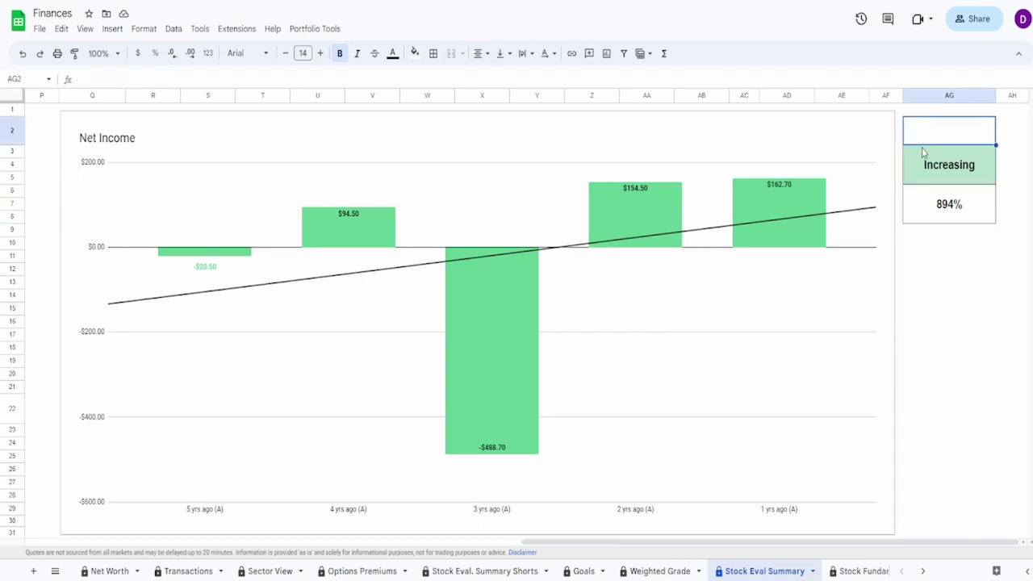
pyautogui.write('75')
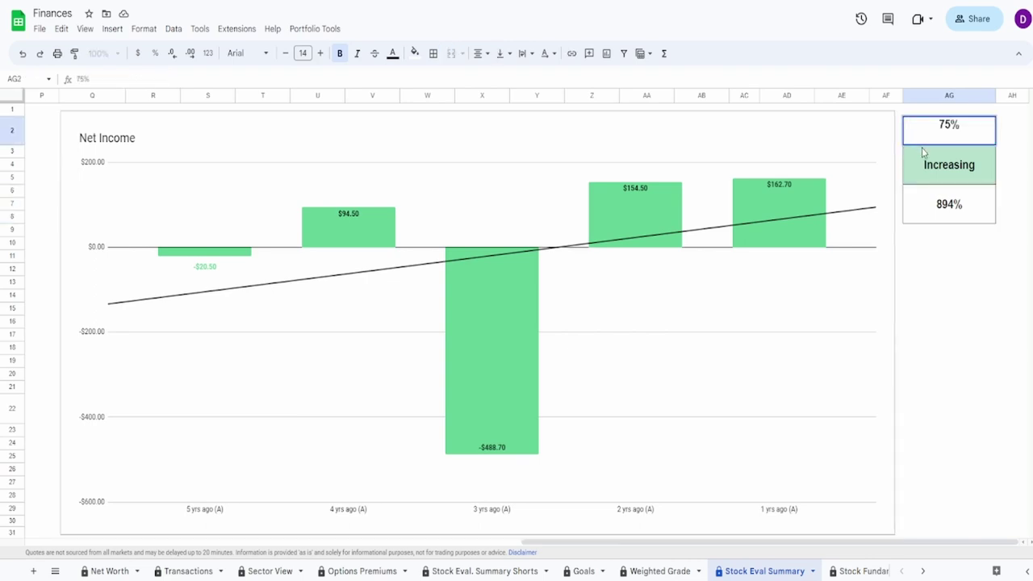
pyautogui.press('BackSpace')
pyautogui.press('BackSpace')
pyautogui.write('8')
pyautogui.press('Return')
# - Examine the five-year Free Cash Flow chart together with its average and percentage change cells, including the negative year
pyautogui.scroll(-3, 906, 411)
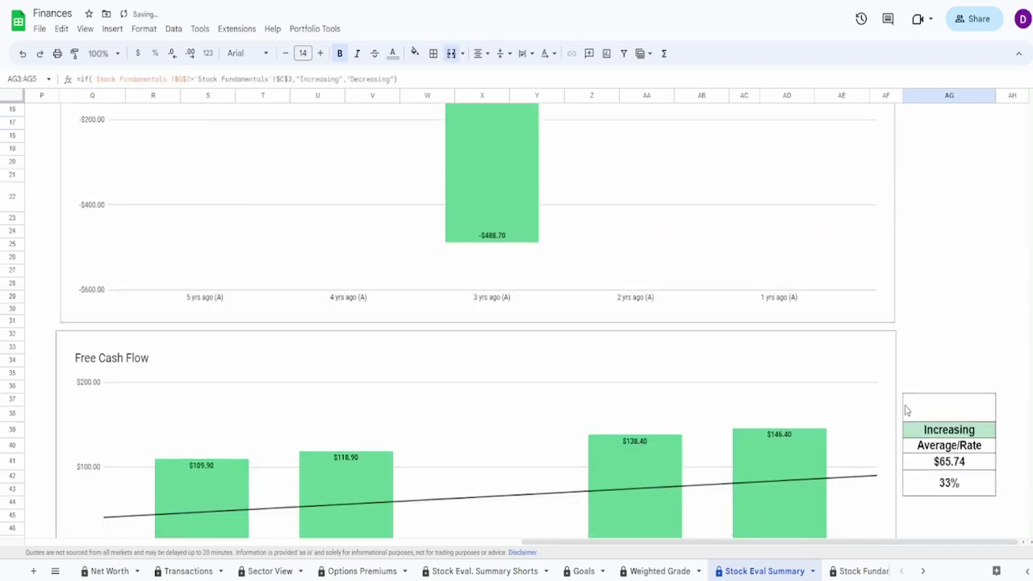
pyautogui.scroll(-3, 906, 410)
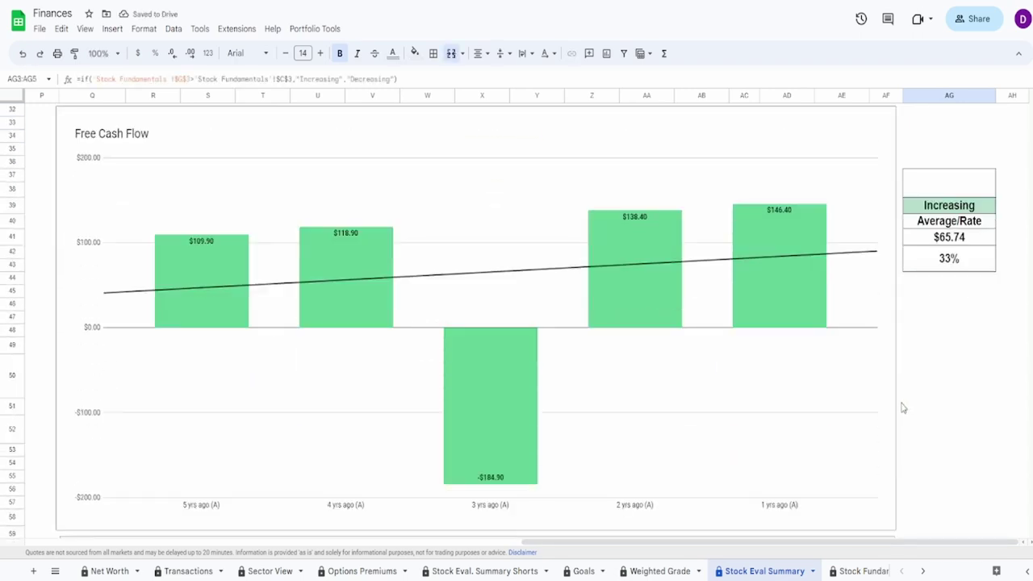
pyautogui.click(568, 283)
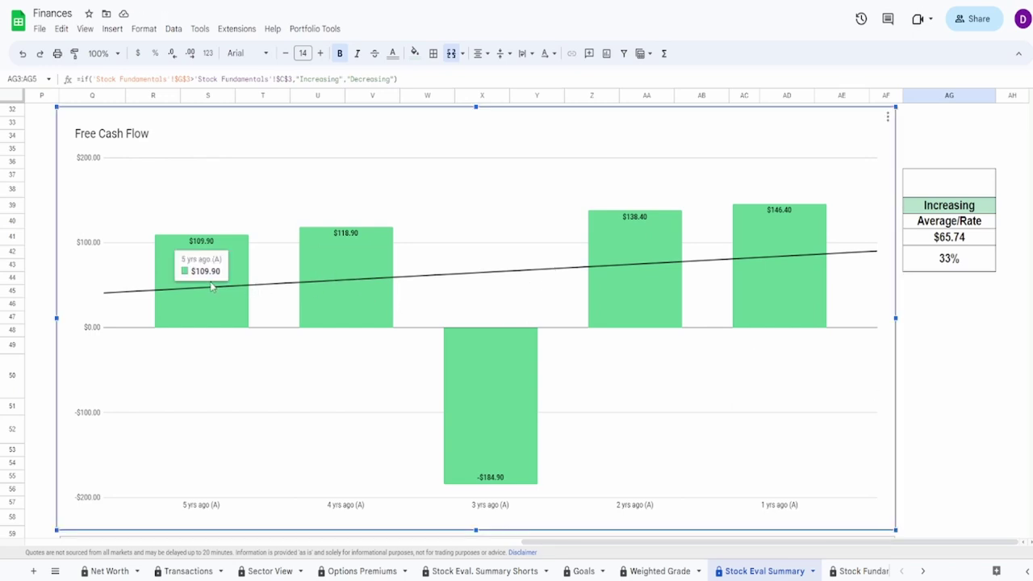
pyautogui.moveTo(798, 285)
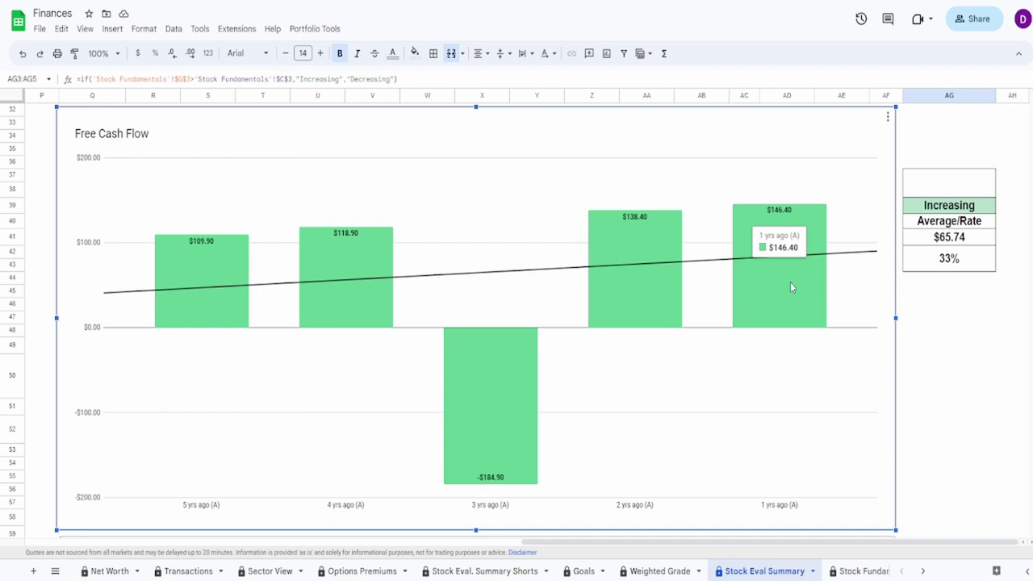
pyautogui.click(949, 269)
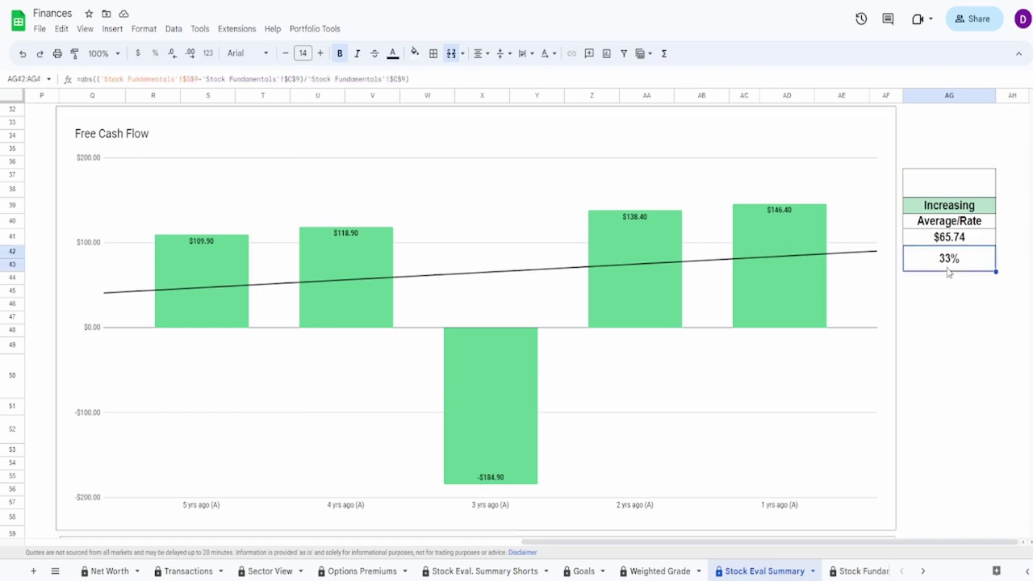
pyautogui.click(950, 239)
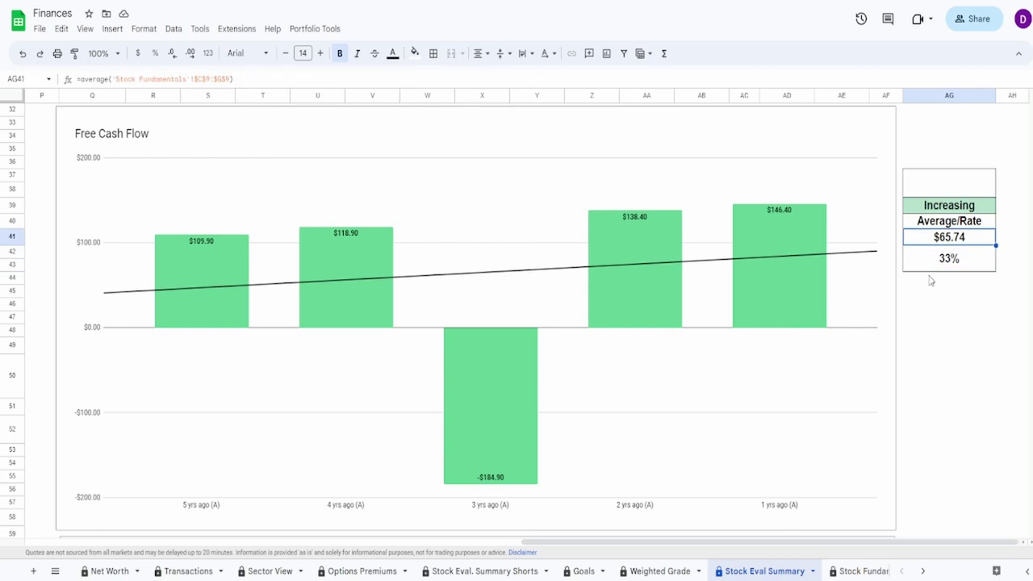
pyautogui.click(449, 380)
pyautogui.moveTo(501, 409)
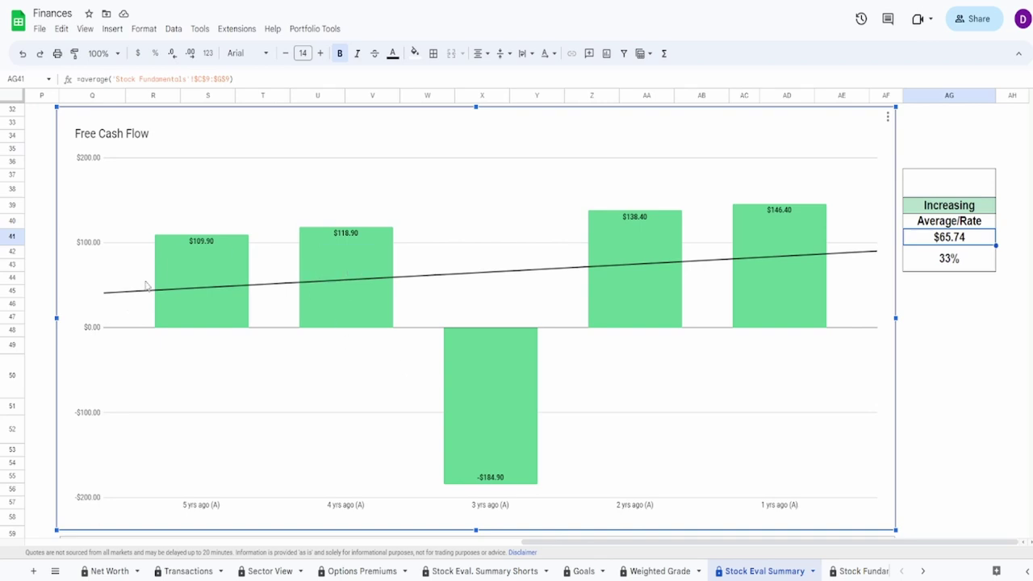
pyautogui.moveTo(323, 257)
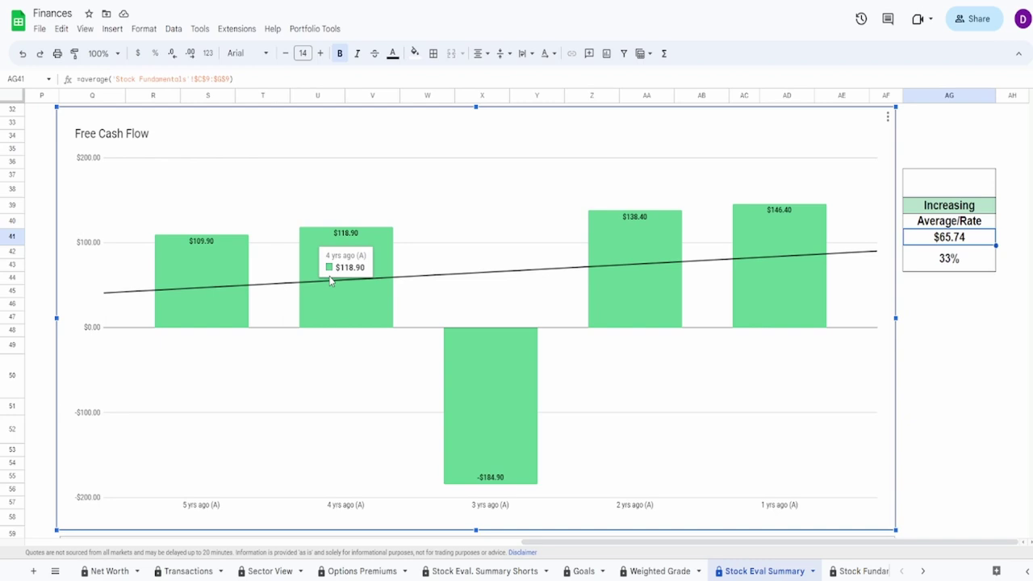
pyautogui.moveTo(645, 288)
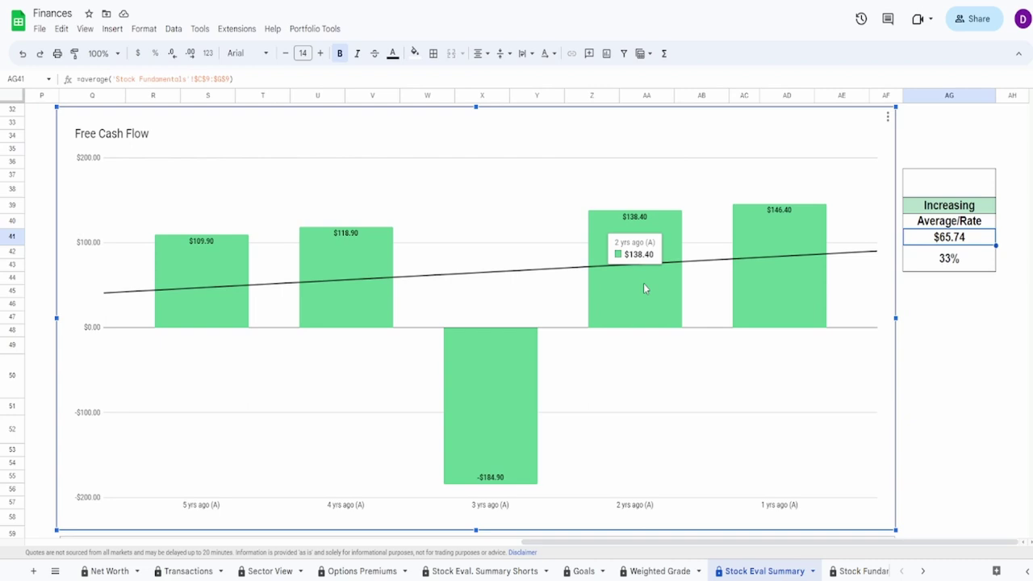
# - Grade Free Cash Flow as 100% in the blank cell above its Increasing label
pyautogui.click(968, 188)
pyautogui.write('100')
pyautogui.press('Return')
# - Examine the five-year Revenue chart and its percentage change cell, comparing the earliest, peak, lowest and most recent years
pyautogui.scroll(-2, 868, 428)
pyautogui.scroll(-3, 867, 429)
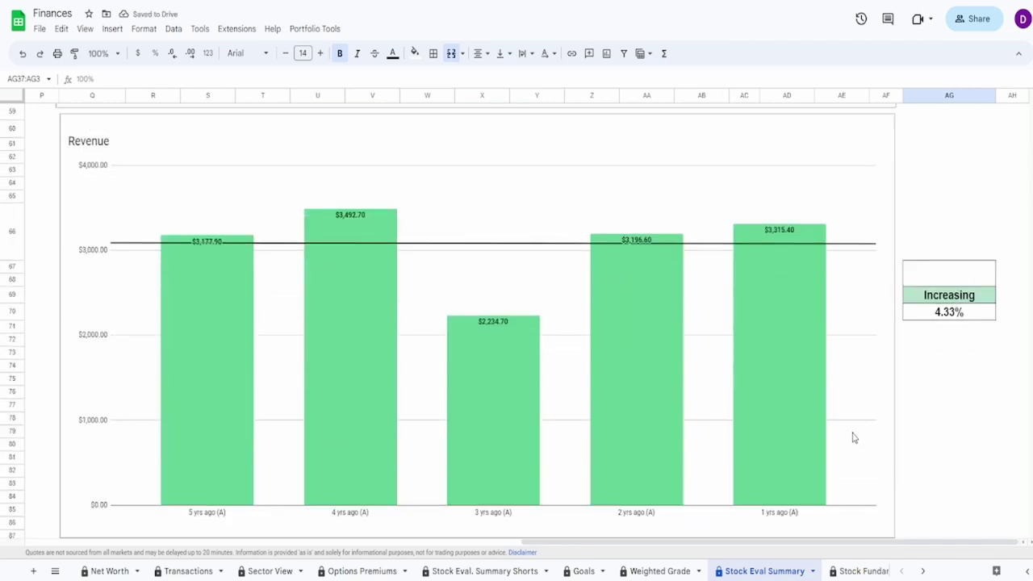
pyautogui.scroll(-1, 855, 432)
pyautogui.click(856, 417)
pyautogui.moveTo(194, 315)
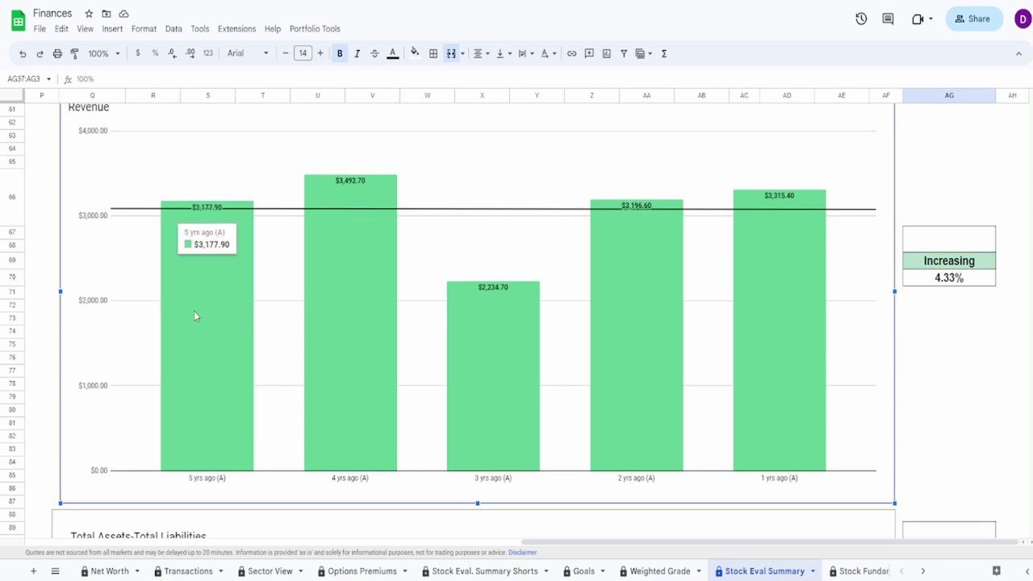
pyautogui.moveTo(782, 295)
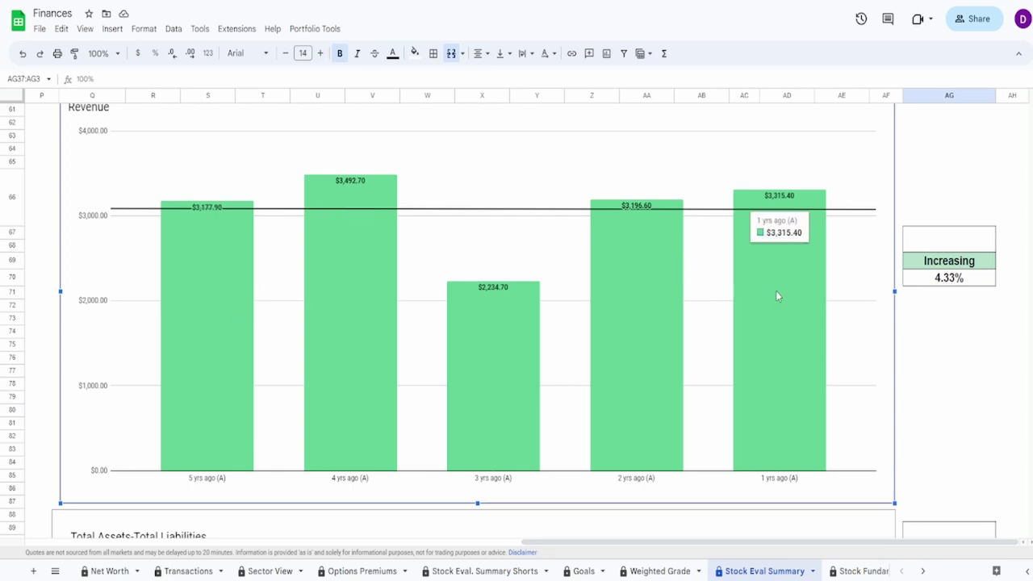
pyautogui.click(941, 282)
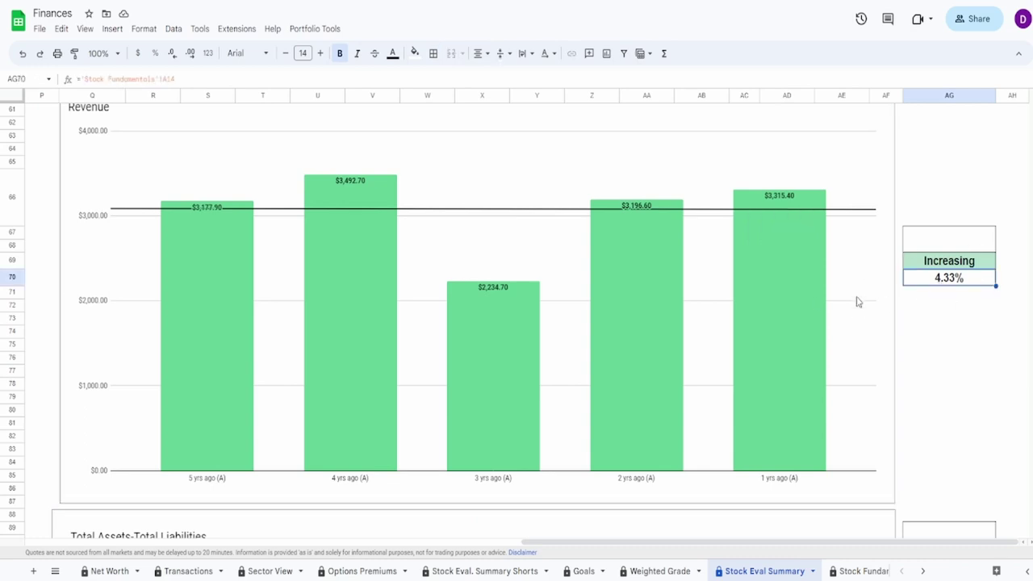
pyautogui.click(178, 362)
pyautogui.moveTo(252, 368)
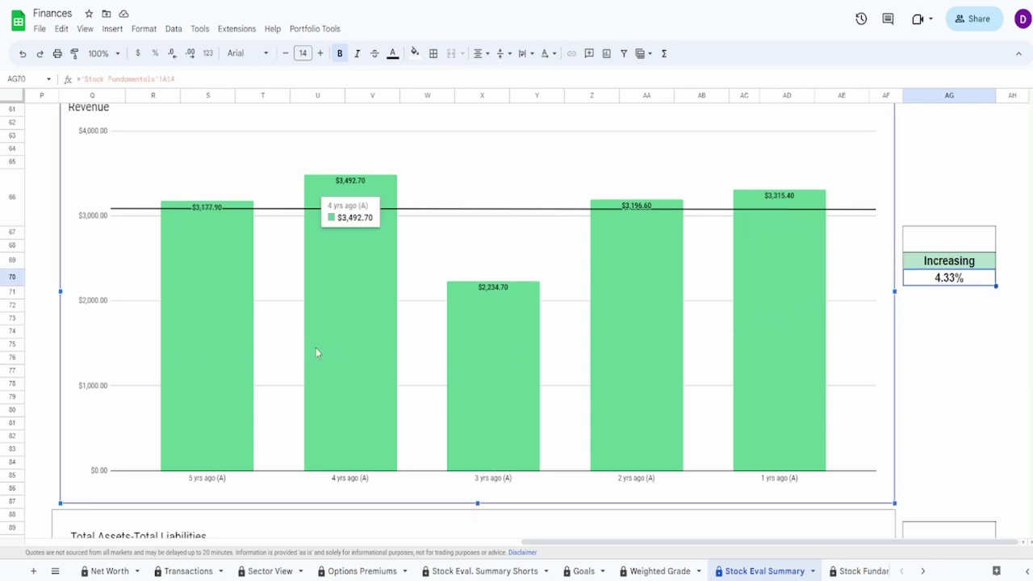
pyautogui.moveTo(488, 388)
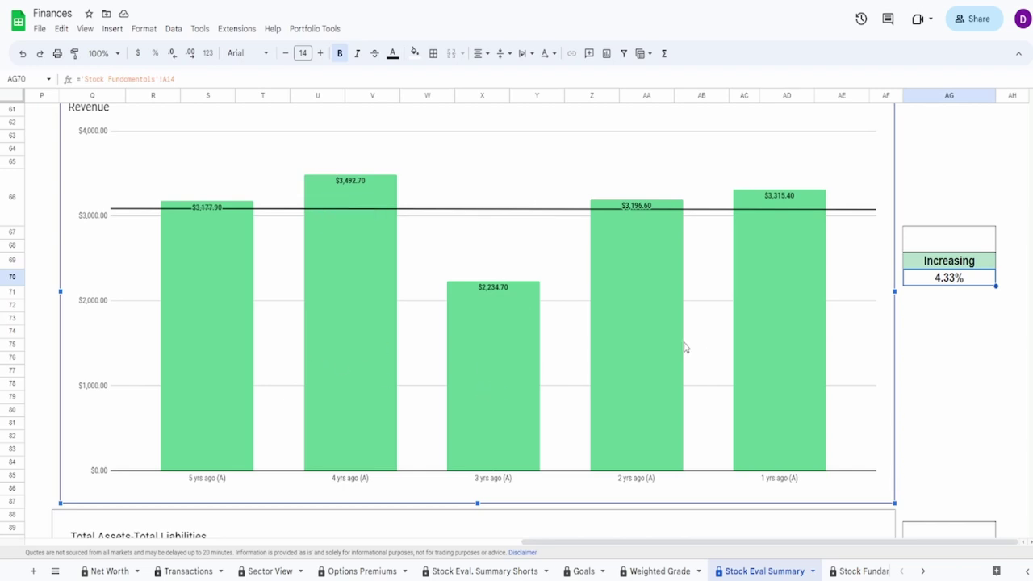
pyautogui.moveTo(595, 376)
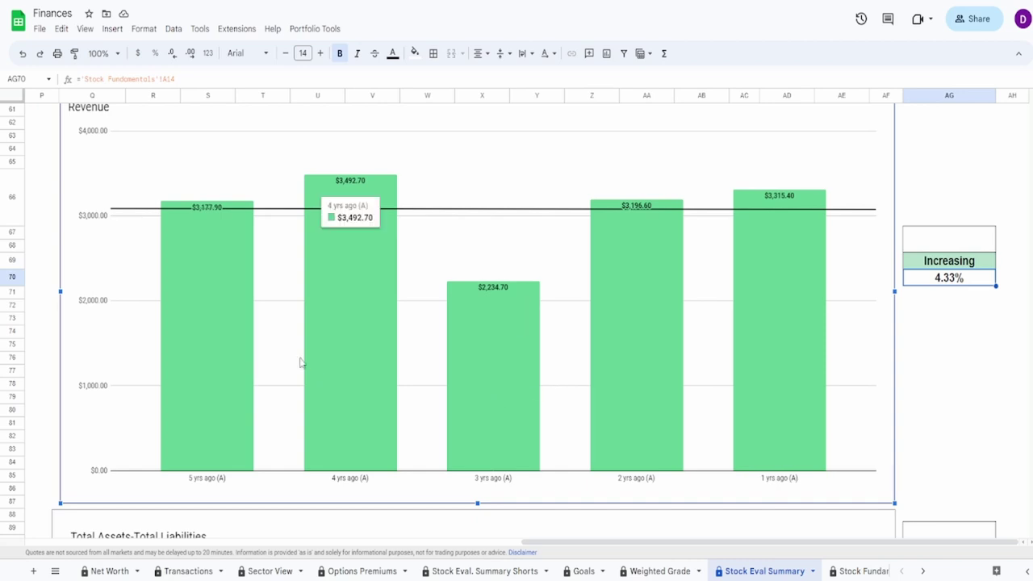
pyautogui.moveTo(337, 328)
pyautogui.moveTo(815, 252)
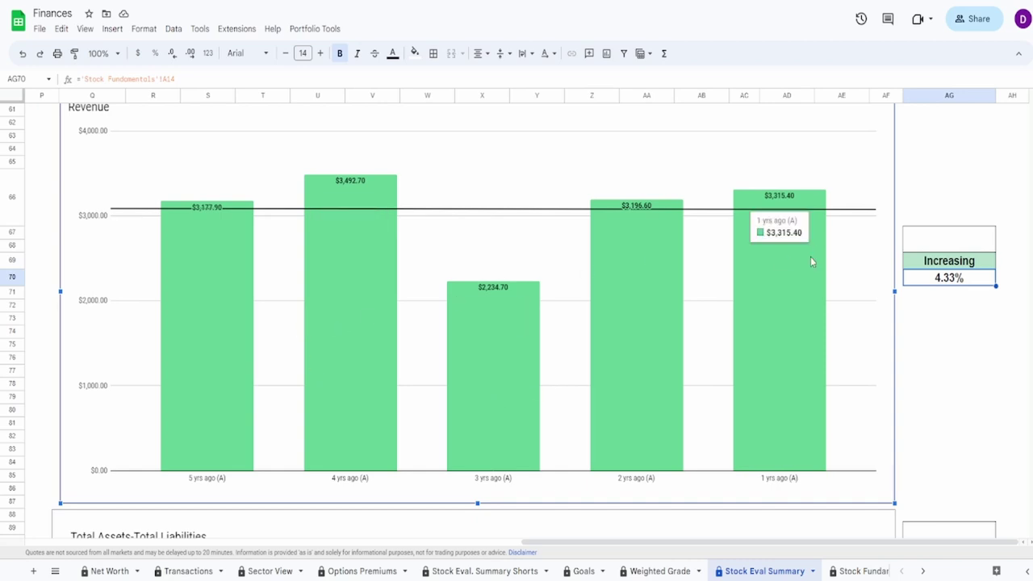
# - Grade Revenue as 85% in the blank cell above its Increasing label
pyautogui.click(940, 240)
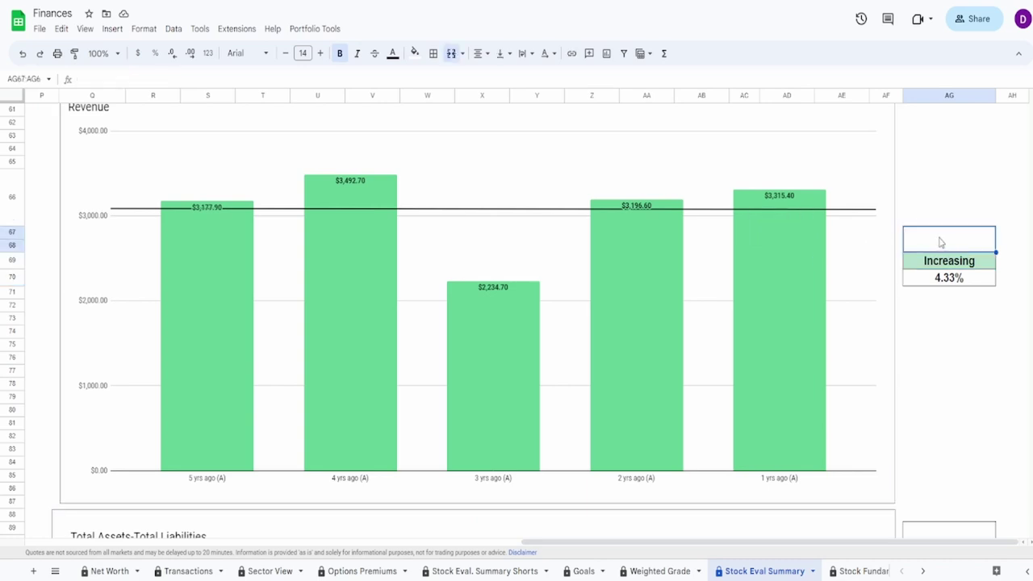
pyautogui.write('85%')
pyautogui.press('Return')
# - Examine the Total Assets-Total Liabilities chart and the average assets, average liabilities and difference cells beside it
pyautogui.scroll(-5, 908, 359)
pyautogui.scroll(-1, 908, 359)
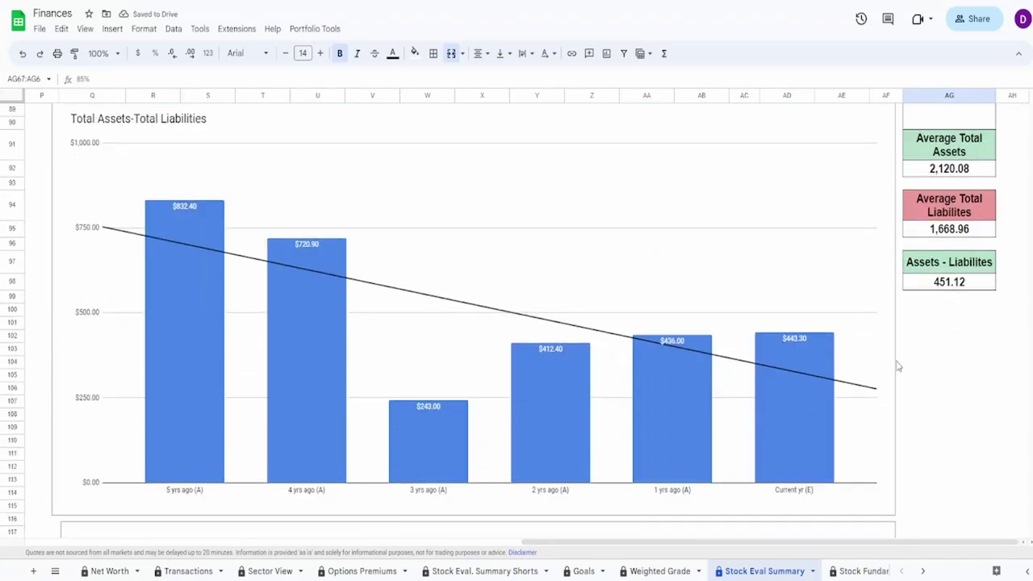
pyautogui.click(724, 278)
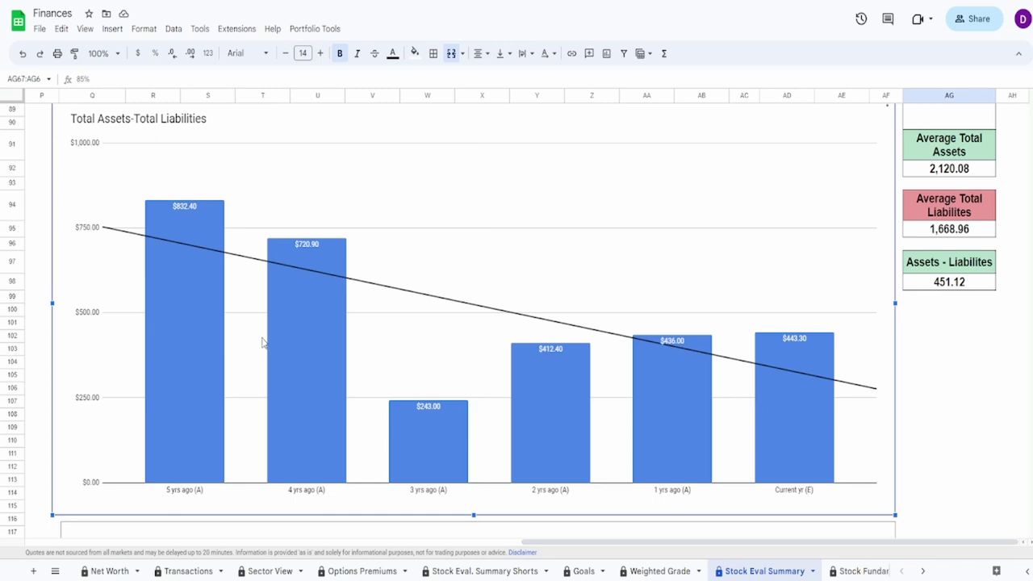
pyautogui.moveTo(442, 428)
pyautogui.moveTo(301, 361)
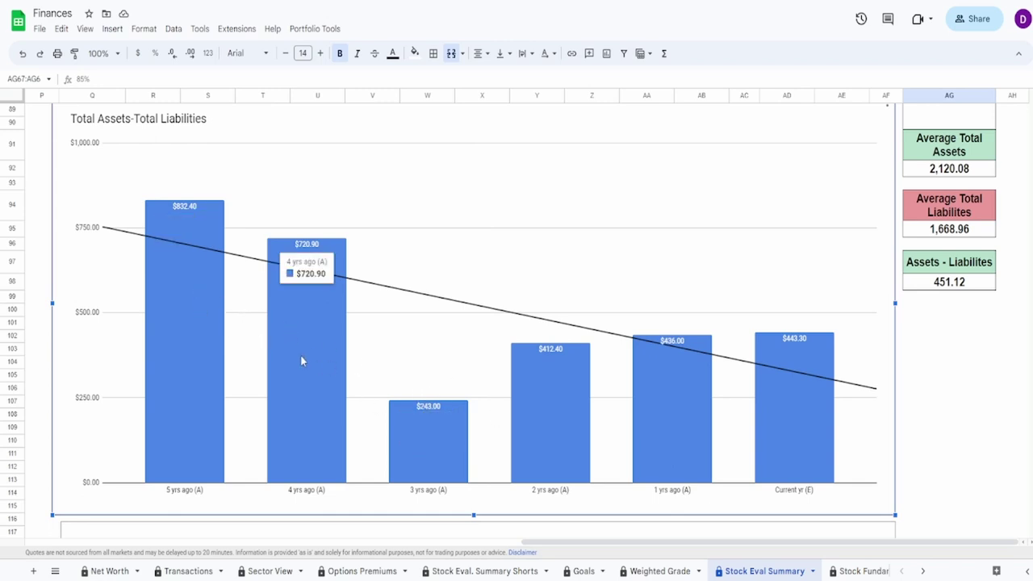
pyautogui.moveTo(422, 452)
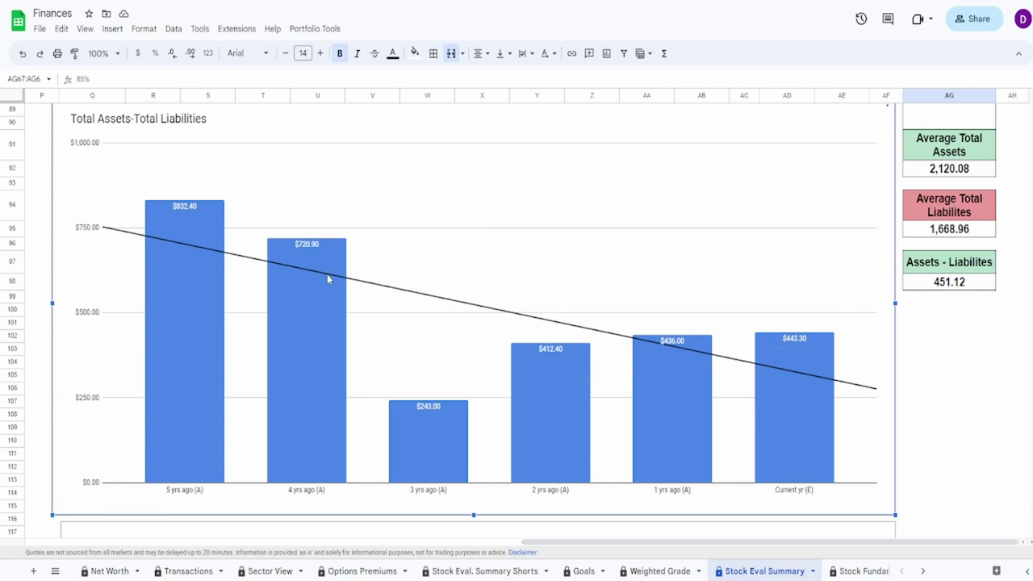
pyautogui.moveTo(214, 289)
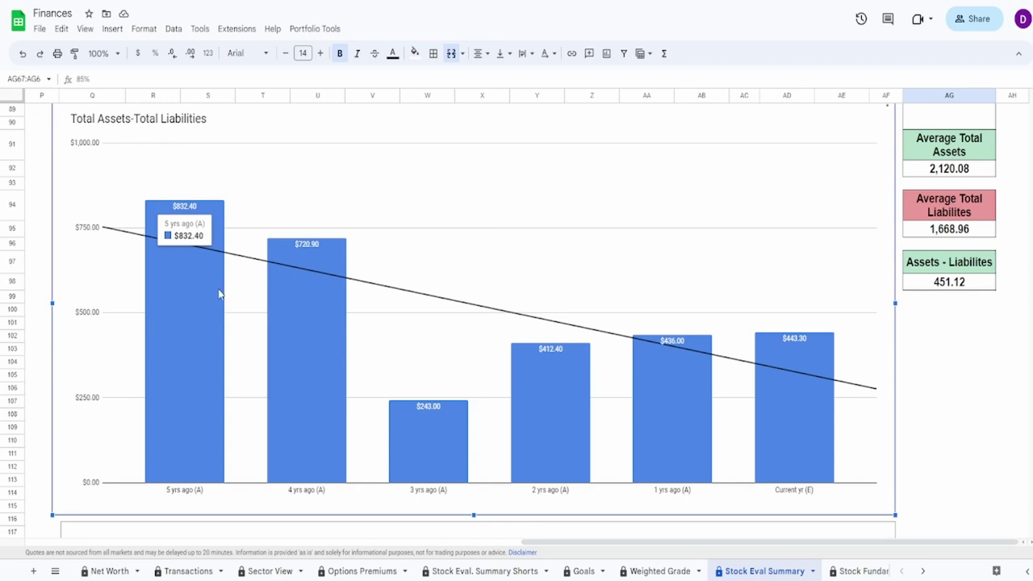
pyautogui.click(949, 171)
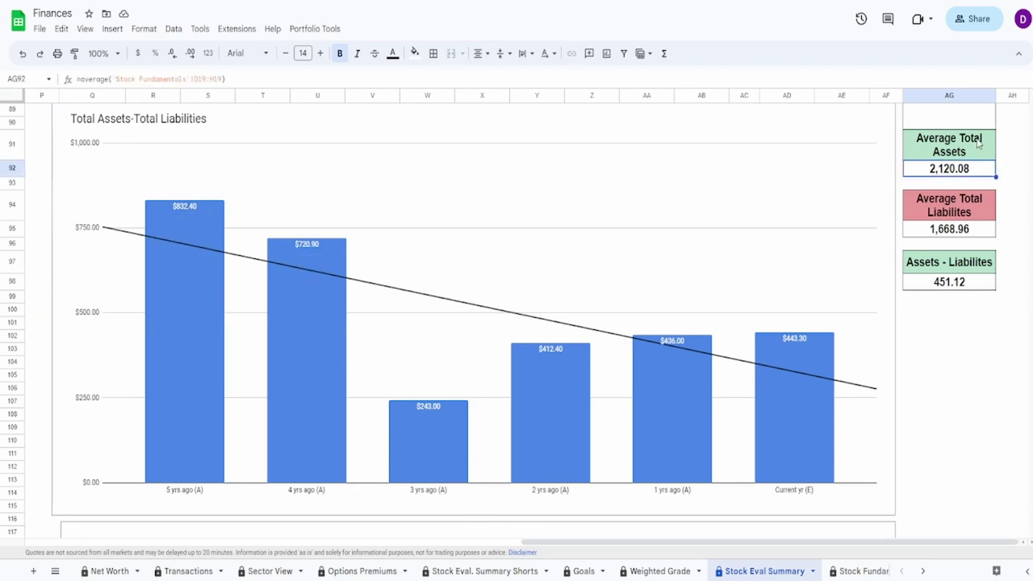
pyautogui.click(947, 235)
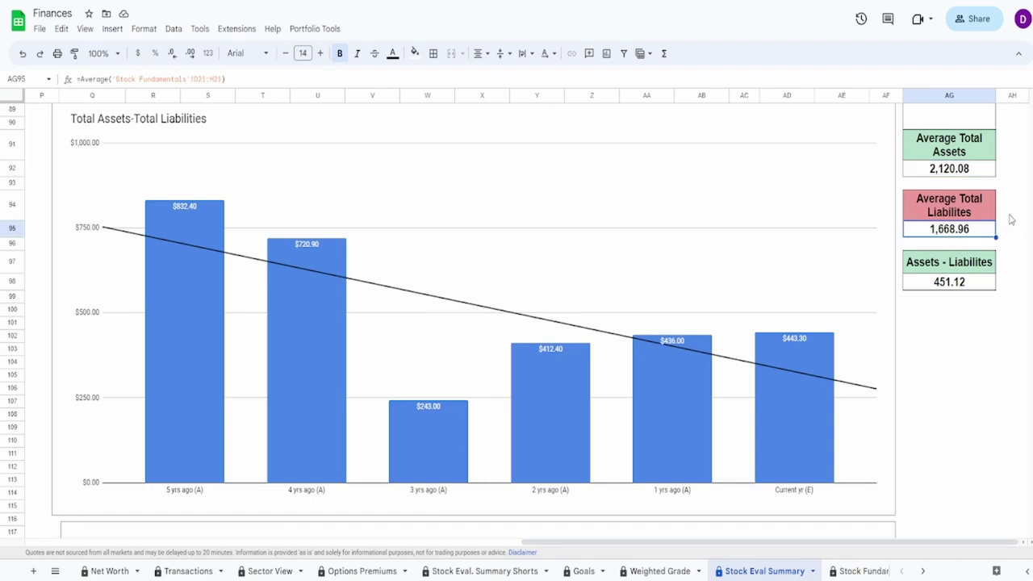
pyautogui.click(948, 284)
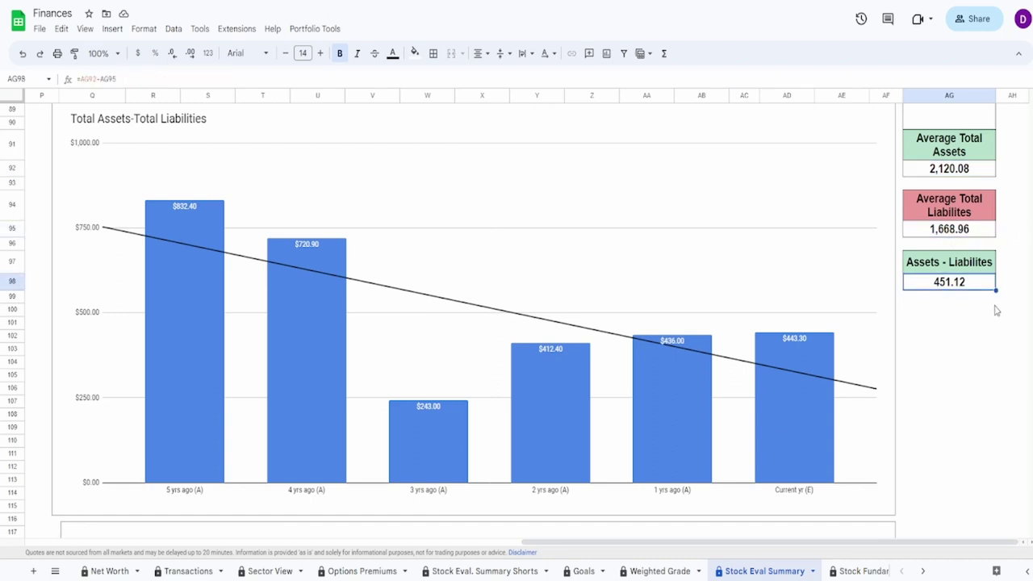
# - Grade Total Assets-Total Liabilities as 55% in the blank cell above Average Total Assets
pyautogui.click(942, 118)
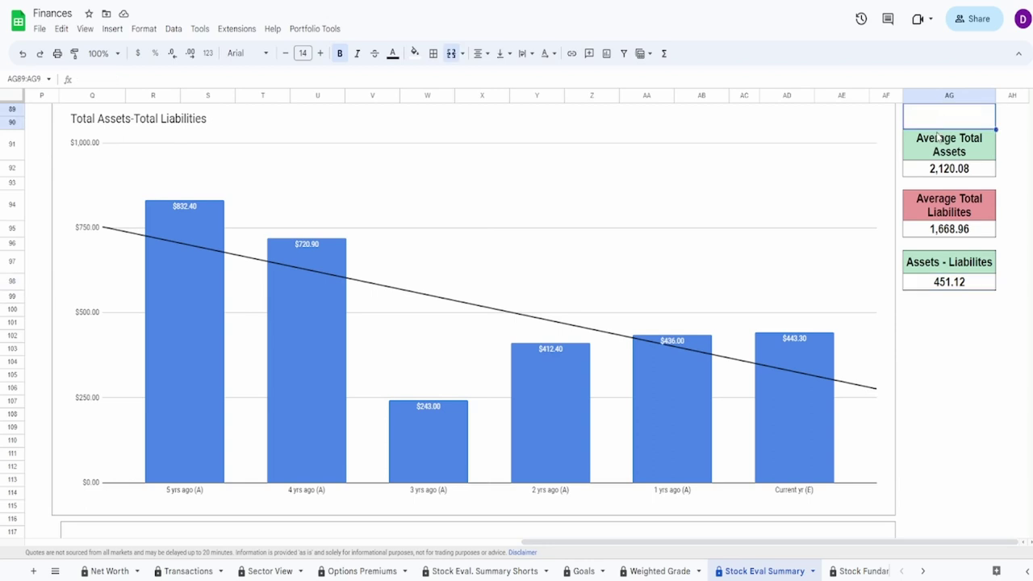
pyautogui.write('55%')
pyautogui.press('Return')
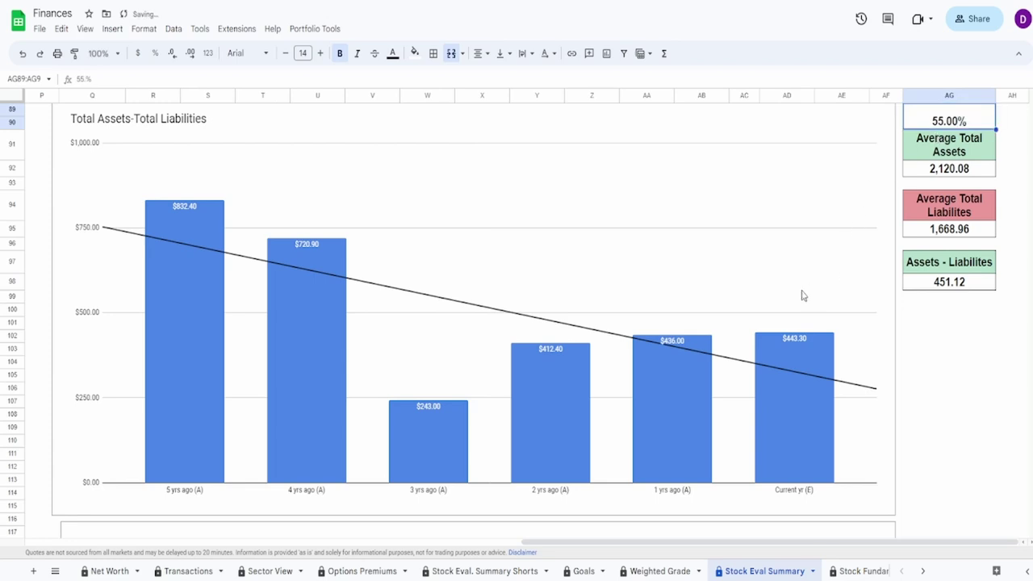
# - Examine the Cashflow-Total Liabilities chart across the five years and the Average Cashflow-Average Total Liabilities cell beside it
pyautogui.scroll(-5, 807, 286)
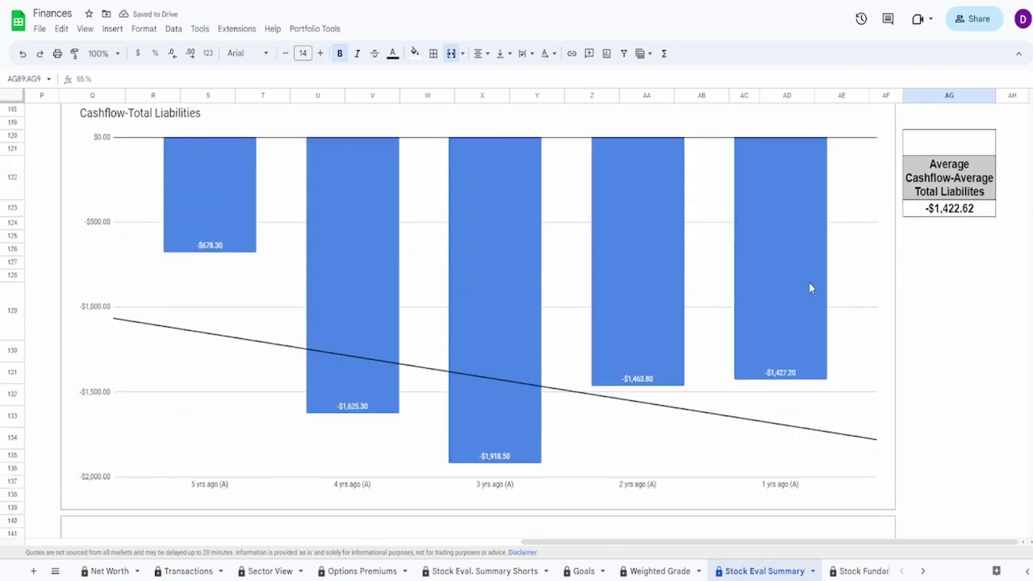
pyautogui.click(750, 420)
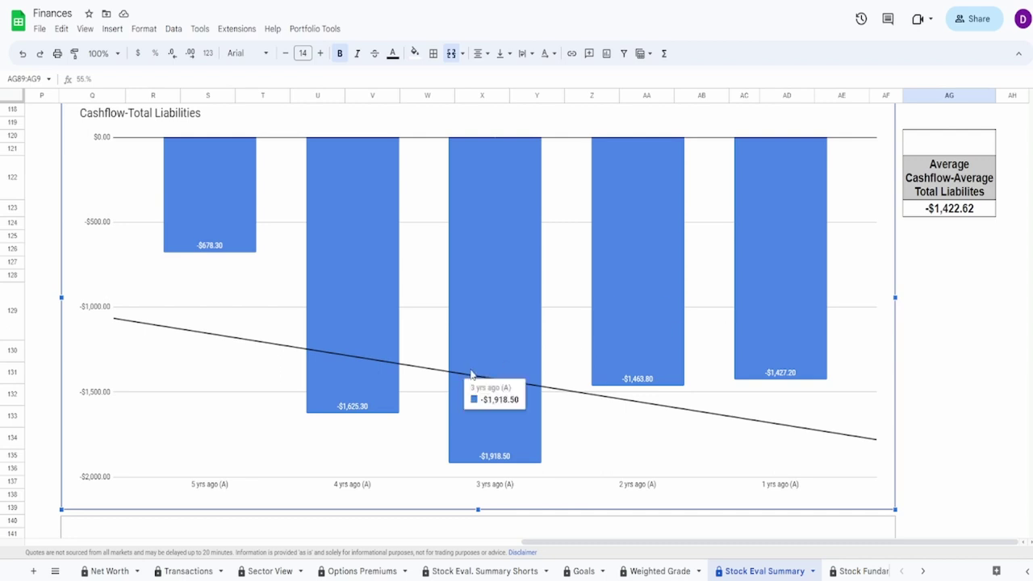
pyautogui.moveTo(624, 345)
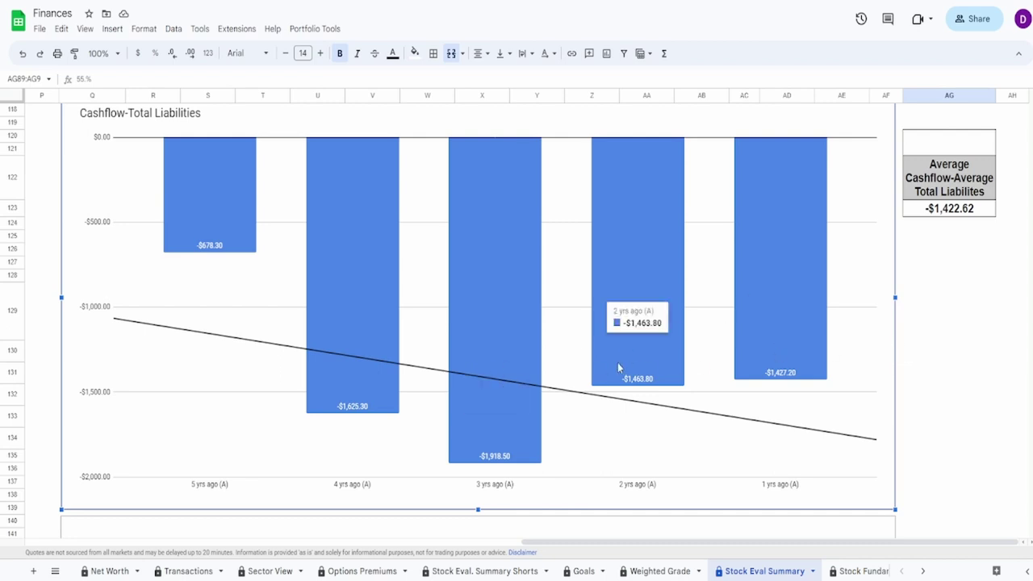
pyautogui.moveTo(823, 351)
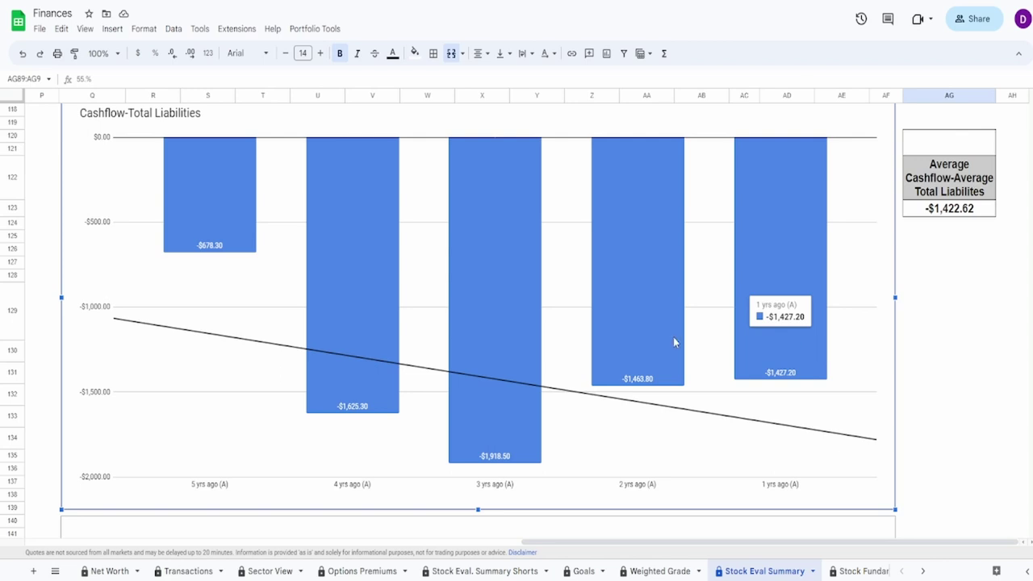
pyautogui.moveTo(347, 327)
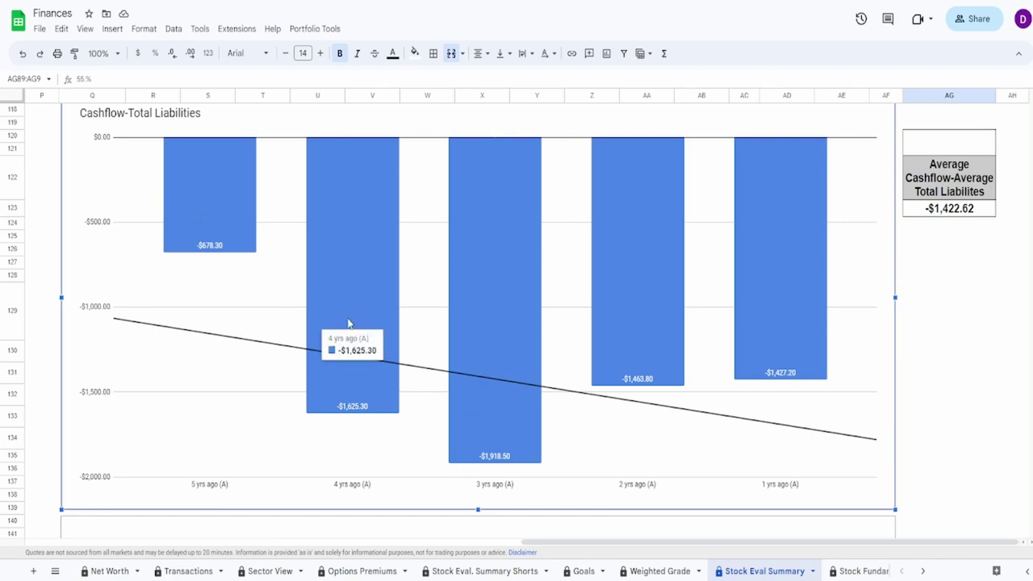
pyautogui.moveTo(842, 265)
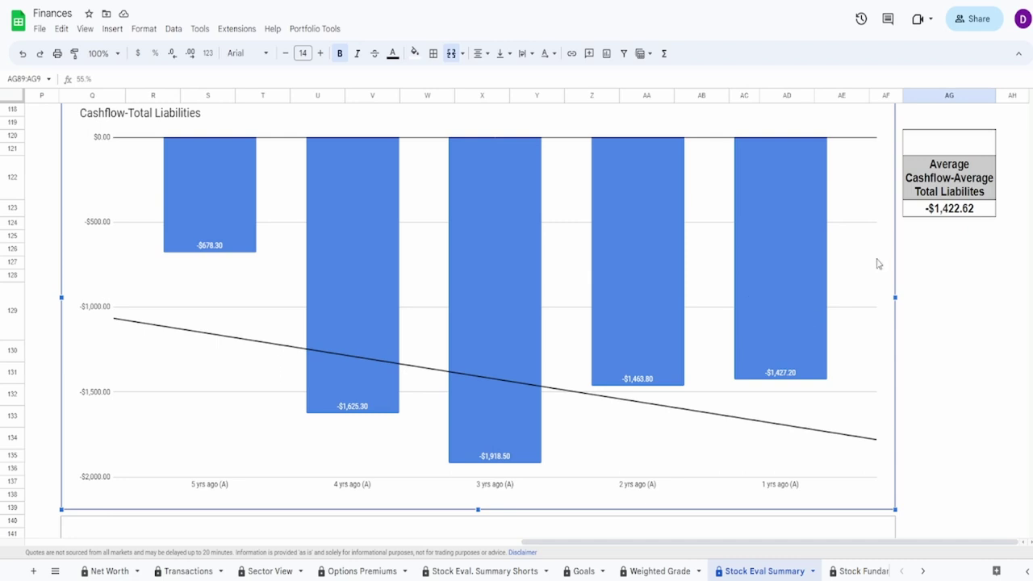
pyautogui.click(950, 210)
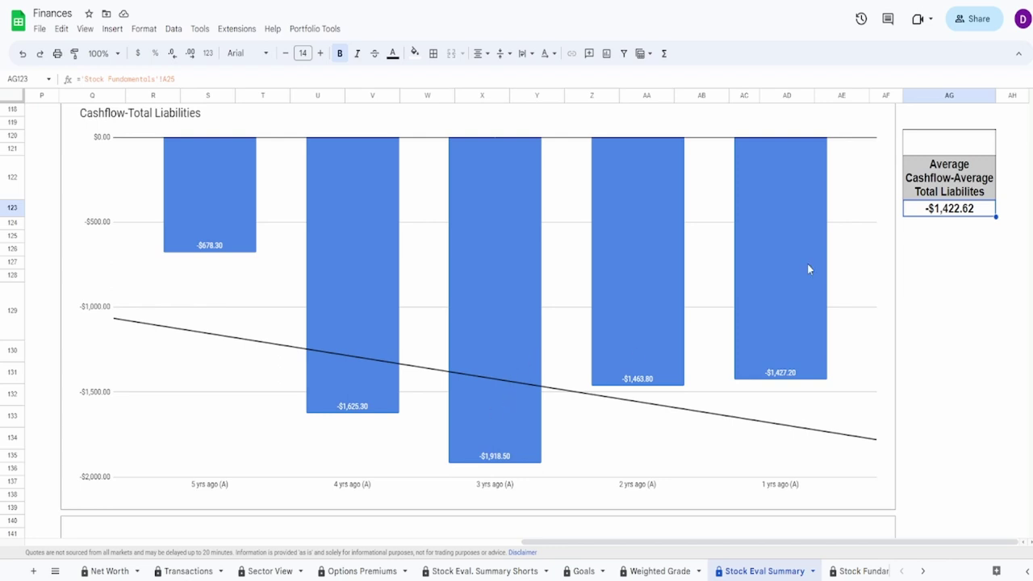
# - Grade Cashflow-Total Liabilities as 60% in the blank cell above the Average Cashflow-Average Total Liabilities label
pyautogui.click(929, 146)
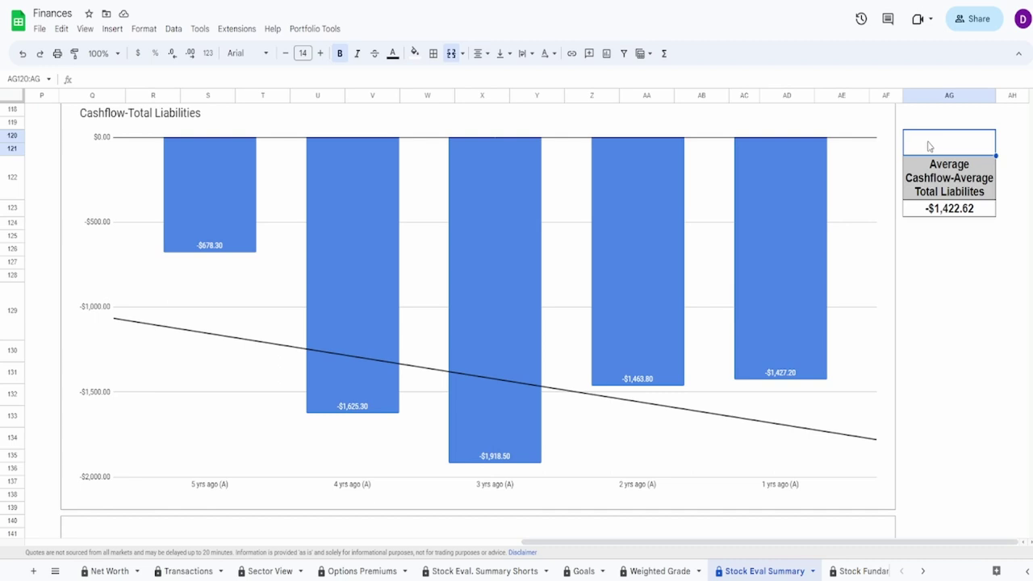
pyautogui.write('60%')
pyautogui.press('Return')
# - Examine the Shares Outstanding chart, comparing the earliest and current years with the 5 Yr percentage change cell
pyautogui.scroll(-5, 906, 202)
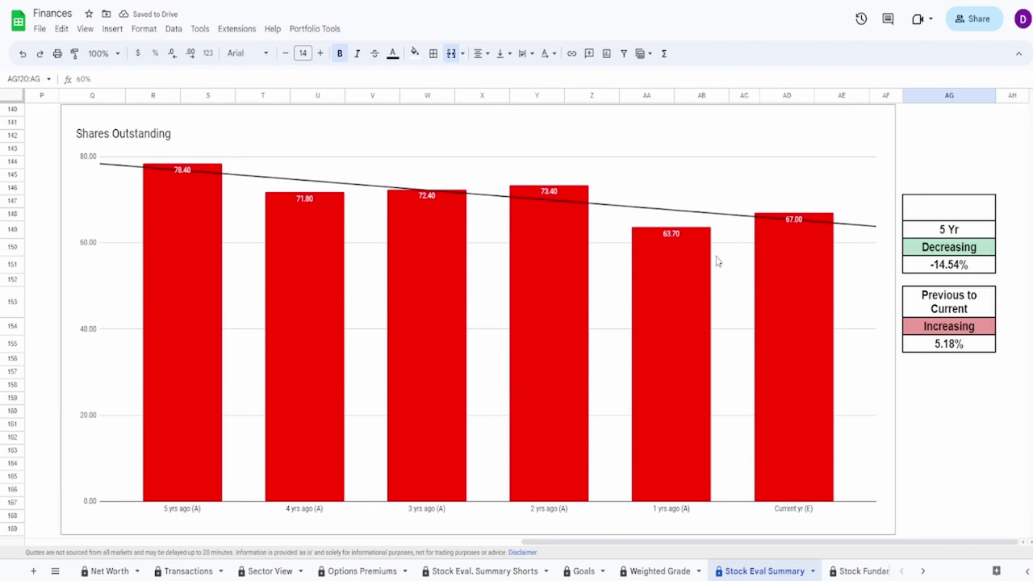
pyautogui.click(346, 191)
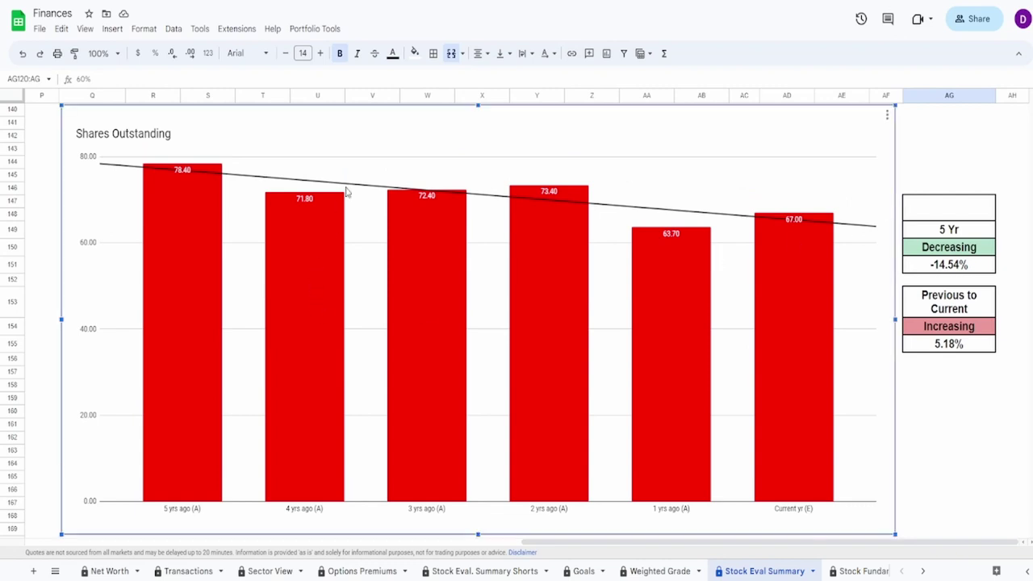
pyautogui.moveTo(168, 228)
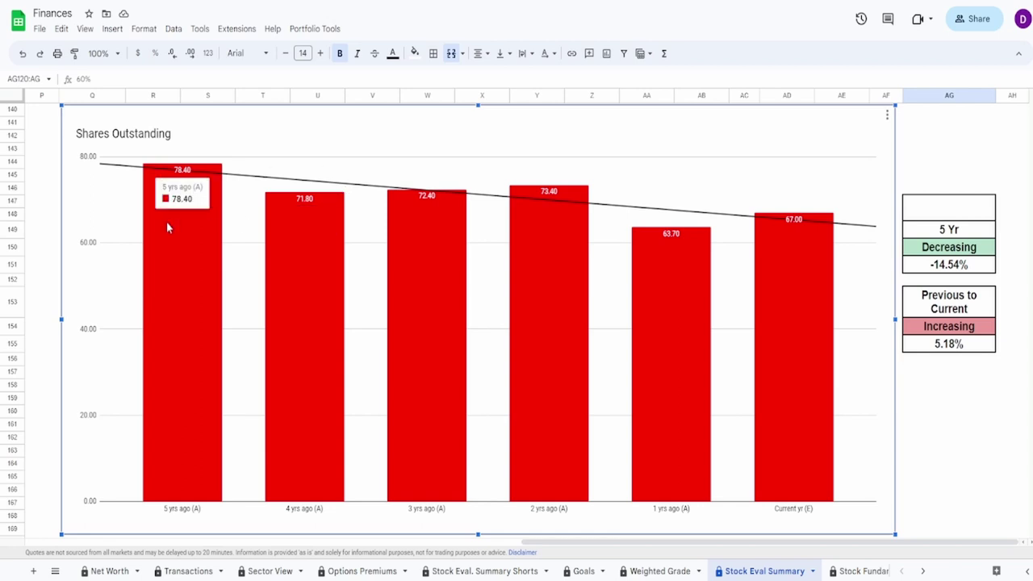
pyautogui.moveTo(817, 345)
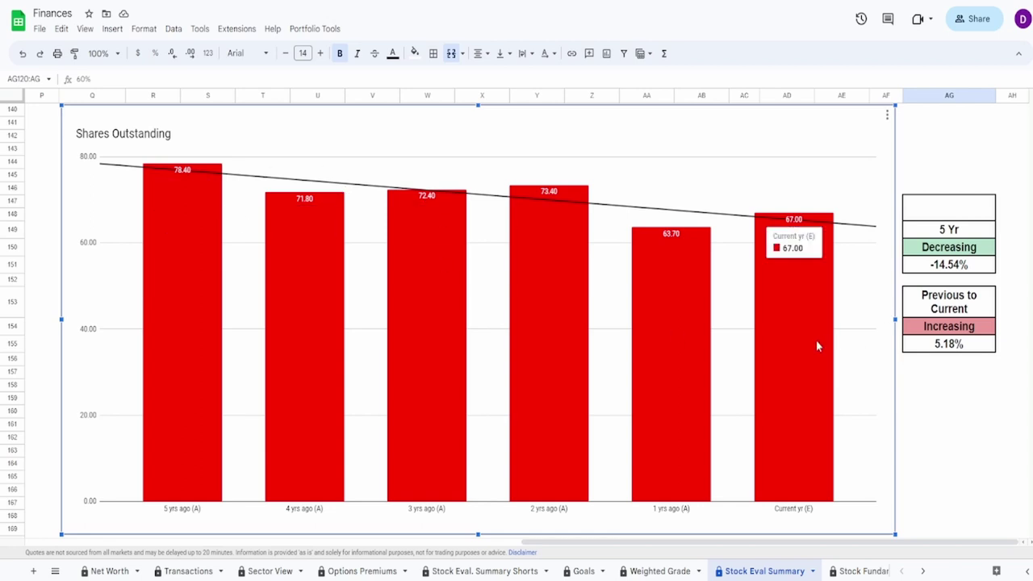
pyautogui.click(930, 270)
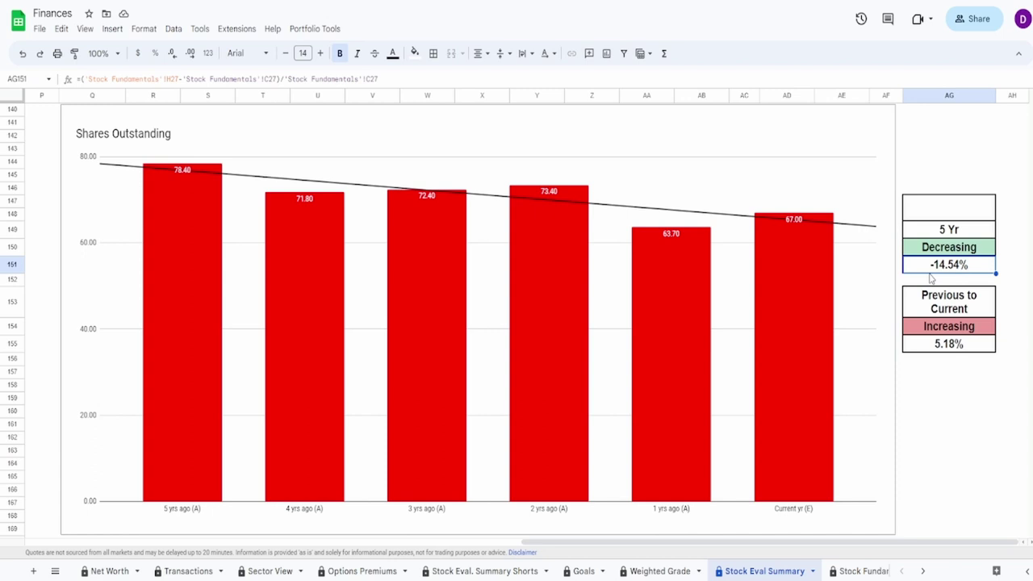
# - Check the Previous to Current change in shares outstanding and compare the chart's bars year by year
pyautogui.click(922, 345)
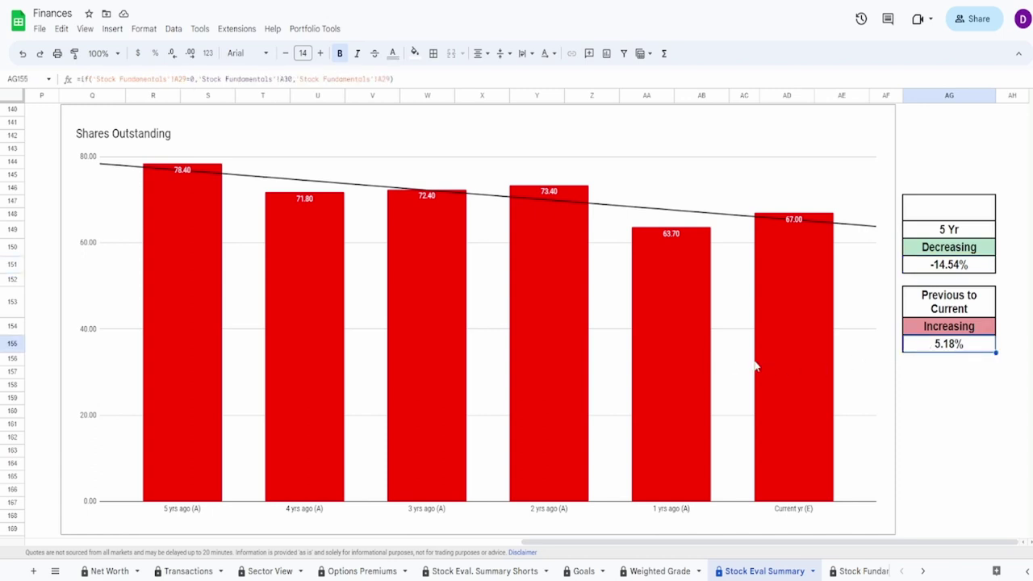
pyautogui.click(703, 361)
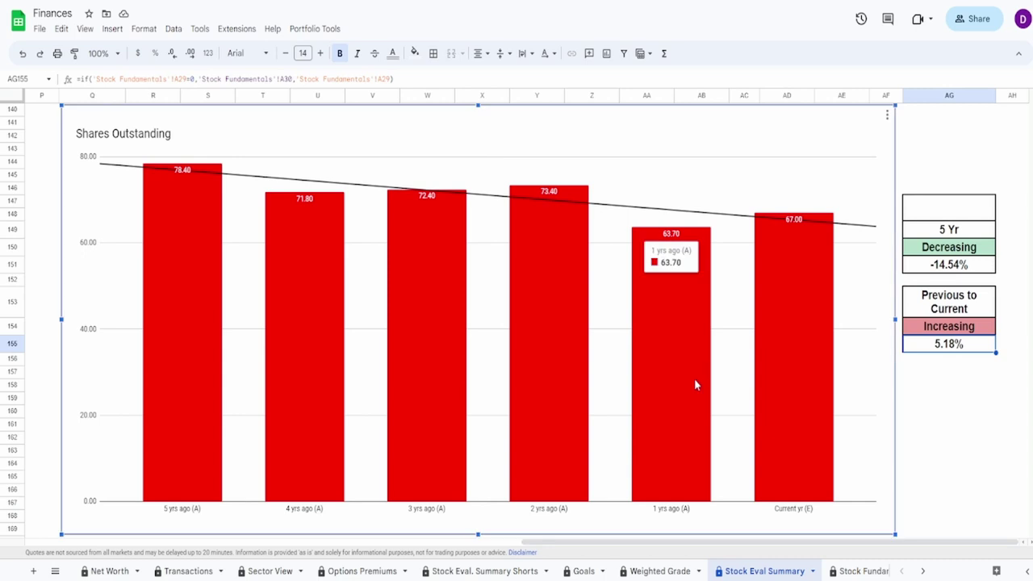
pyautogui.moveTo(767, 357)
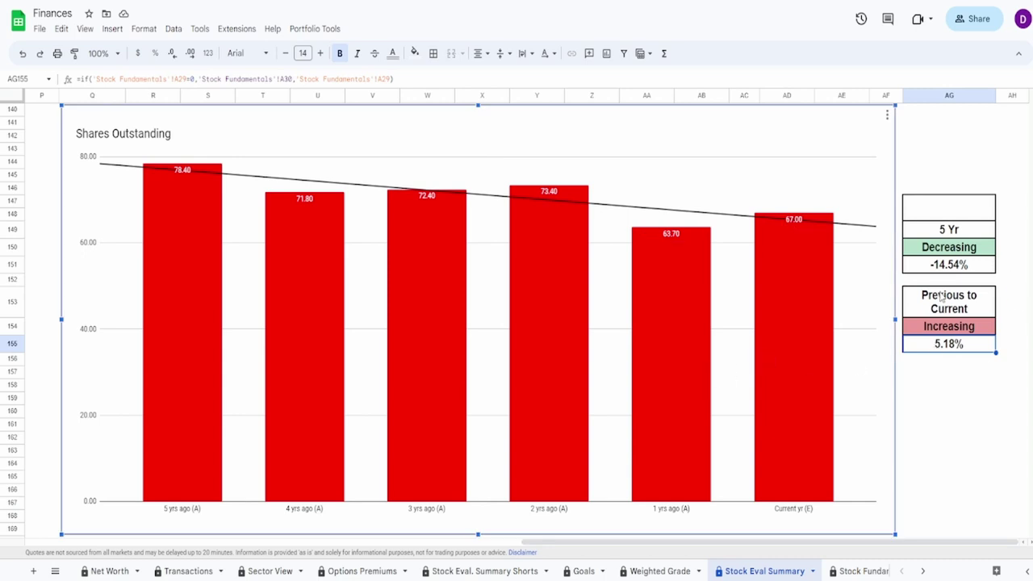
pyautogui.moveTo(319, 290)
pyautogui.moveTo(393, 316)
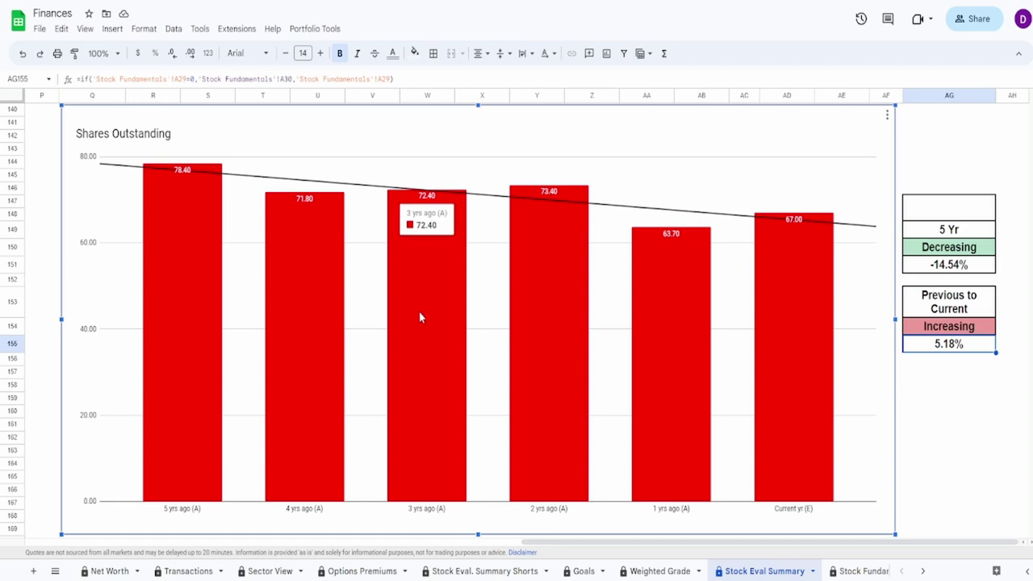
pyautogui.moveTo(546, 314)
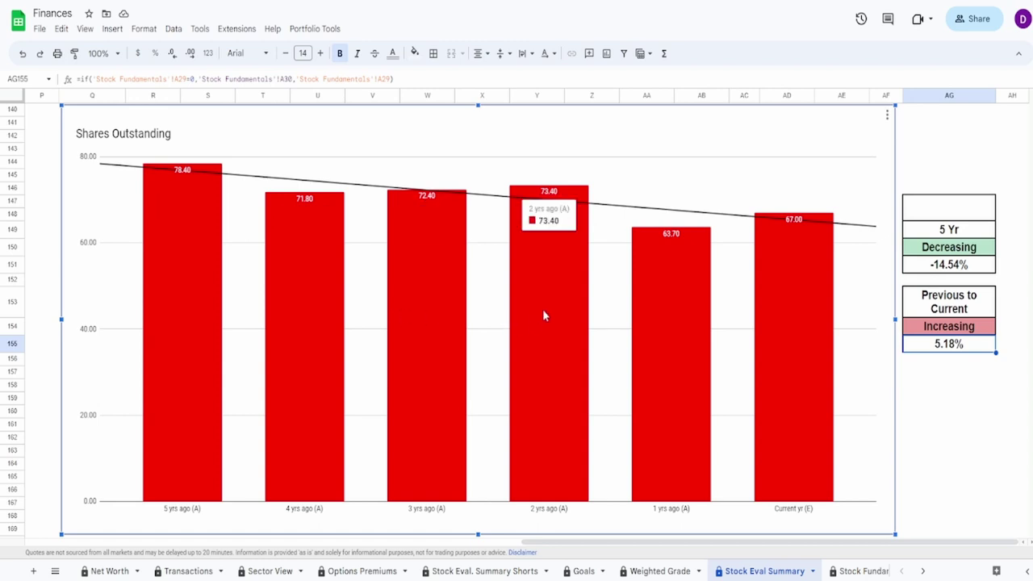
pyautogui.moveTo(642, 384)
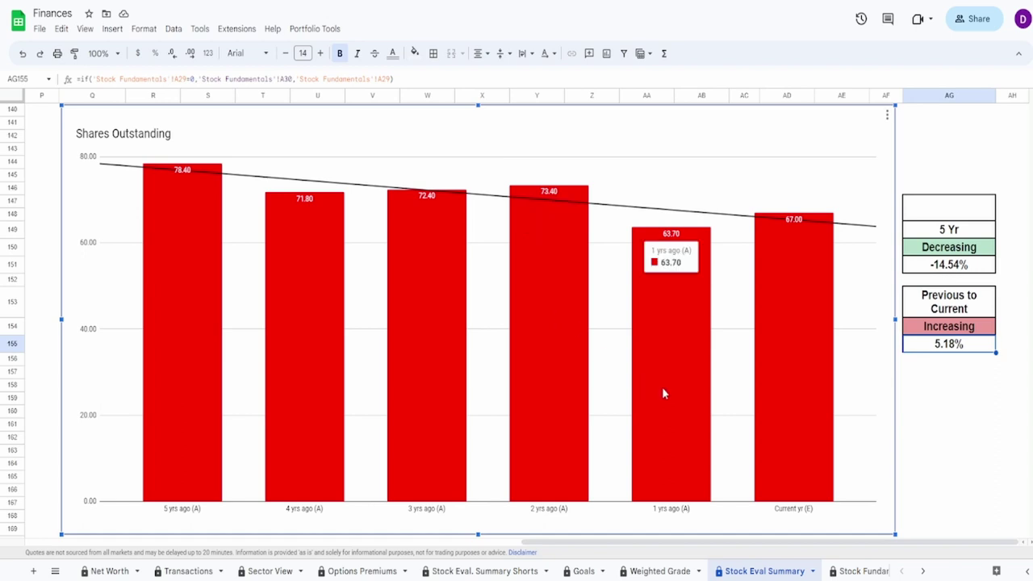
pyautogui.moveTo(773, 327)
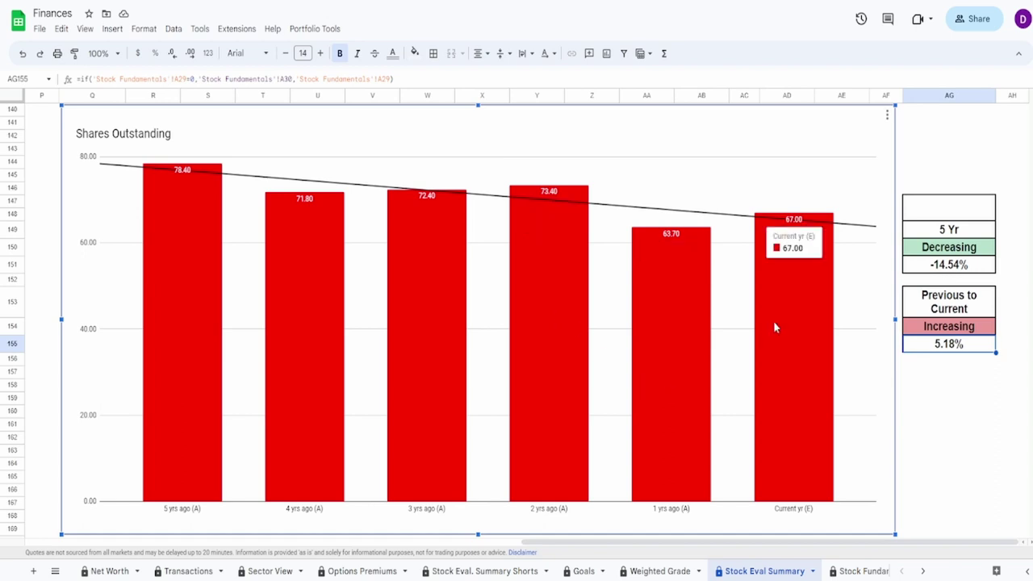
# - Grade Shares Outstanding as 70% in the blank cell above its 5 Yr label
pyautogui.click(946, 210)
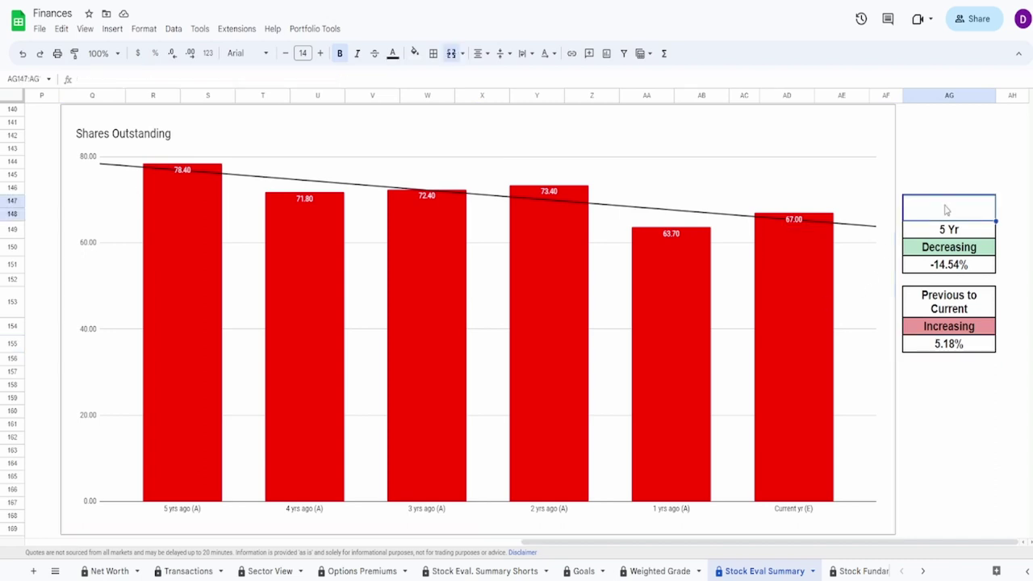
pyautogui.write('70')
pyautogui.press('Return')
# - Examine the Cash and Equivalent chart's current-year bar and the Average Cash cell beside it
pyautogui.scroll(-8, 309, 290)
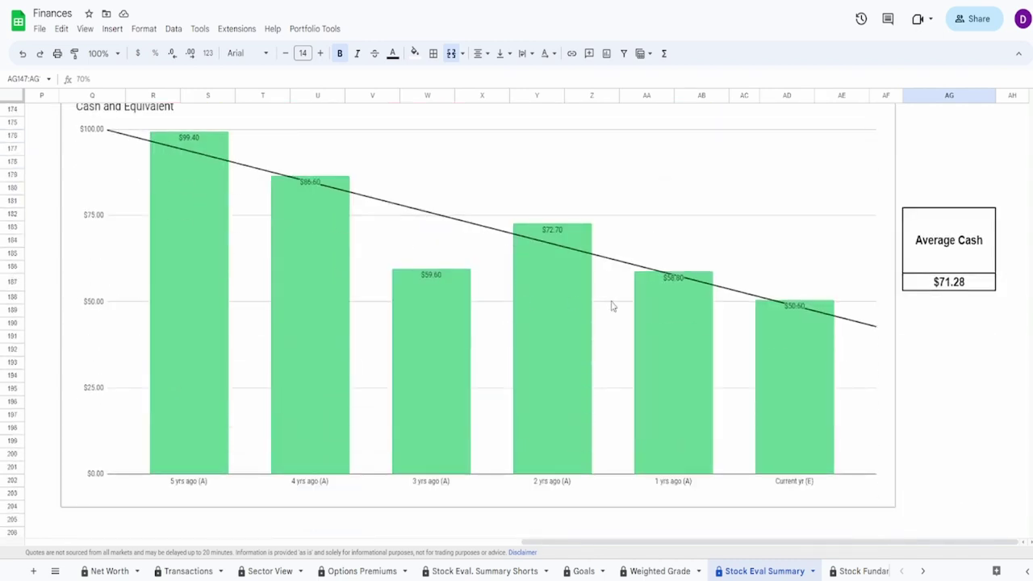
pyautogui.scroll(-1, 622, 330)
pyautogui.click(802, 368)
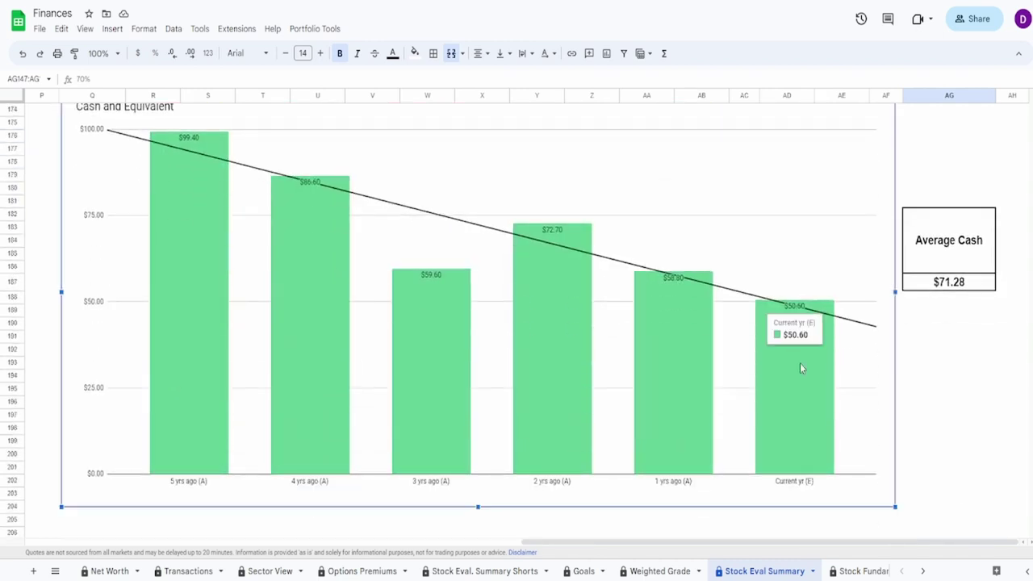
pyautogui.click(941, 284)
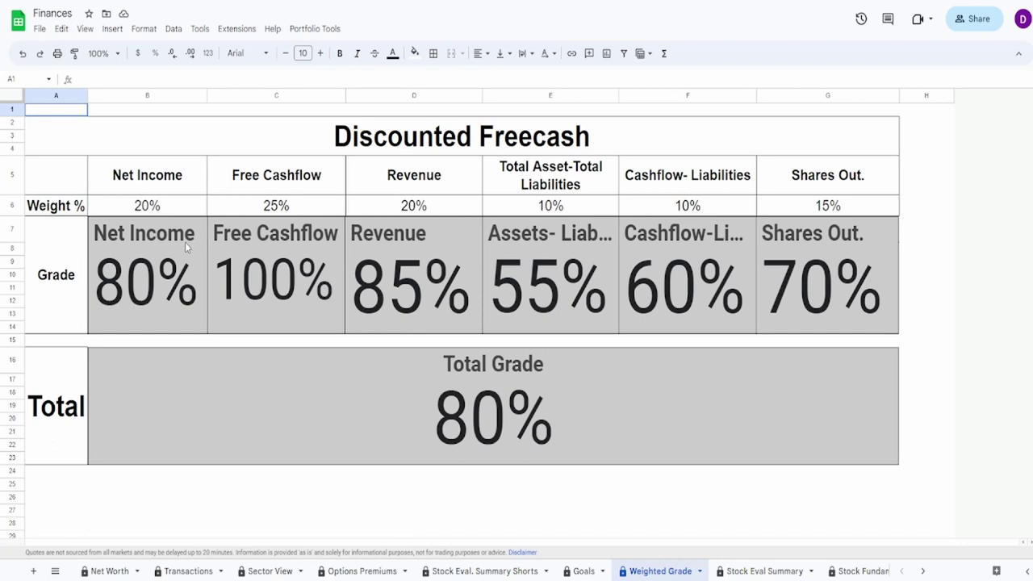
# - Review each category's grade and the Total Grade on the Weighted Grade sheet, rechecking the two liabilities-based grades
pyautogui.click(155, 277)
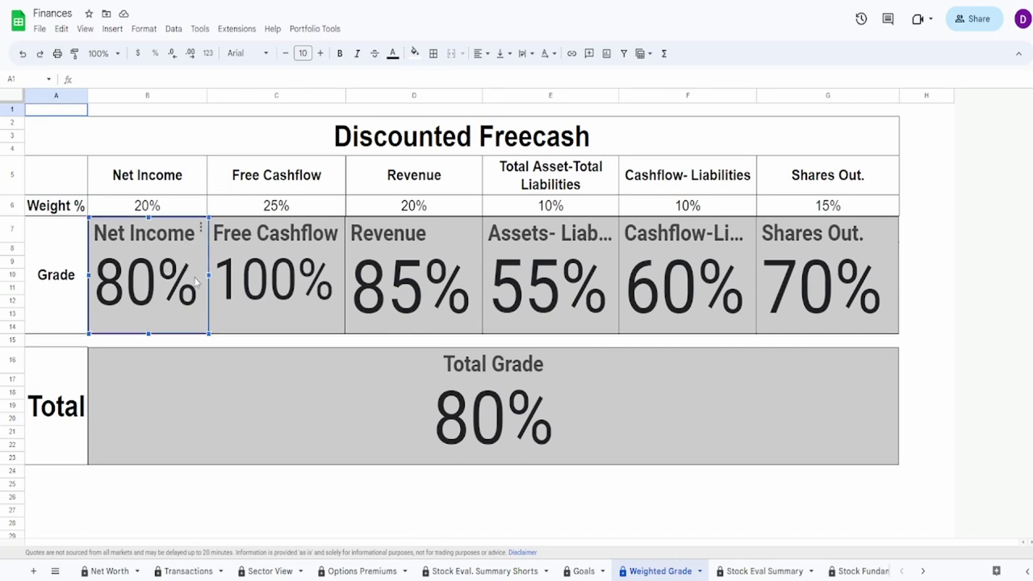
pyautogui.click(271, 276)
pyautogui.click(367, 292)
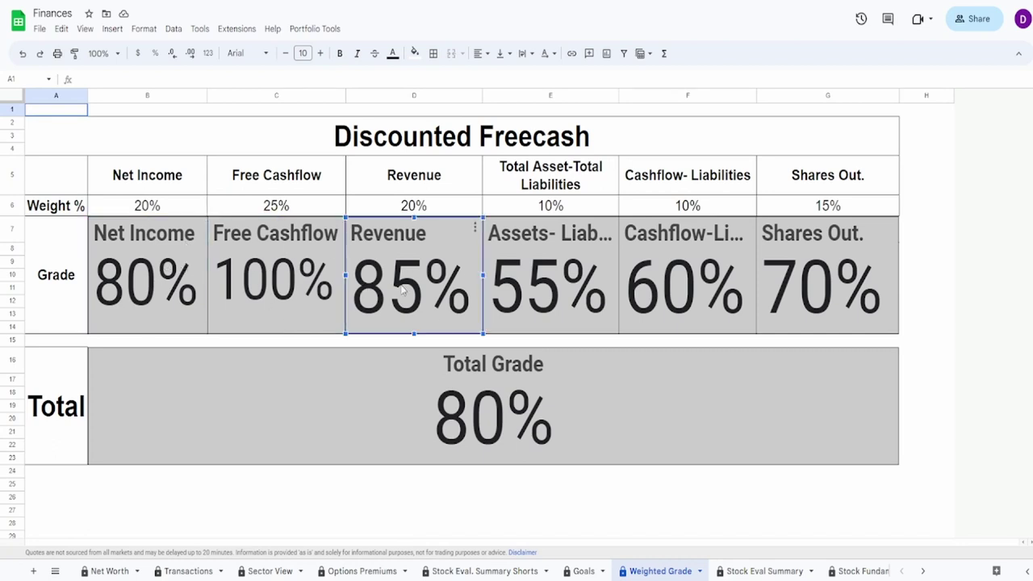
pyautogui.click(543, 301)
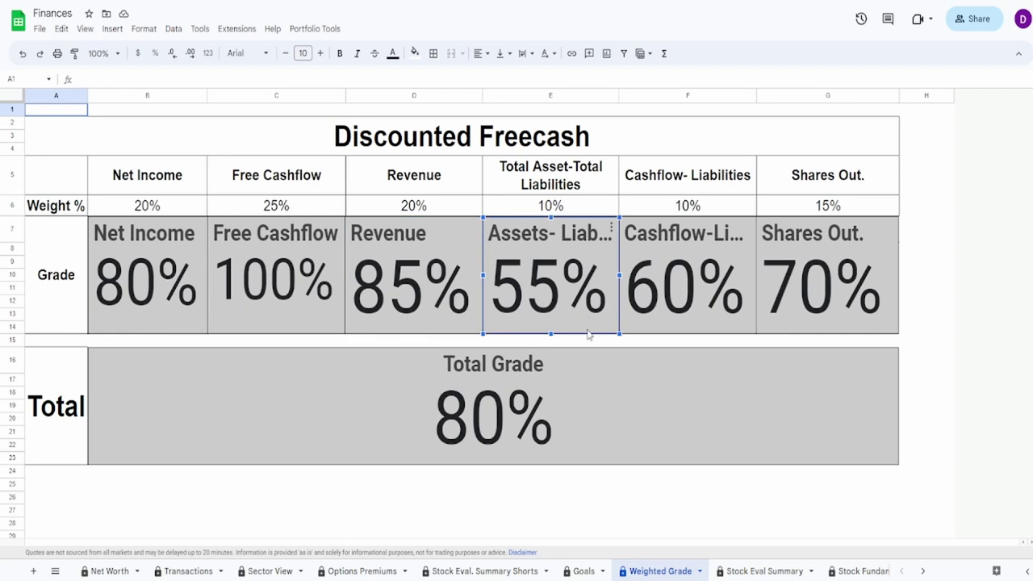
pyautogui.click(710, 282)
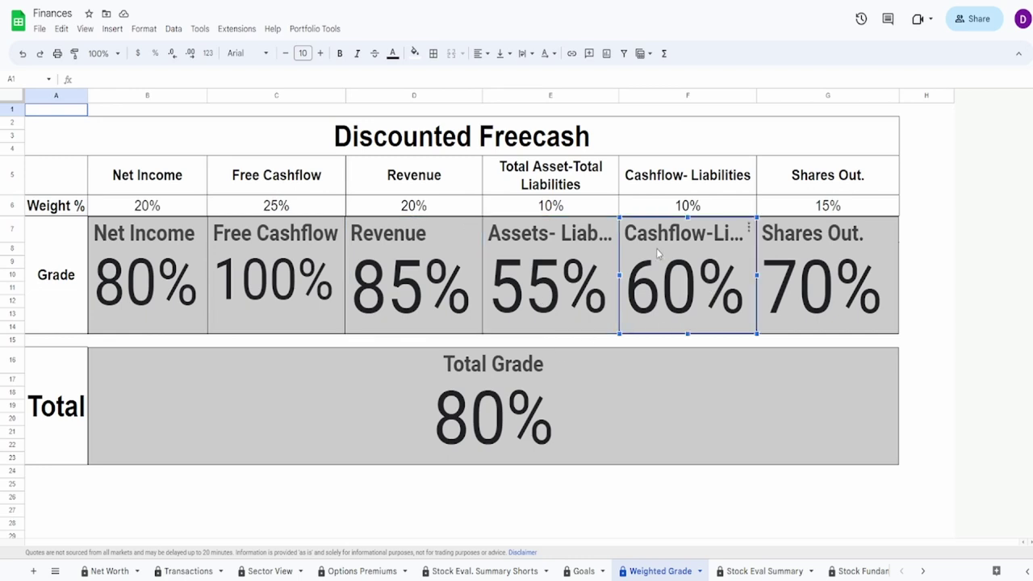
pyautogui.click(798, 284)
pyautogui.click(428, 428)
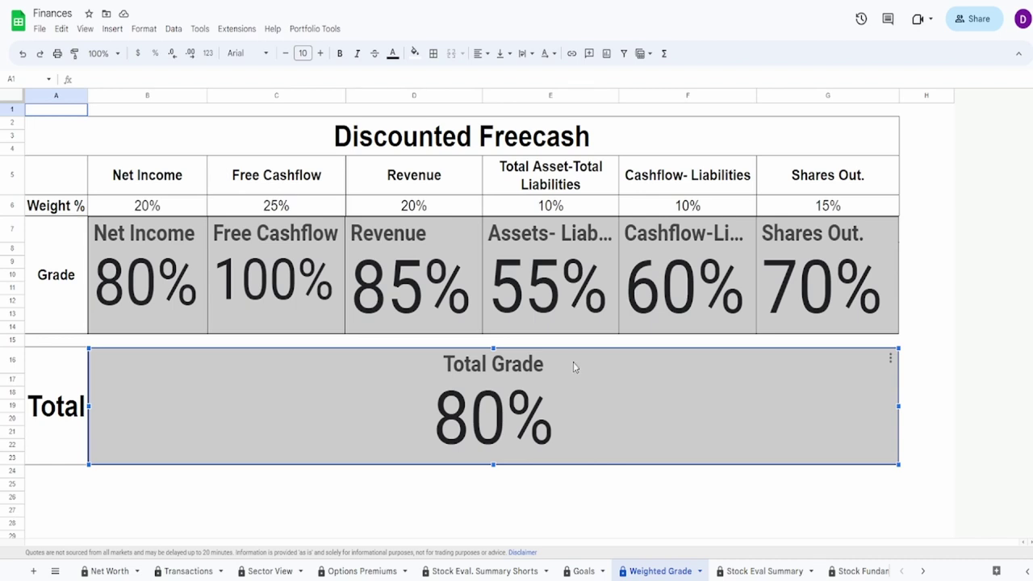
pyautogui.click(714, 292)
pyautogui.click(506, 260)
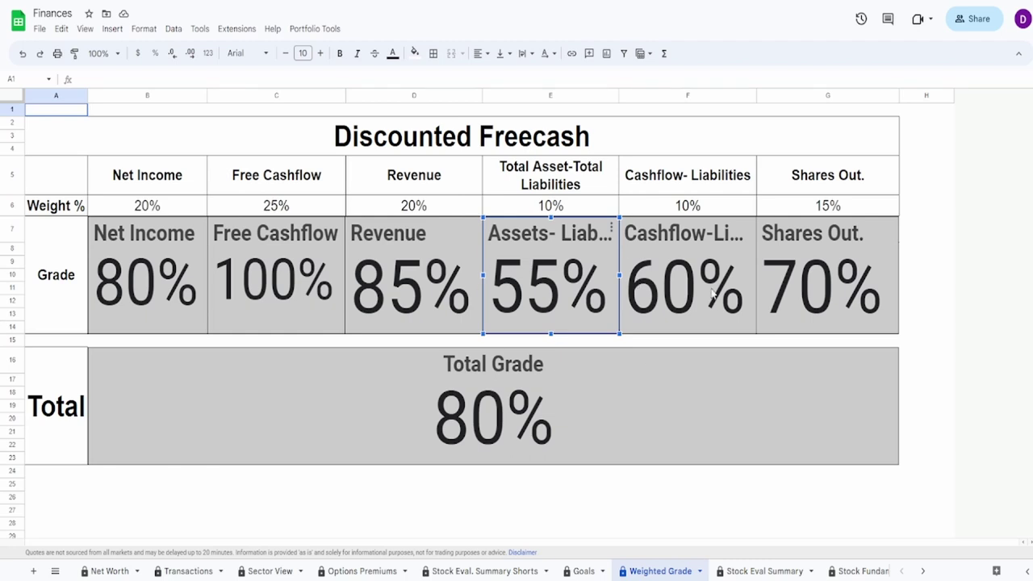
pyautogui.click(561, 433)
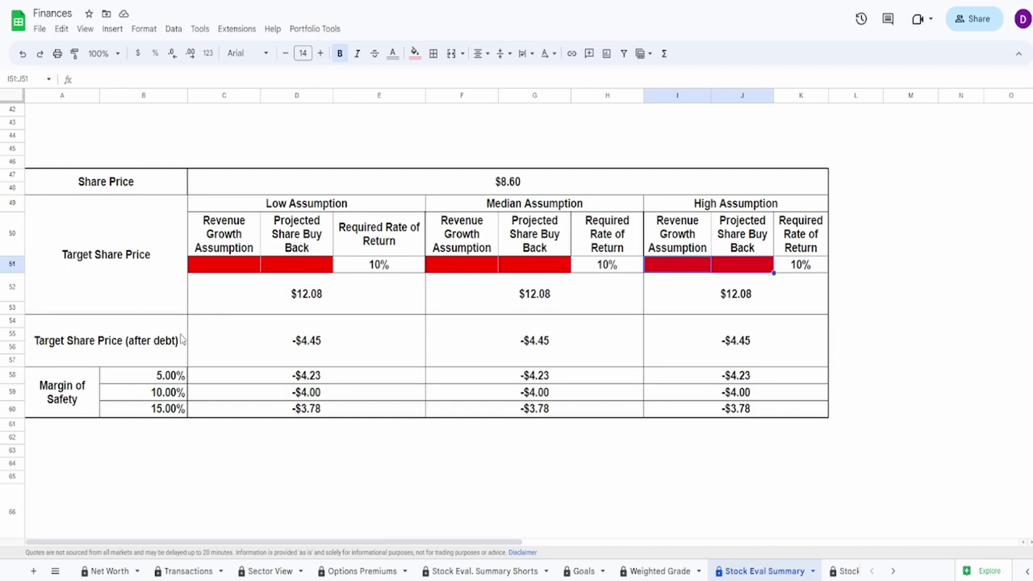
# - Examine the target share prices before and after debt and the margin of safety rows on the Stock Eval Summary sheet
pyautogui.click(257, 298)
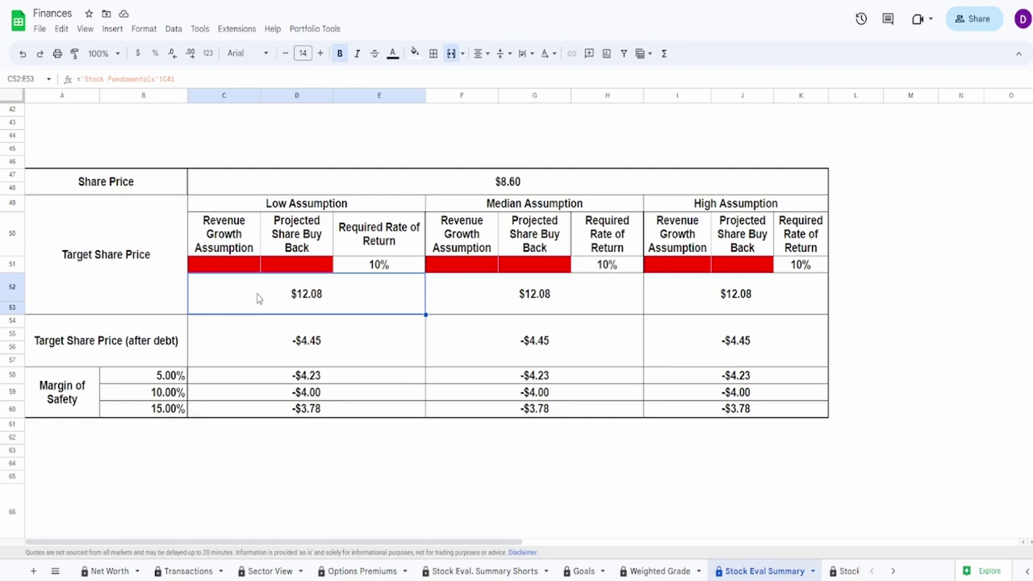
pyautogui.moveTo(256, 355); pyautogui.dragTo(623, 413)
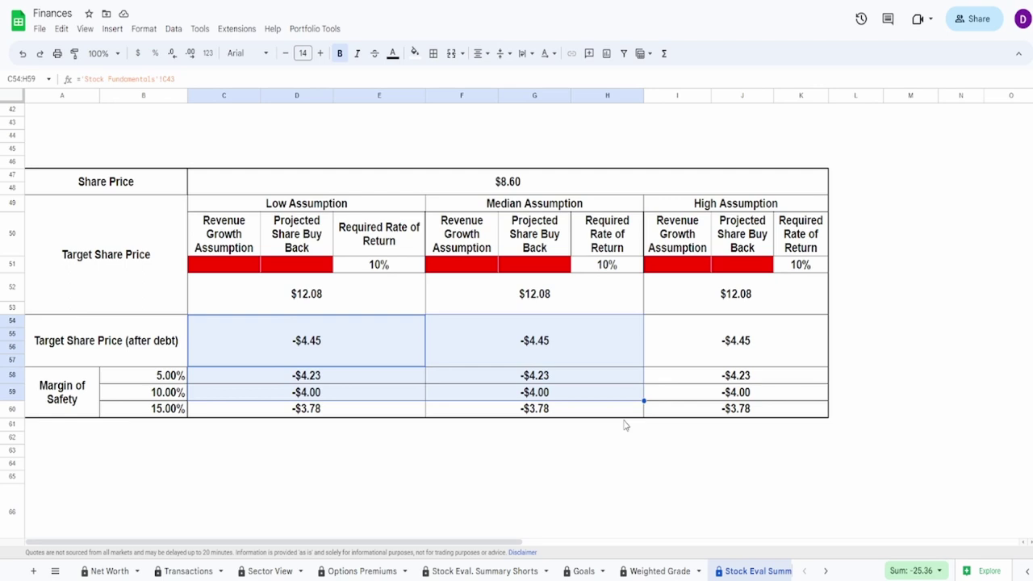
pyautogui.click(363, 300)
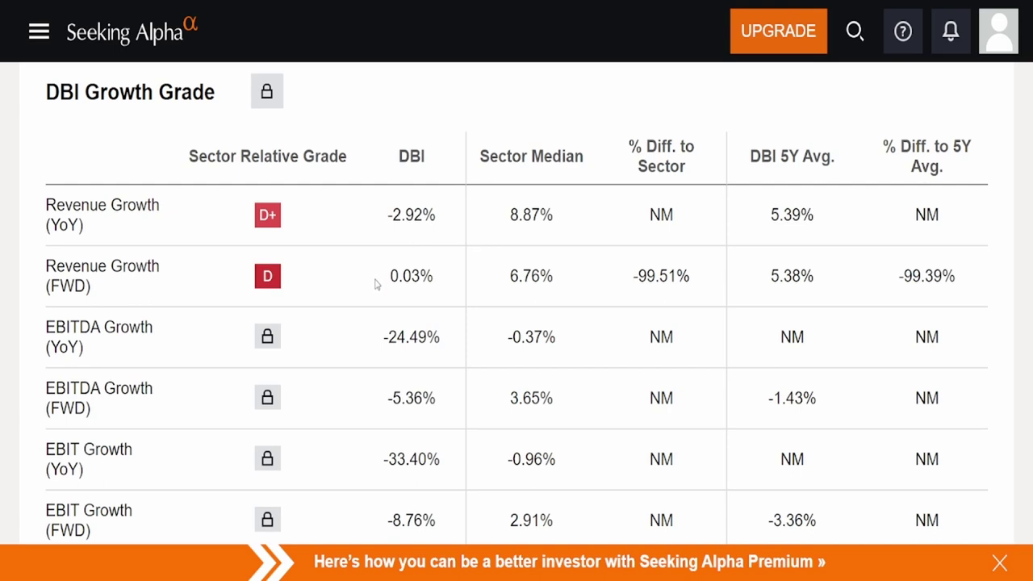
# - Check DBI's forward revenue growth in Seeking Alpha's Growth Grade table and return to the Finances spreadsheet
pyautogui.moveTo(375, 284); pyautogui.dragTo(452, 280)
pyautogui.click(201, 1)
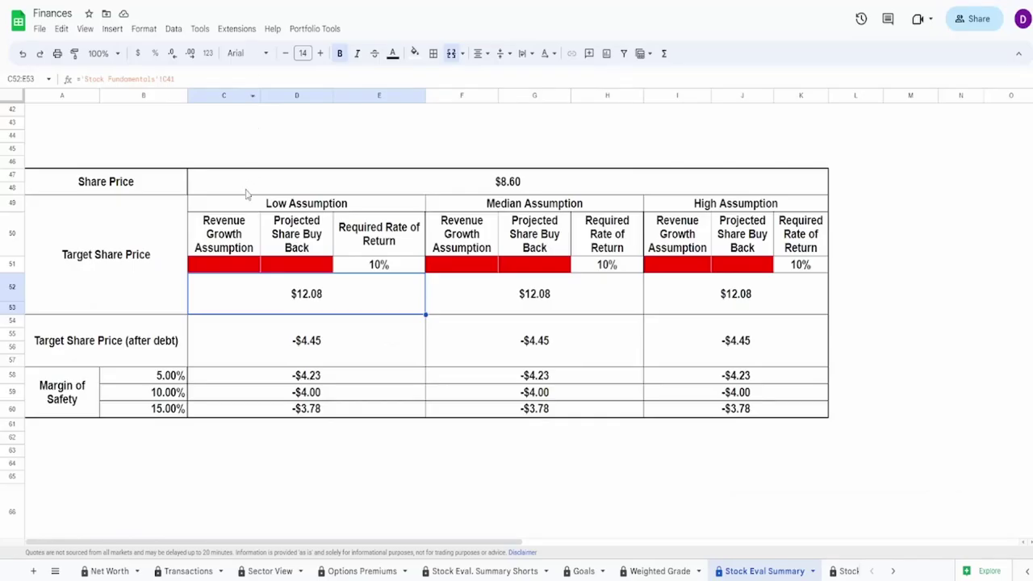
# - Examine the yearly bars in the Revenue chart and return to the target share price table
pyautogui.moveTo(288, 546); pyautogui.dragTo(784, 547)
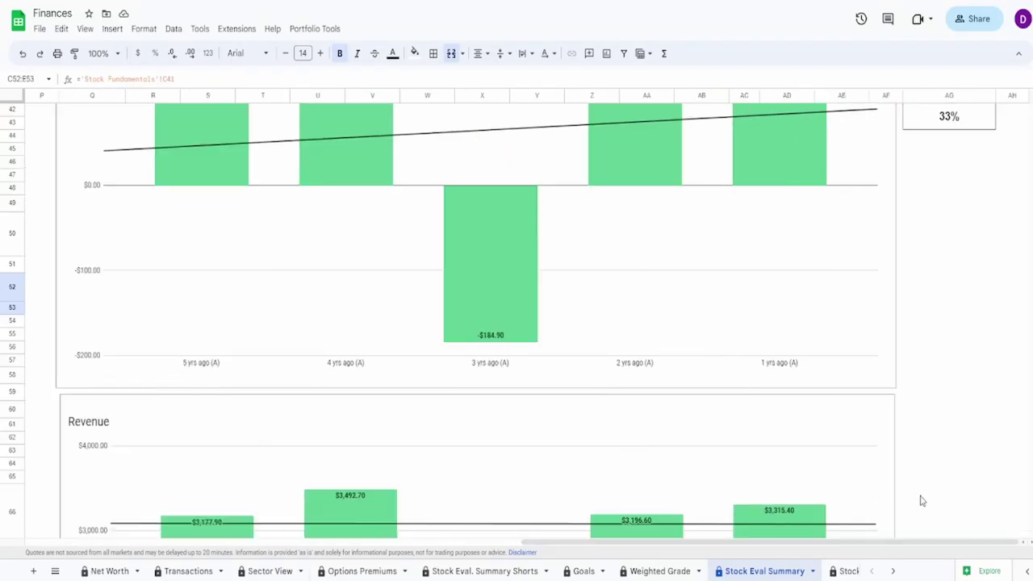
pyautogui.scroll(-5, 883, 460)
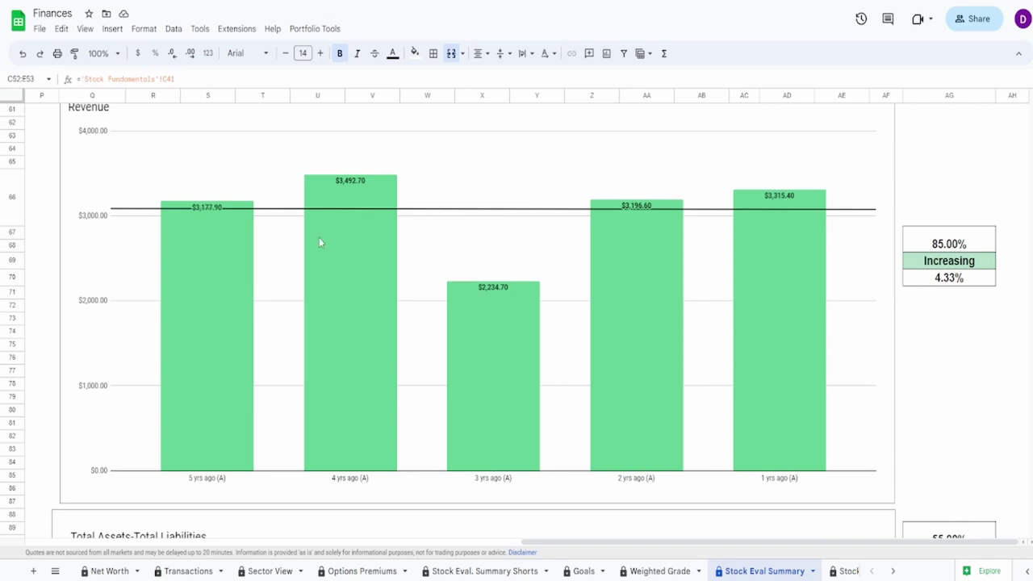
pyautogui.click(519, 297)
pyautogui.scroll(3, 734, 330)
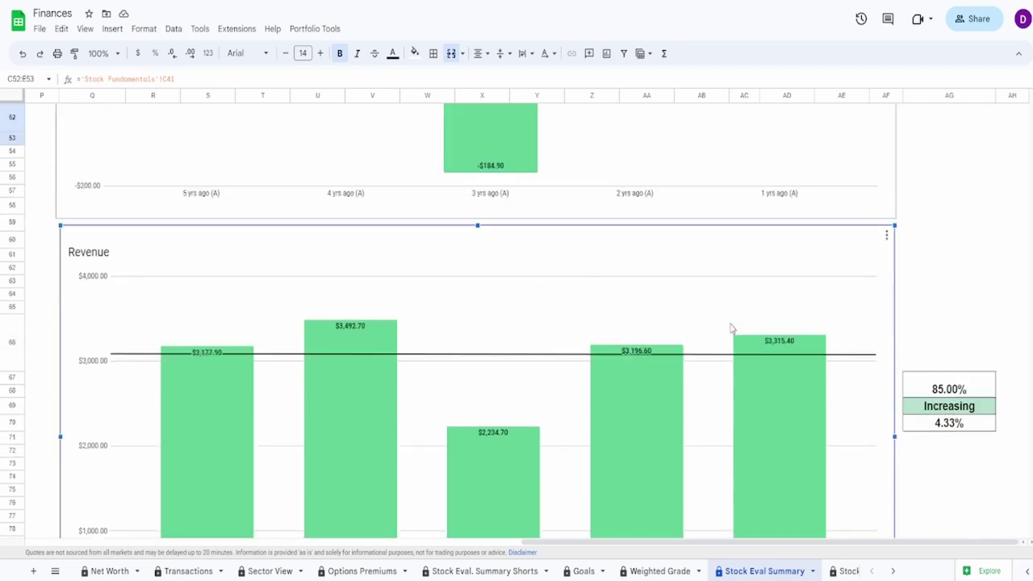
pyautogui.scroll(3, 708, 412)
pyautogui.moveTo(703, 542); pyautogui.dragTo(250, 549)
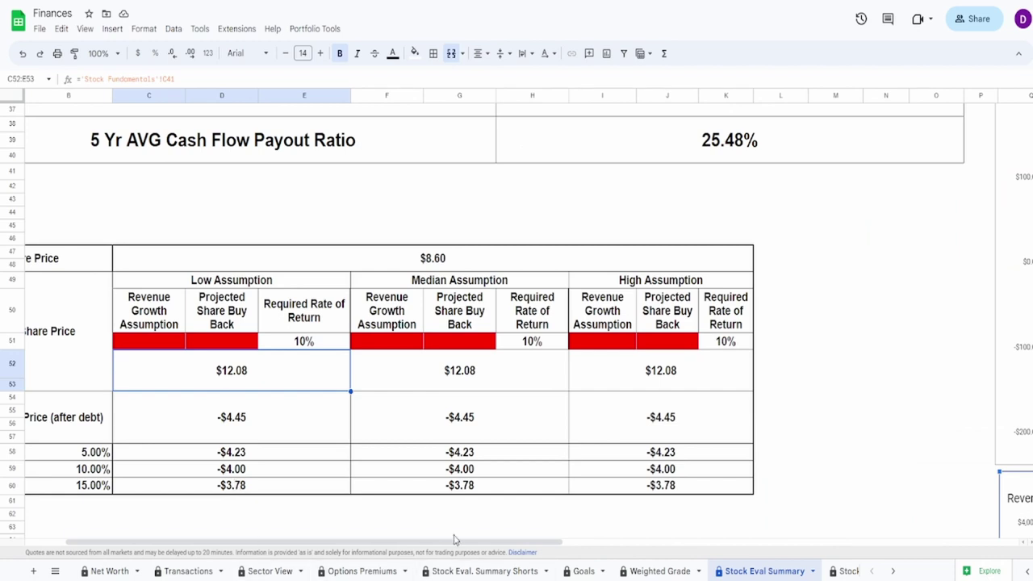
pyautogui.moveTo(453, 539); pyautogui.dragTo(436, 546)
pyautogui.scroll(-3, 349, 502)
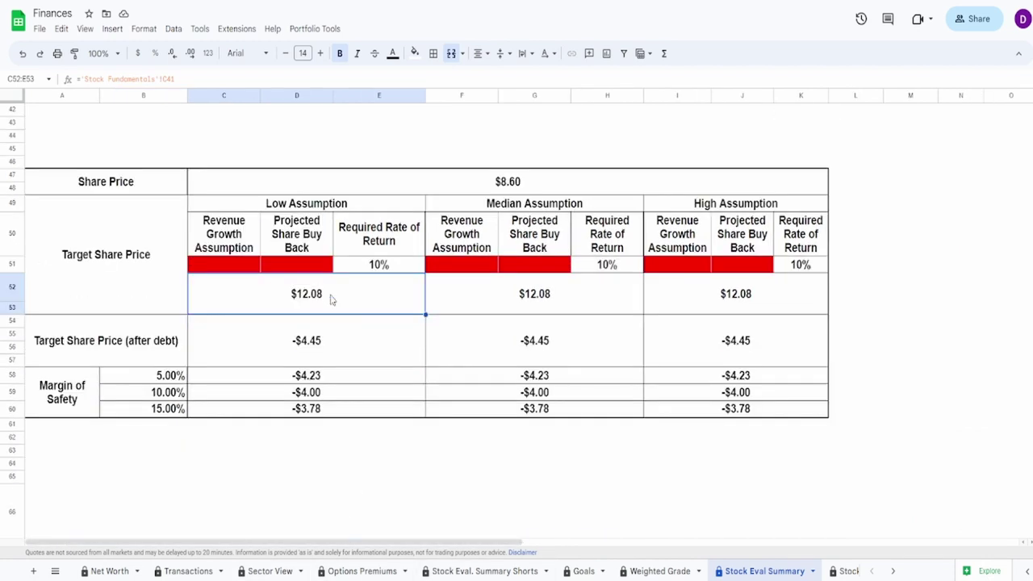
# - Set the revenue growth assumptions to 2% for the low case, 3% for the median and 4% for the high
pyautogui.click(254, 269)
pyautogui.write('2%')
pyautogui.click(464, 259)
pyautogui.write('3%')
pyautogui.click(692, 271)
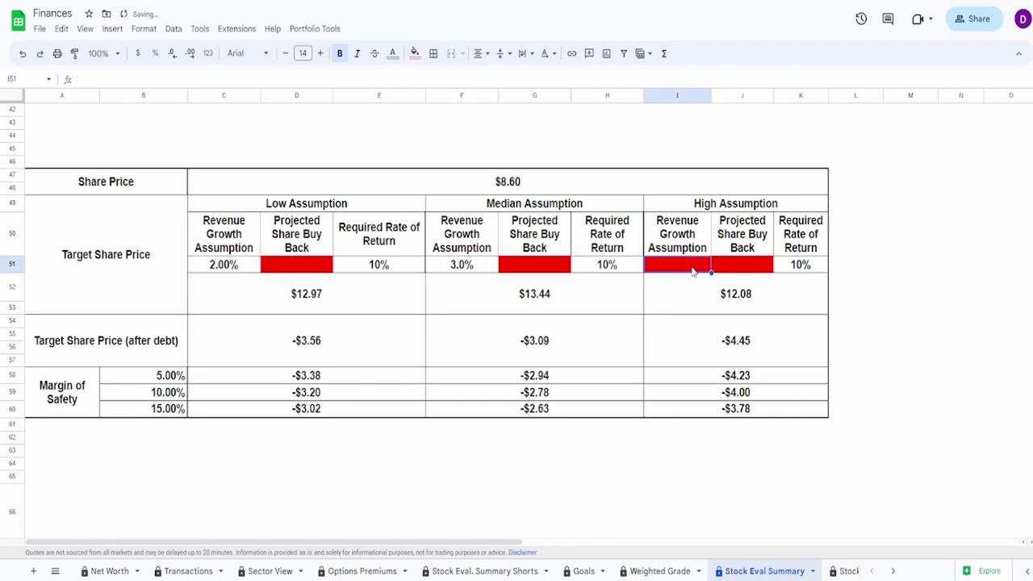
pyautogui.write('4%')
pyautogui.press('Return')
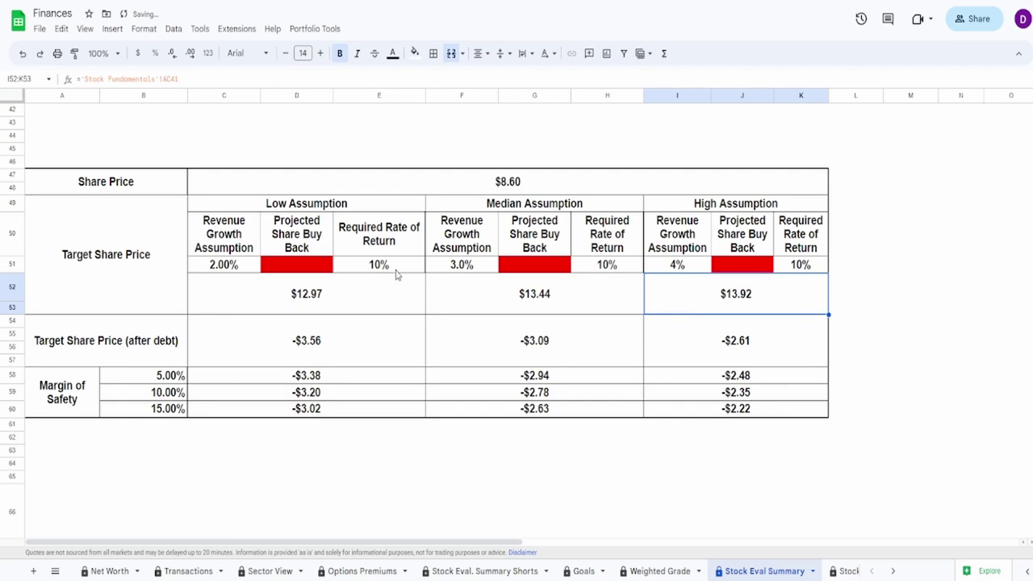
# - Set the projected share buy back to 5% for the low case, 6% for the median and 7% for the high
pyautogui.click(318, 272)
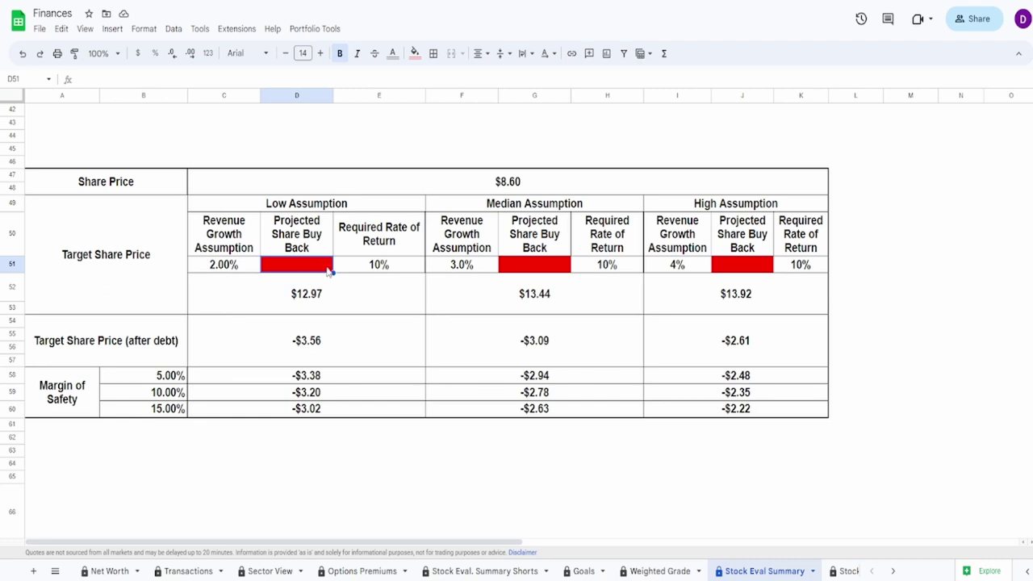
pyautogui.write('5')
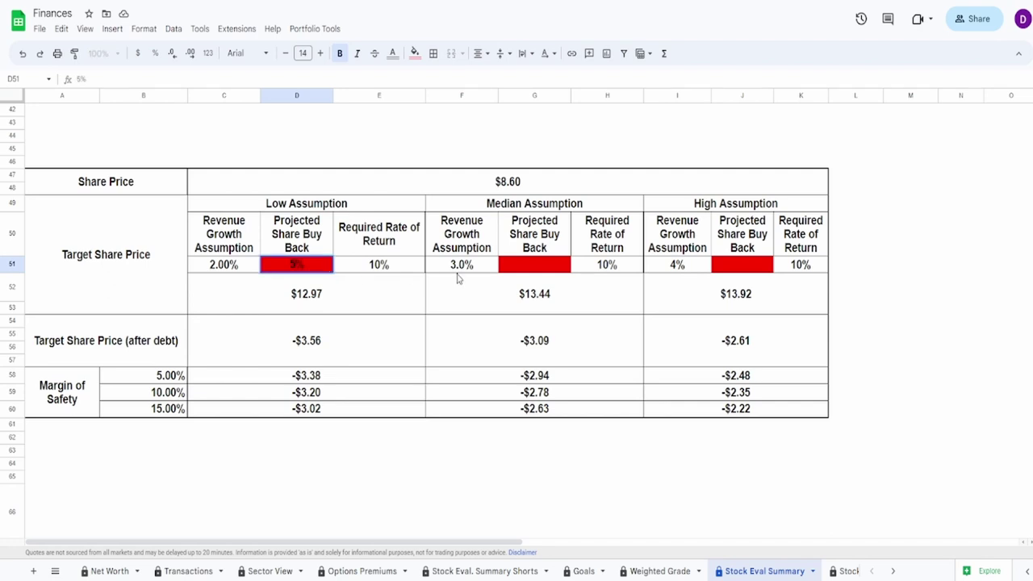
pyautogui.click(522, 268)
pyautogui.write('6')
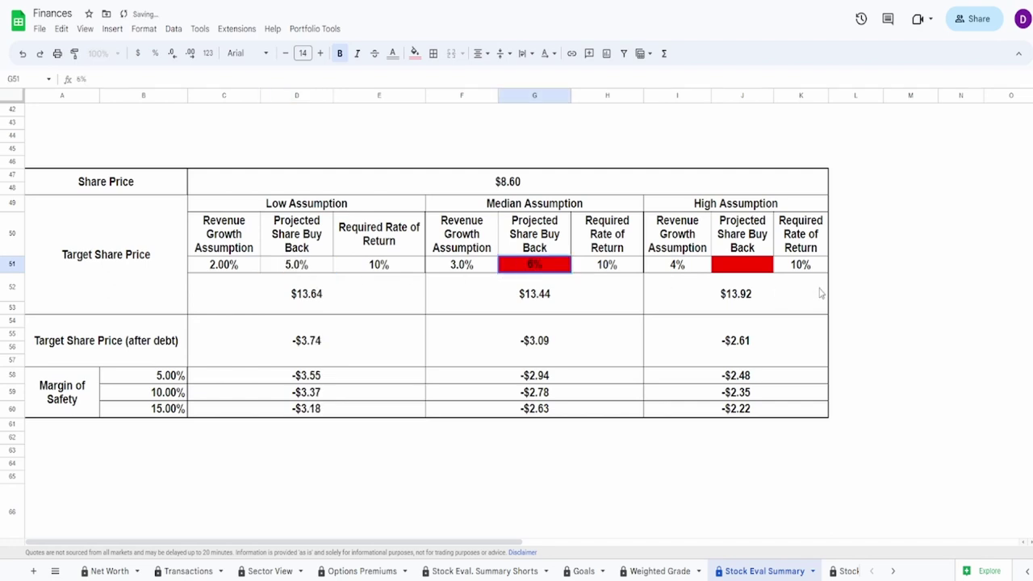
pyautogui.click(756, 266)
pyautogui.write('7')
pyautogui.press('Return')
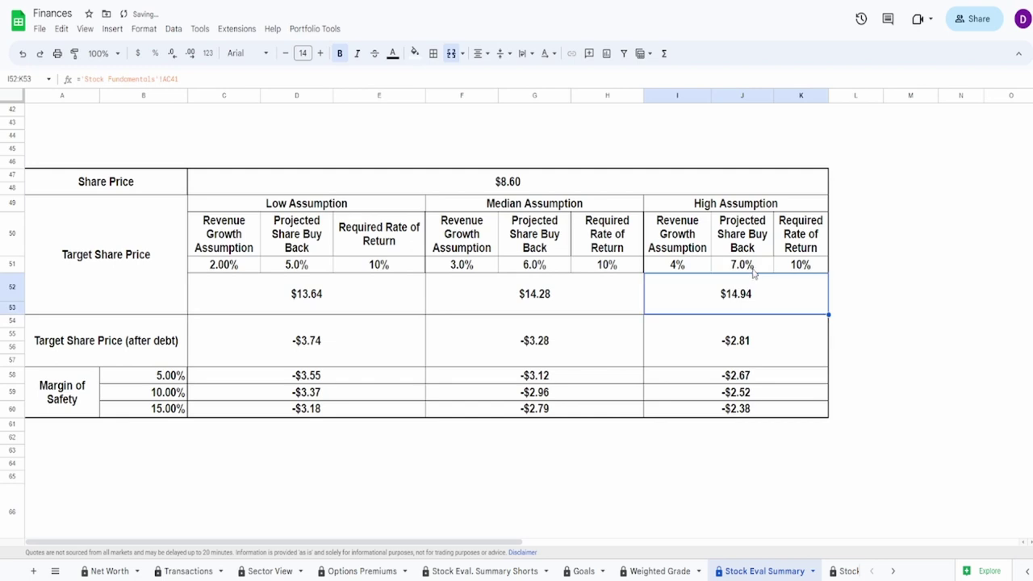
# - Compare the three target share prices with DBI's 52-week range on Seeking Alpha, and review the after-debt rows in the Finances spreadsheet
pyautogui.click(273, 305)
pyautogui.click(701, 299)
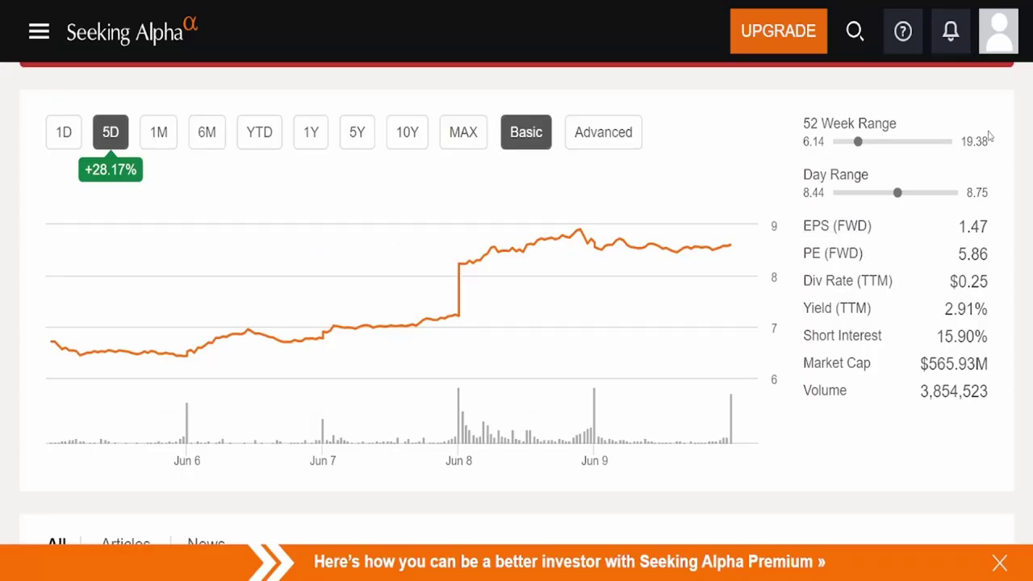
pyautogui.moveTo(969, 139); pyautogui.dragTo(1004, 143)
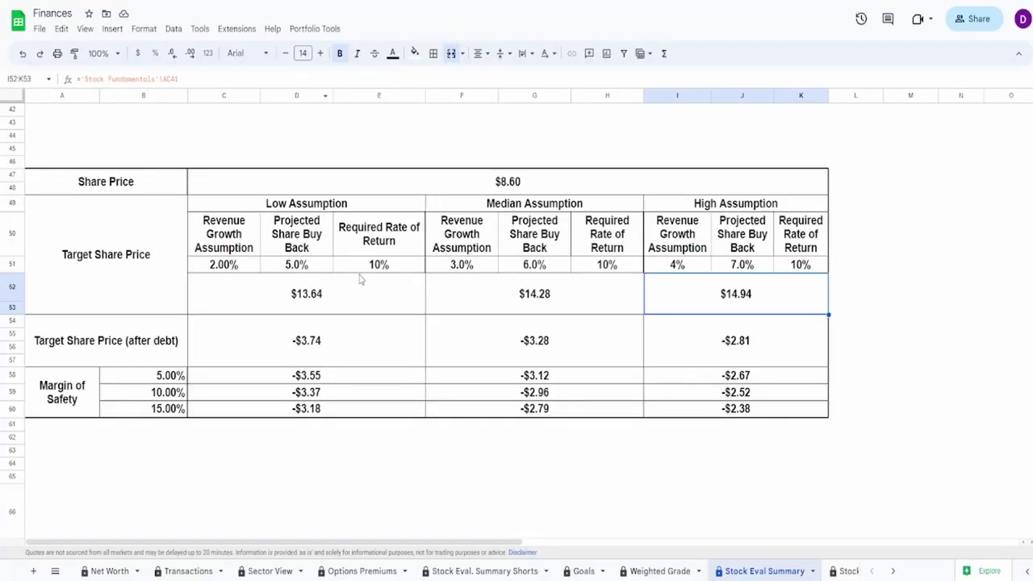
pyautogui.moveTo(309, 345); pyautogui.dragTo(724, 426)
pyautogui.moveTo(311, 299); pyautogui.dragTo(694, 291)
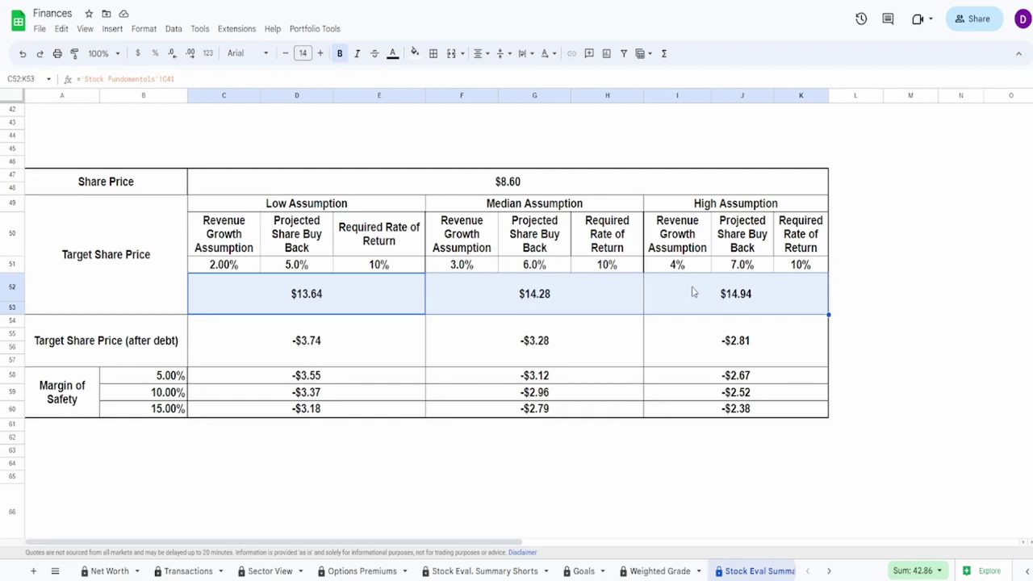
# - Set the revenue growth assumptions to -1% for the low case, 0% for the median and 1% for the high
pyautogui.click(241, 267)
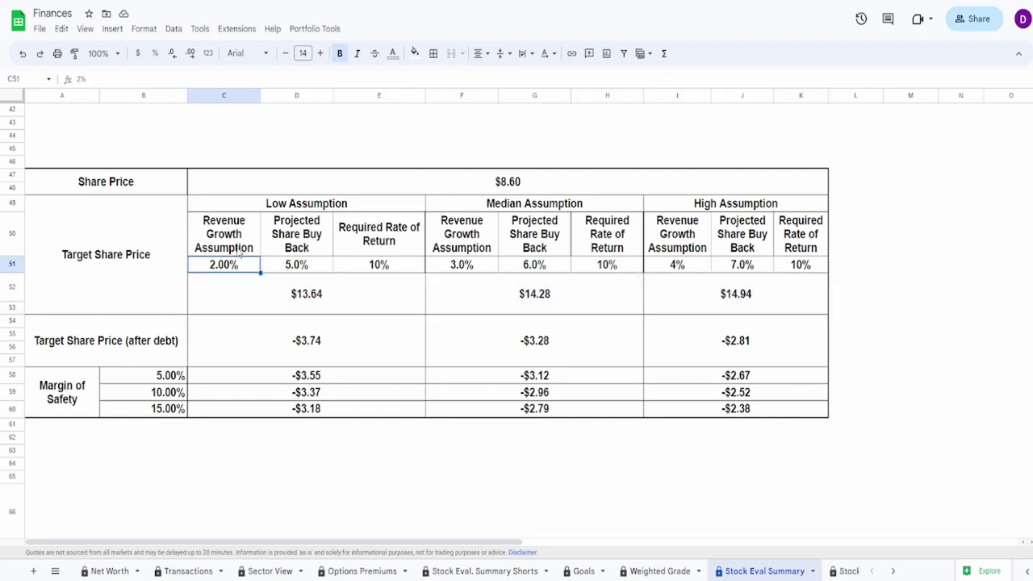
pyautogui.write('-1')
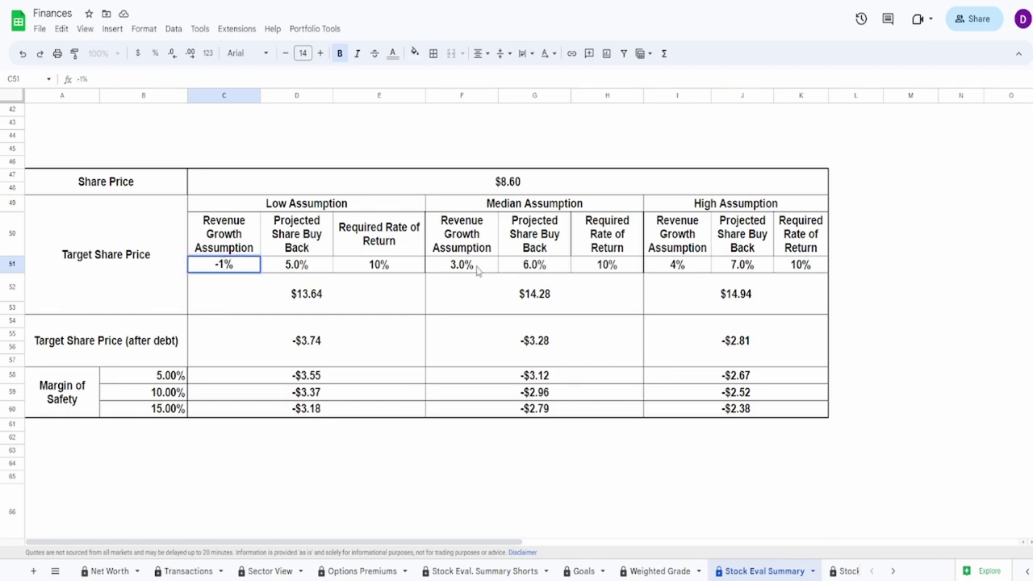
pyautogui.click(484, 268)
pyautogui.write('0')
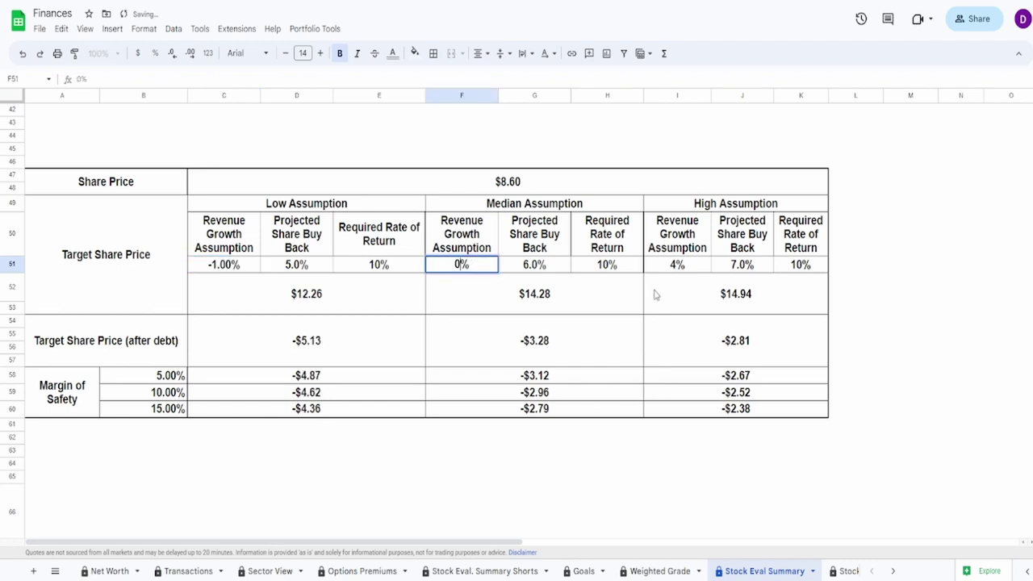
pyautogui.click(699, 269)
pyautogui.write('1')
pyautogui.press('Return')
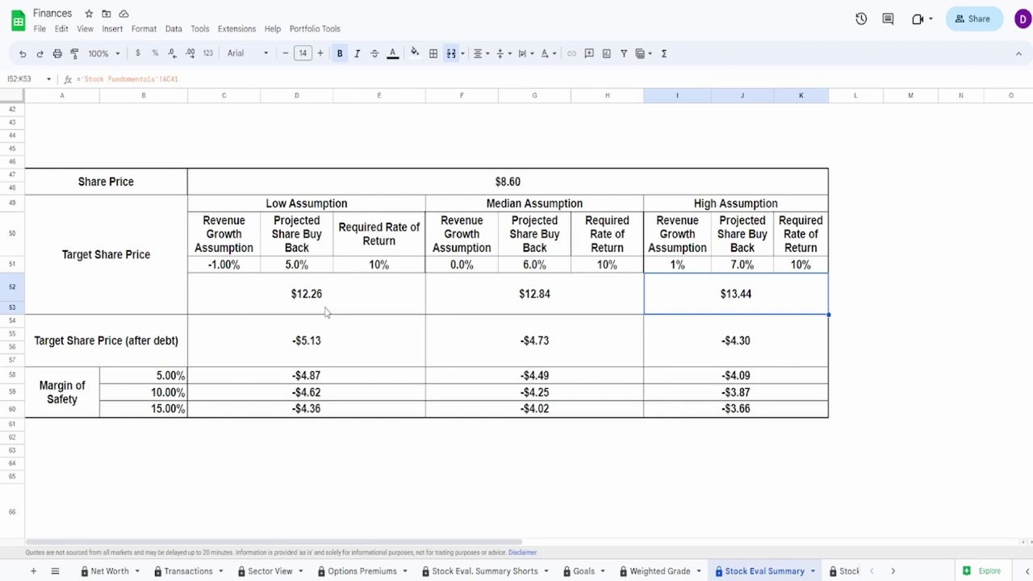
# - Review the target share prices before and after debt and the 5% margin of safety across all three assumptions
pyautogui.moveTo(326, 311); pyautogui.dragTo(643, 325)
pyautogui.click(528, 356)
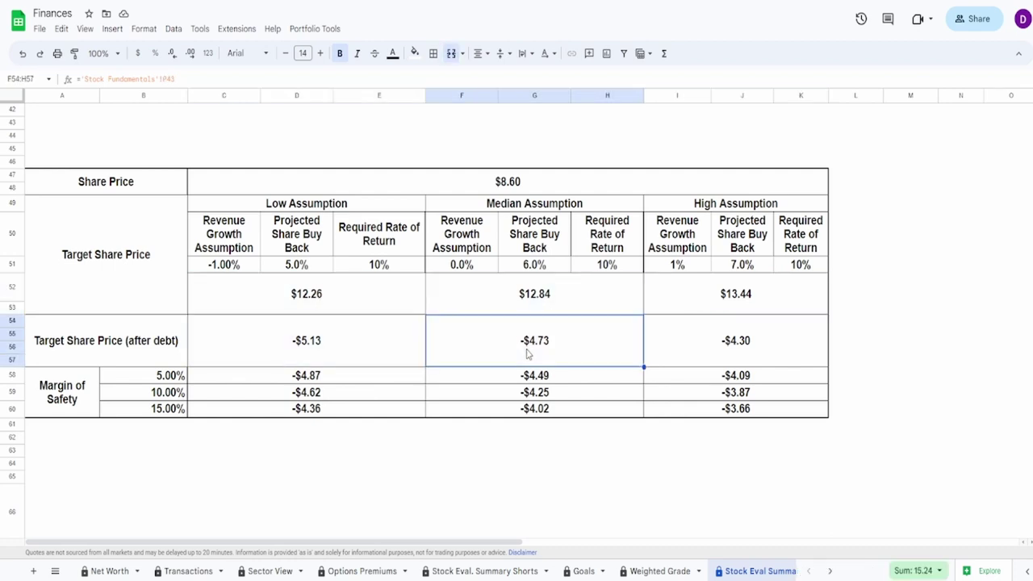
pyautogui.moveTo(304, 360); pyautogui.dragTo(739, 388)
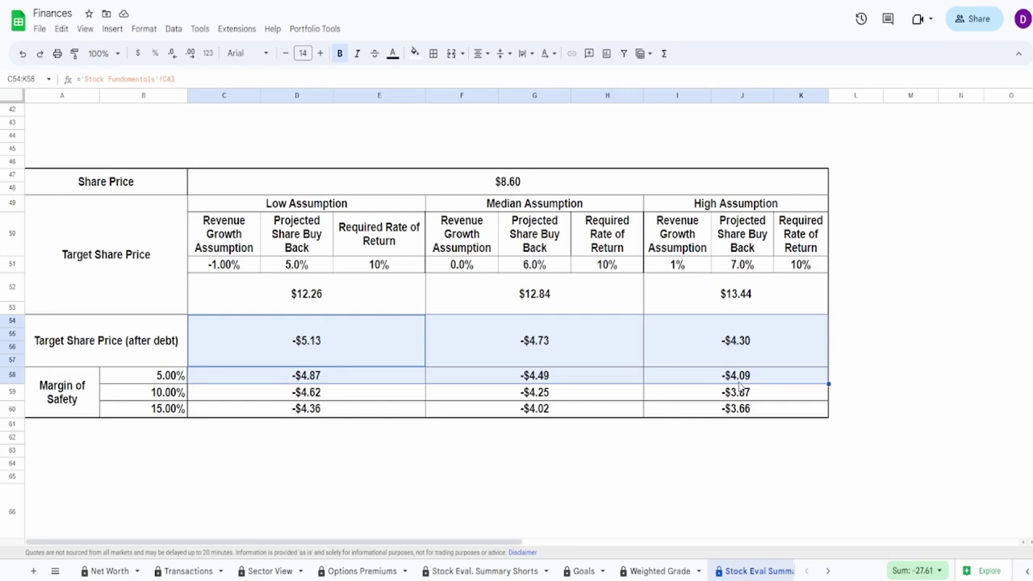
# - Examine the Dividends at Current Price table alongside last year's and the five-year average cash flow payout ratios
pyautogui.scroll(-5, 739, 388)
pyautogui.click(745, 365)
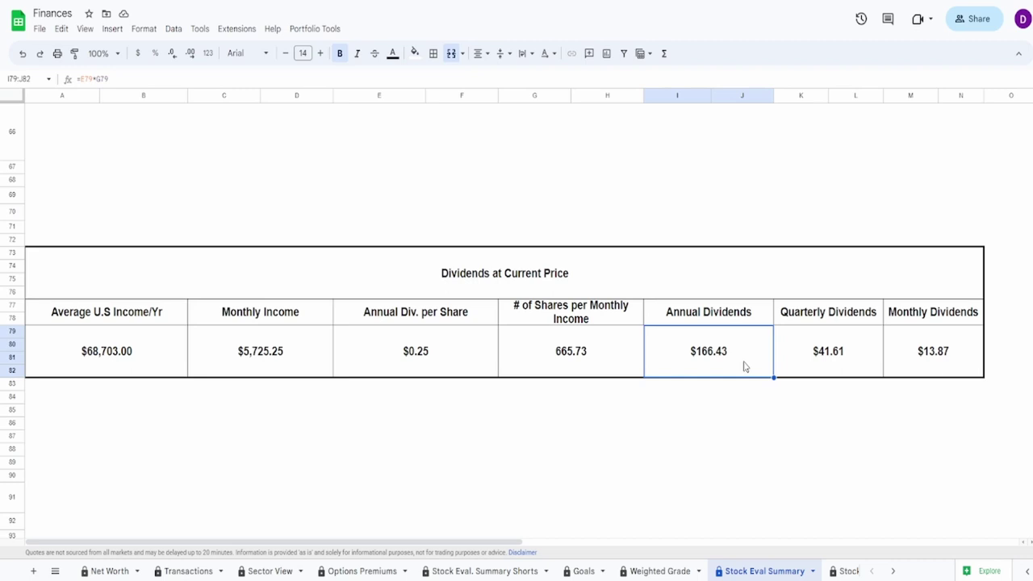
pyautogui.click(241, 373)
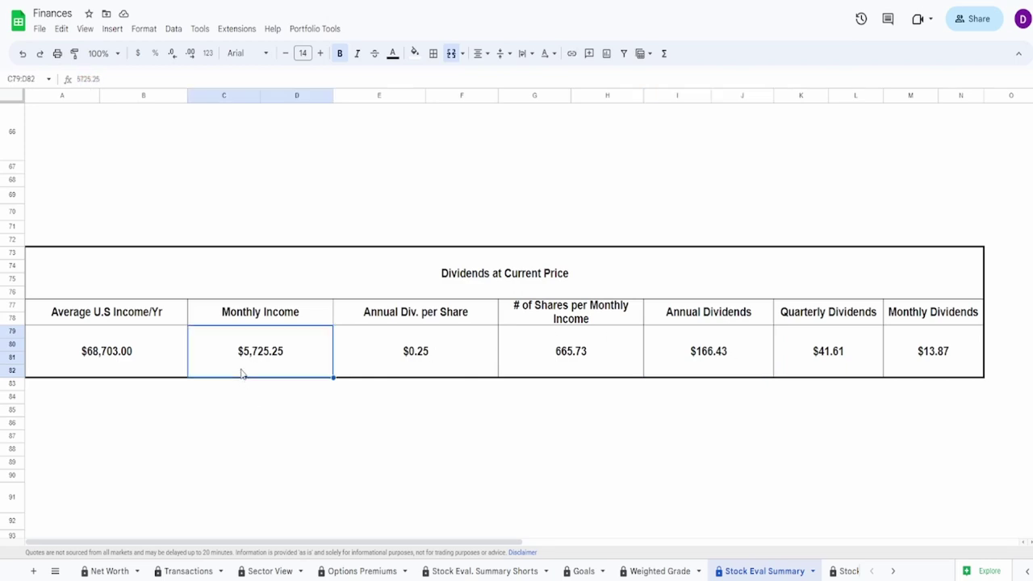
pyautogui.scroll(10, 300, 415)
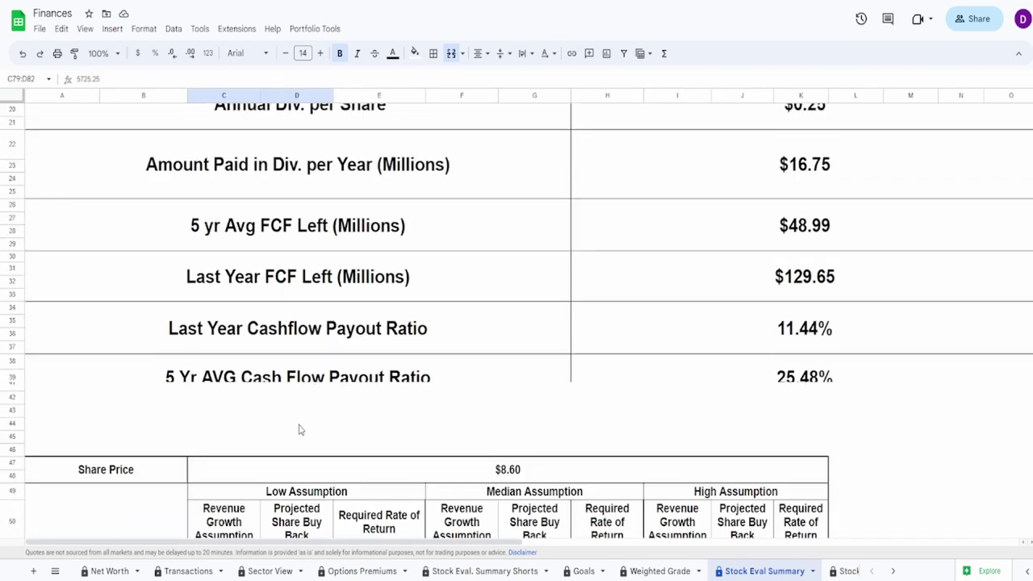
pyautogui.click(648, 374)
pyautogui.click(763, 418)
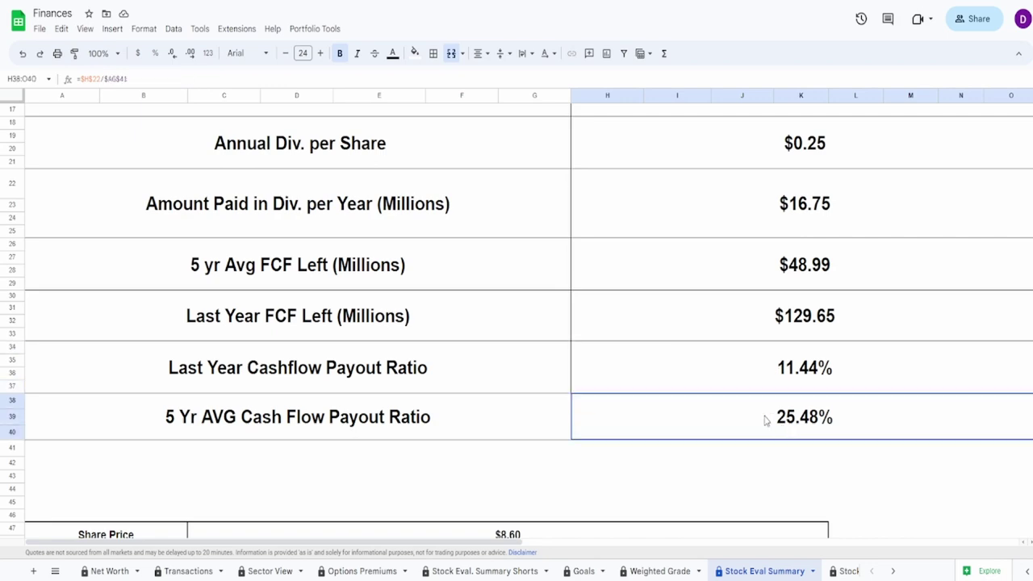
pyautogui.scroll(-10, 632, 458)
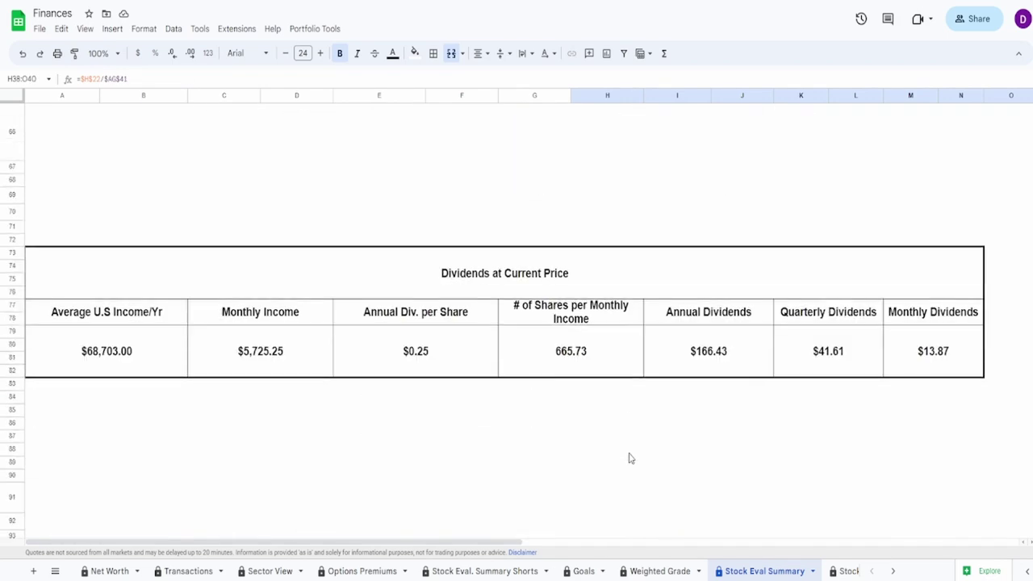
pyautogui.click(326, 306)
pyautogui.click(717, 293)
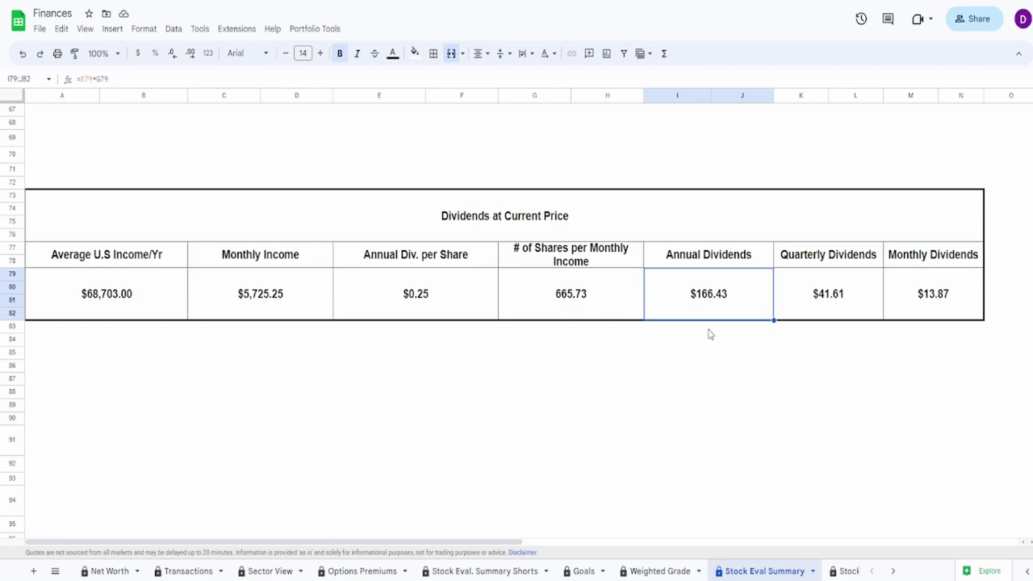
# - Set the Annual Div. per Share to $1.00 and go to the Dividends at Current Price table
pyautogui.scroll(15, 696, 353)
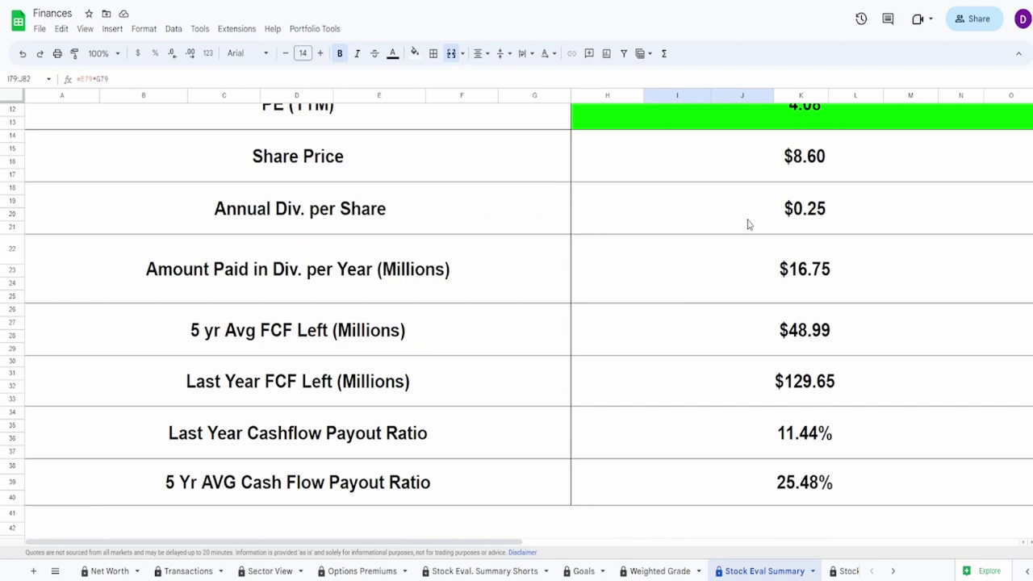
pyautogui.click(748, 224)
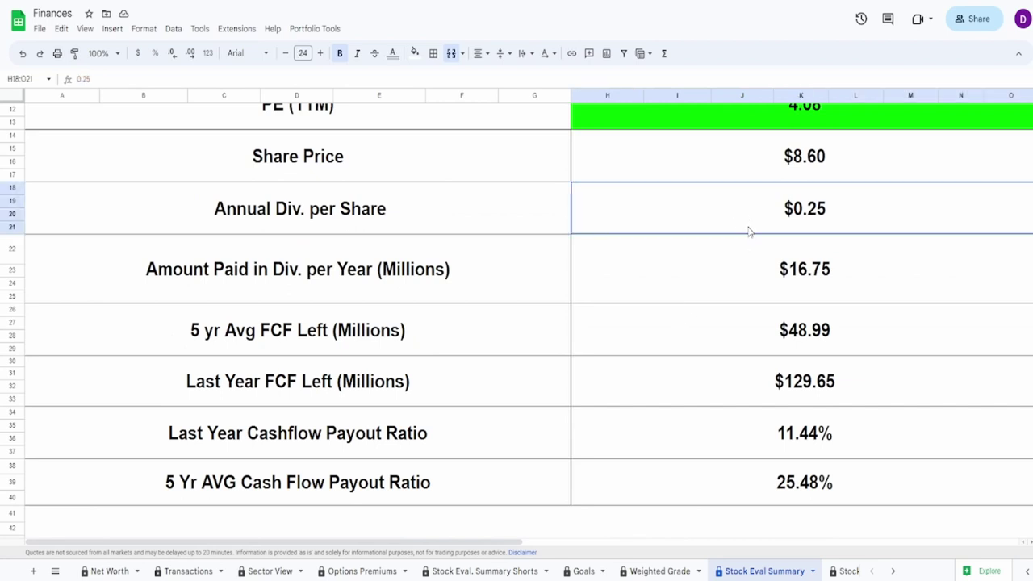
pyautogui.write('1')
pyautogui.press('Return')
pyautogui.scroll(-15, 651, 330)
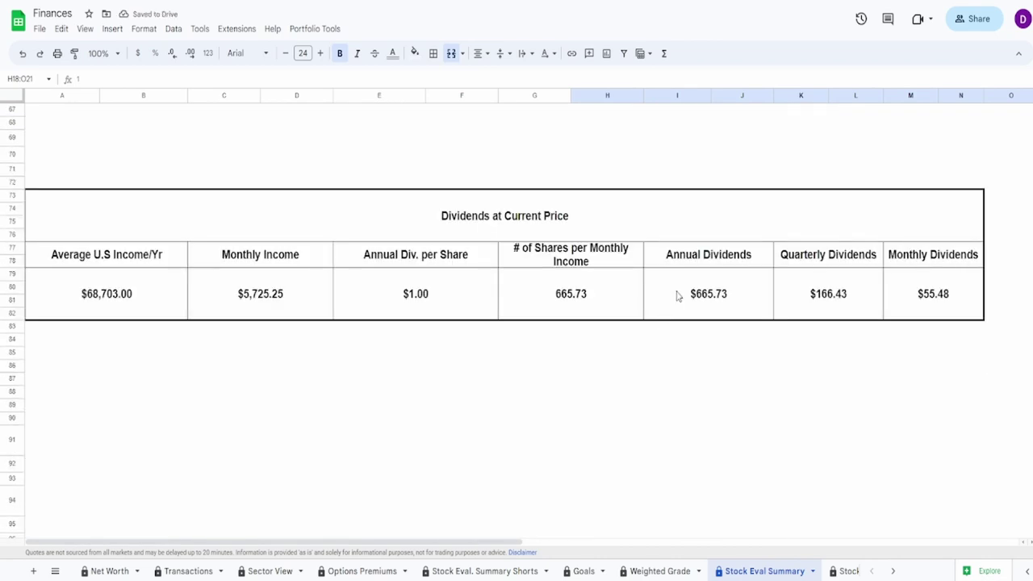
# - Check the annual dividends and both cash flow payout ratios under the $1.00 dividend, then go back to the dividends table
pyautogui.click(678, 295)
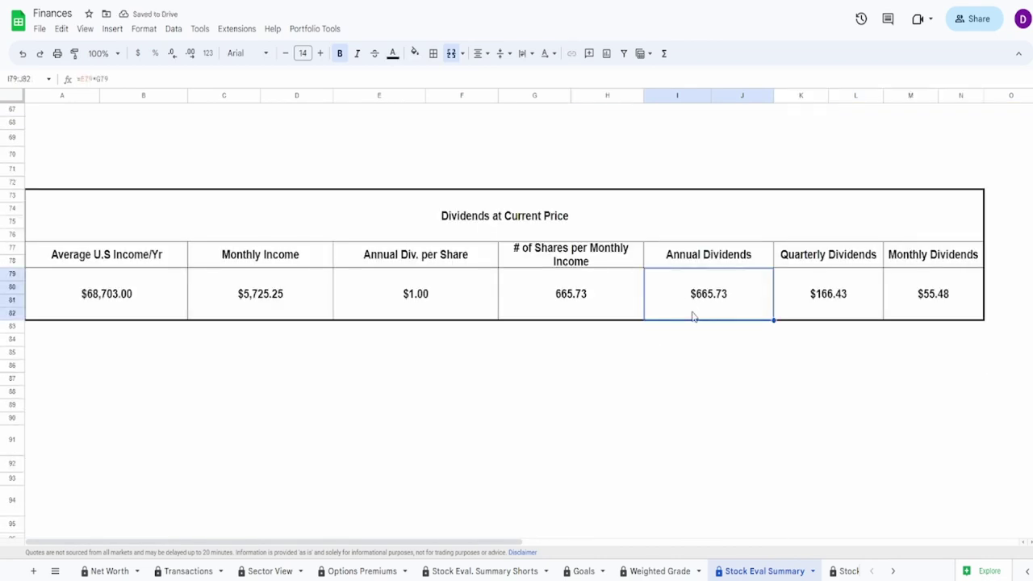
pyautogui.scroll(12, 622, 437)
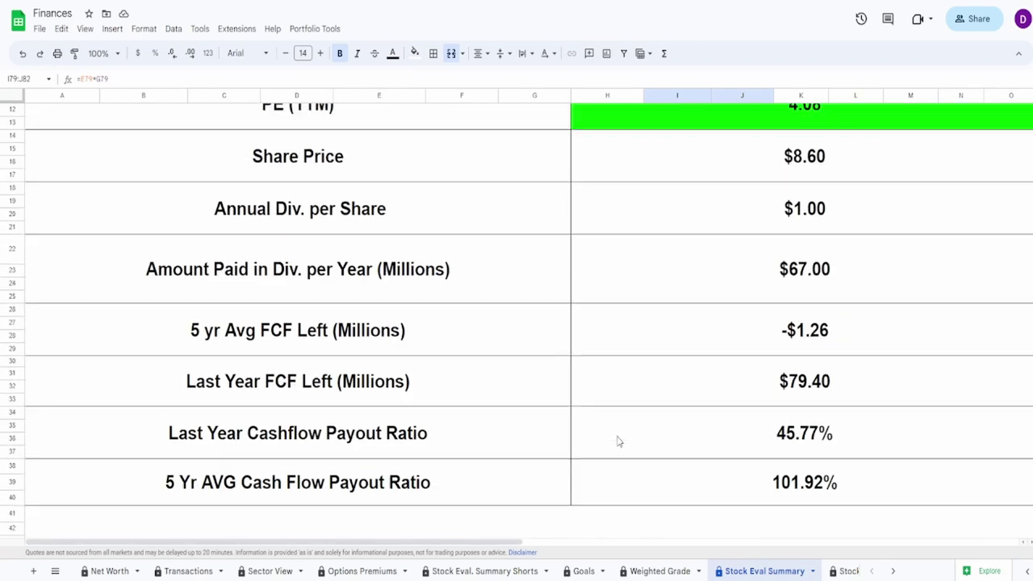
pyautogui.click(581, 482)
pyautogui.moveTo(689, 438); pyautogui.dragTo(690, 489)
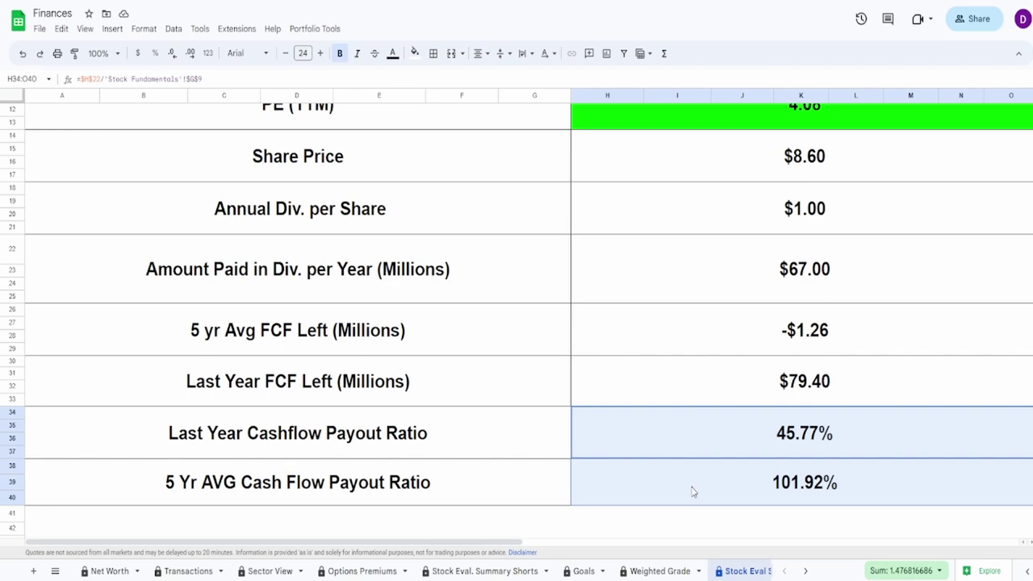
pyautogui.scroll(-12, 692, 492)
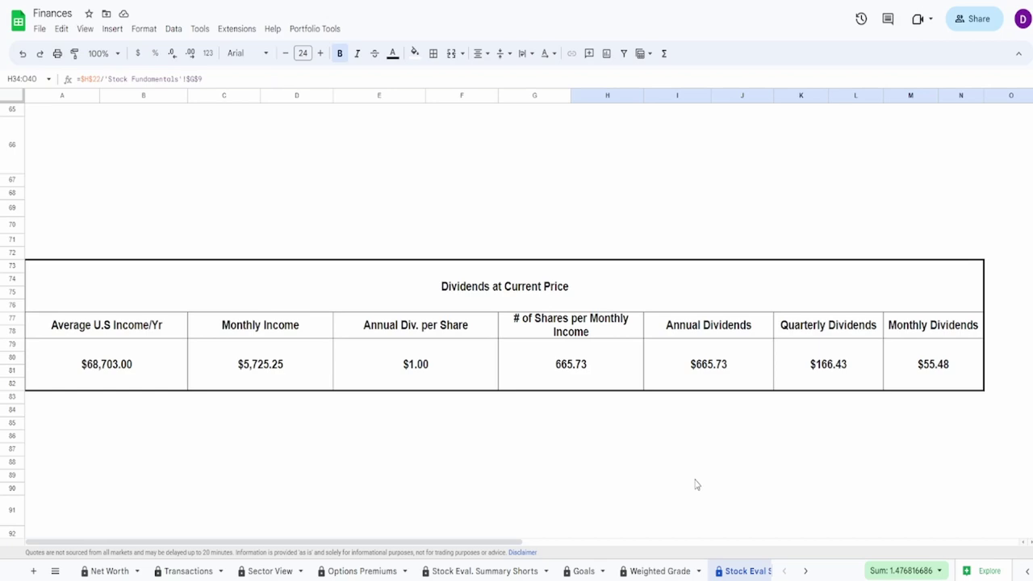
# - Undo the Annual Div. per Share change and return to the Dividends at Current Price table
pyautogui.hotkey('ctrl', 'z')
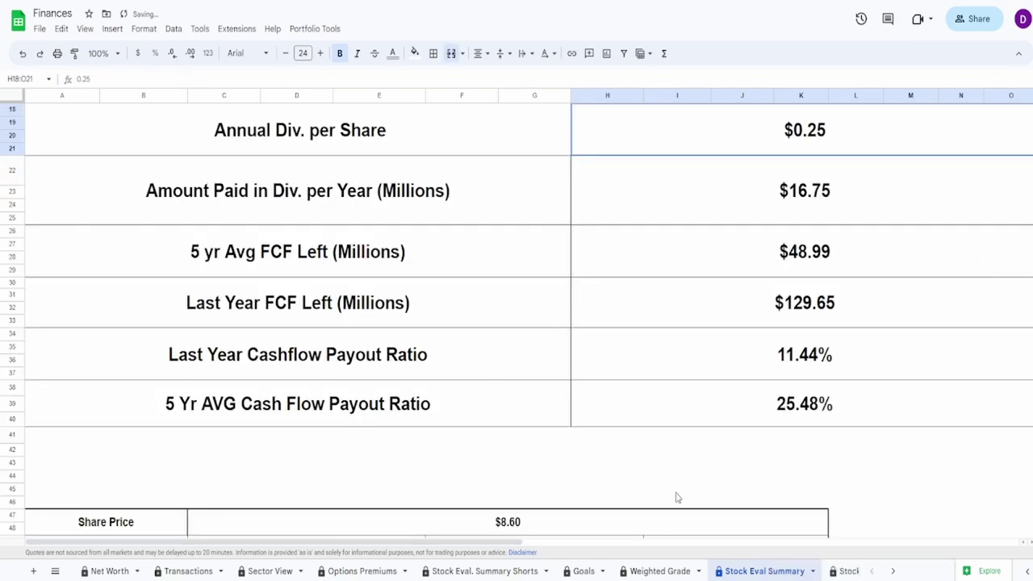
pyautogui.scroll(-10, 676, 496)
pyautogui.scroll(-3, 676, 496)
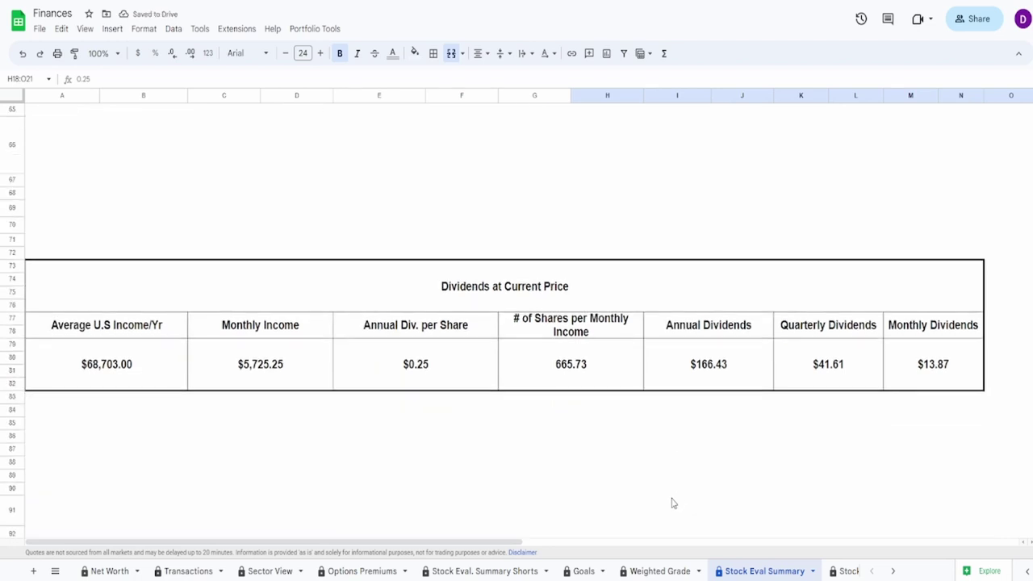